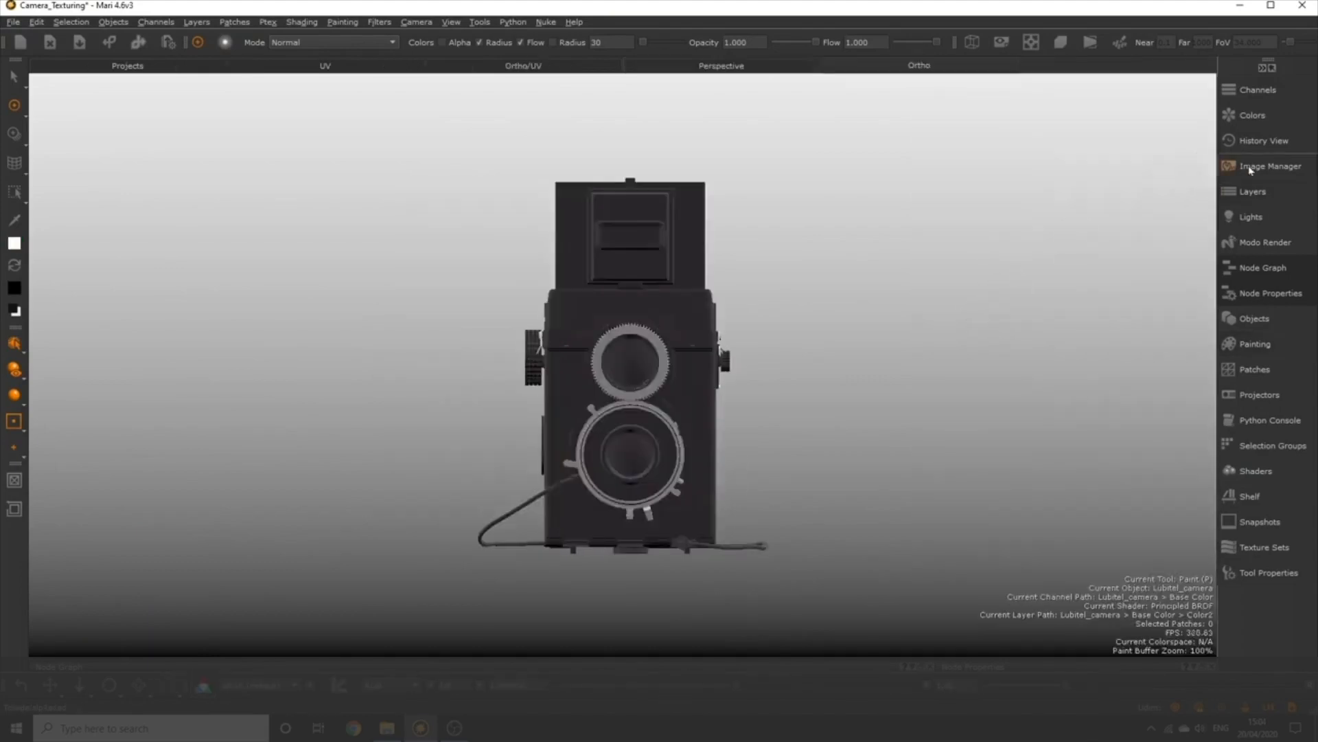
- Display the layer stack of the Base Color channel
left_click(1253, 192)
double_click(1145, 143)
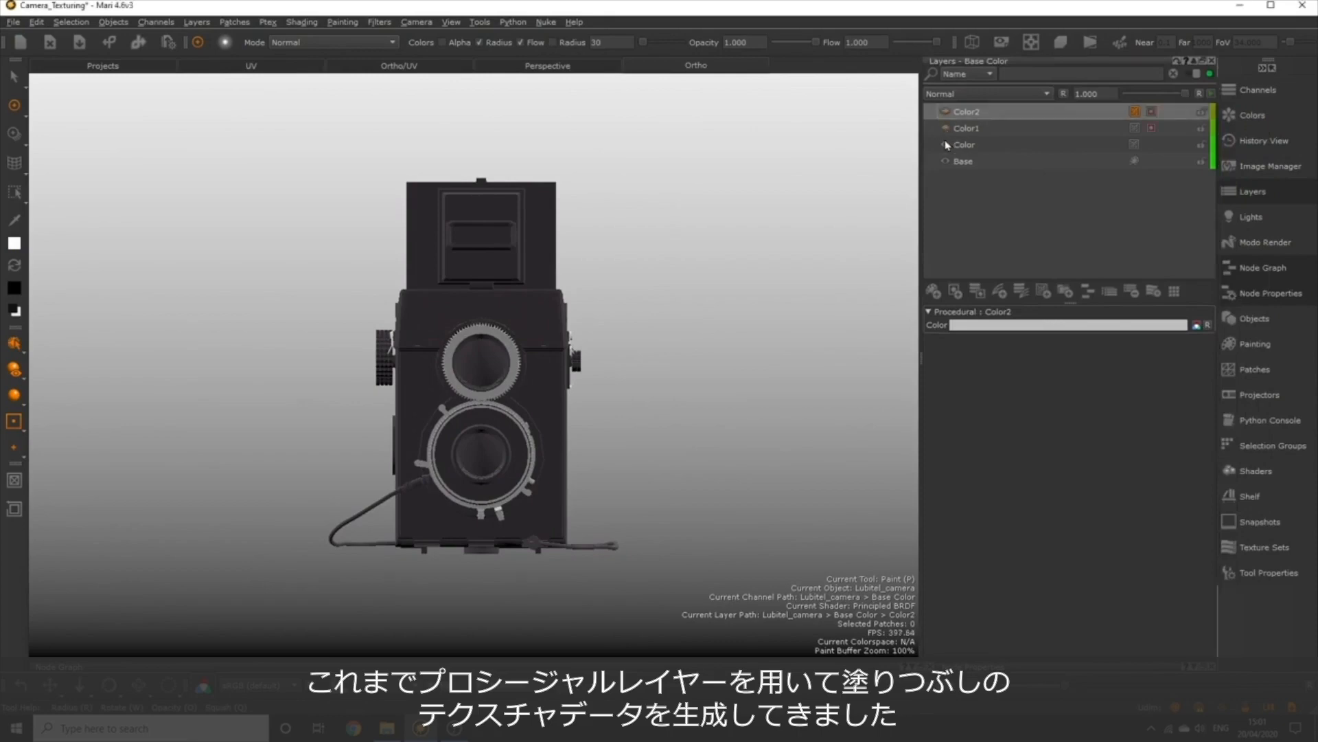
left_click(946, 146)
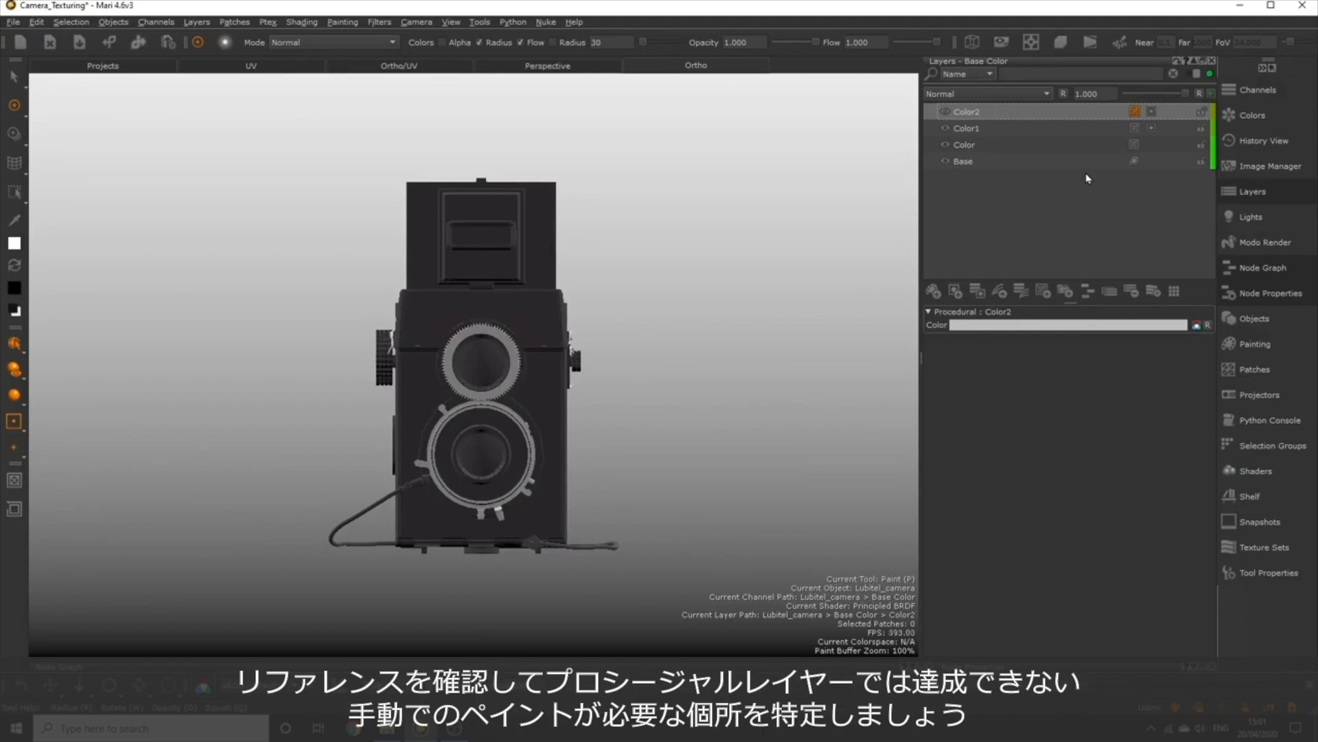
- Switch to the camera assets folder and open the front-view reference photo 61kPFTl1g1L._AC_SL1500_.jpg to examine the logos and lettering
key("alt+Tab")
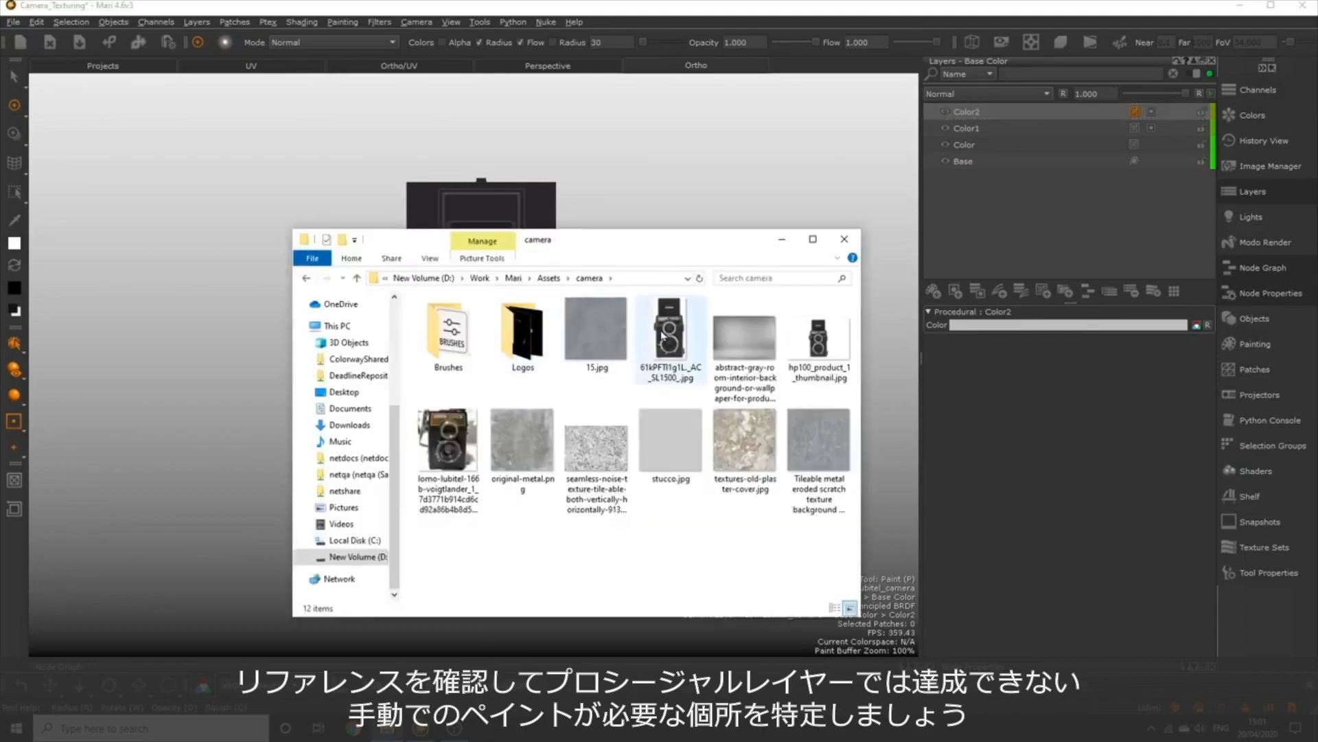
double_click(667, 333)
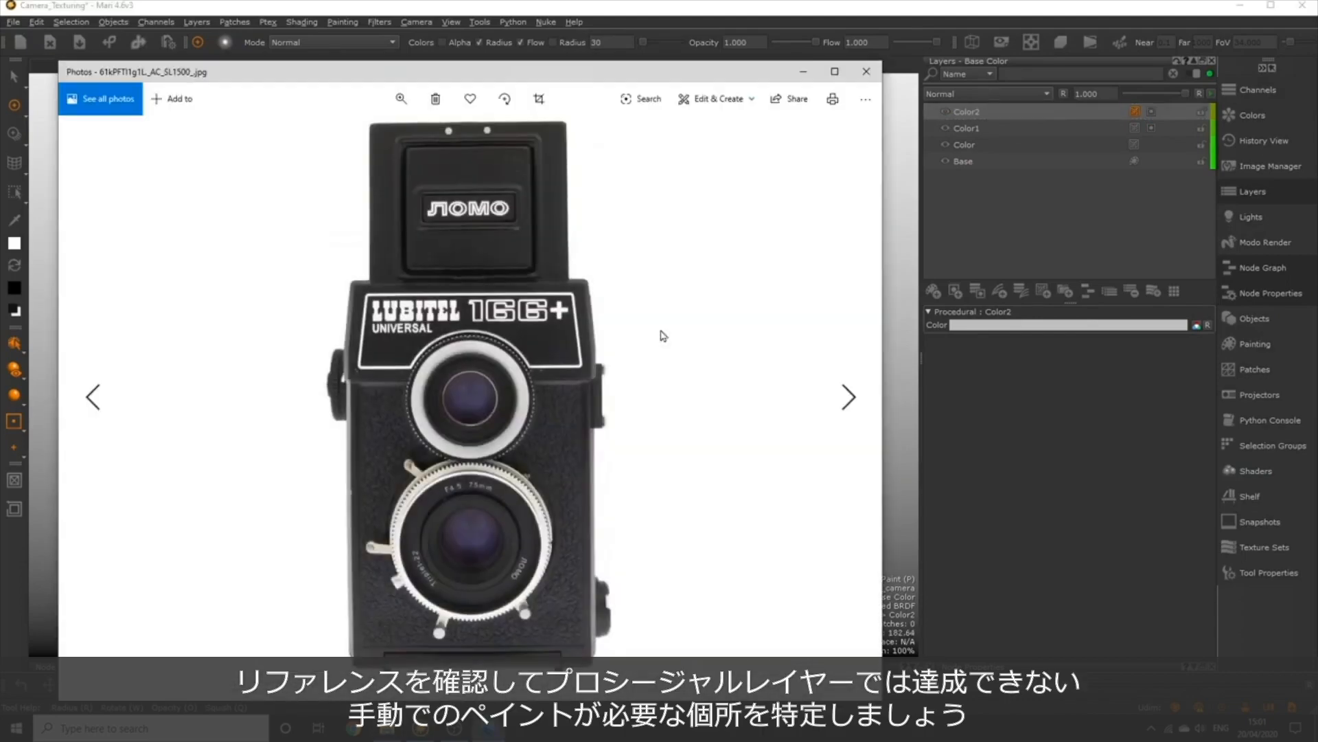
left_click_drag(718, 74, 834, 60)
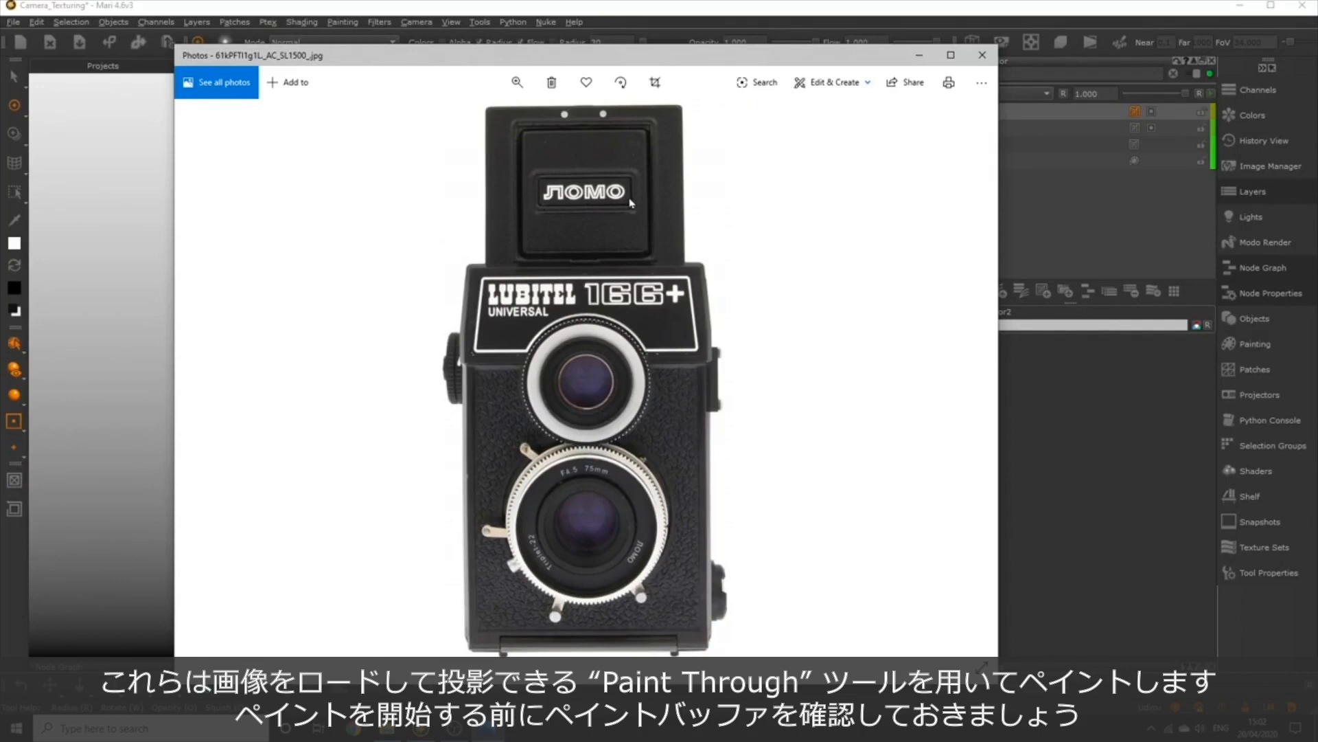
- Activate the Paint Through tool
left_click(14, 134)
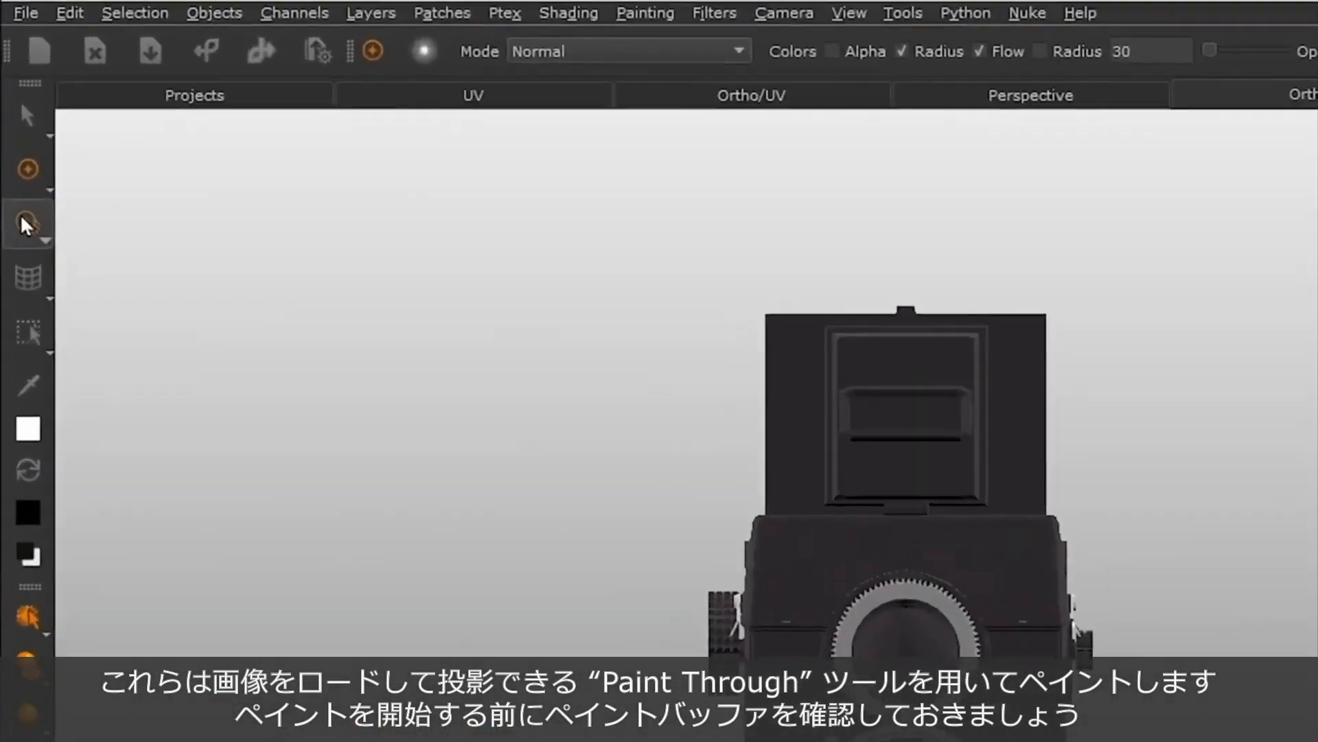
left_click(26, 223)
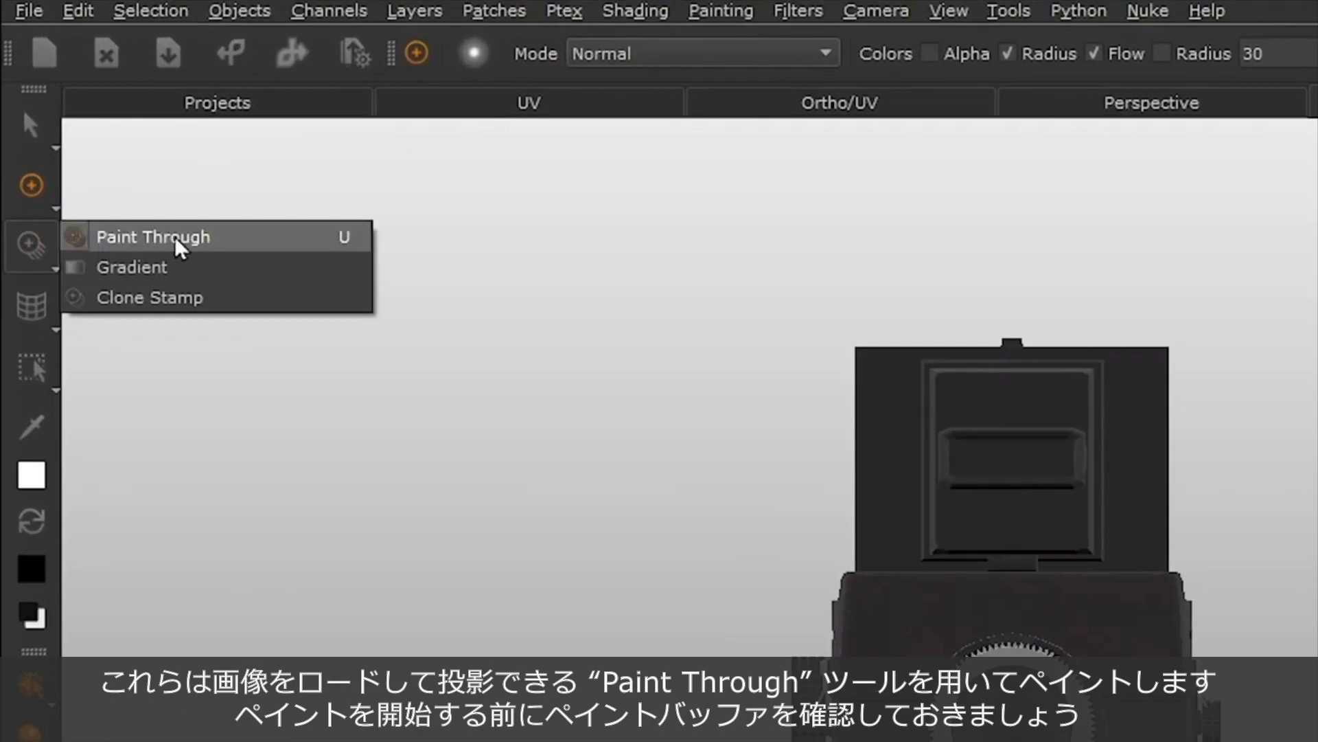
left_click(137, 240)
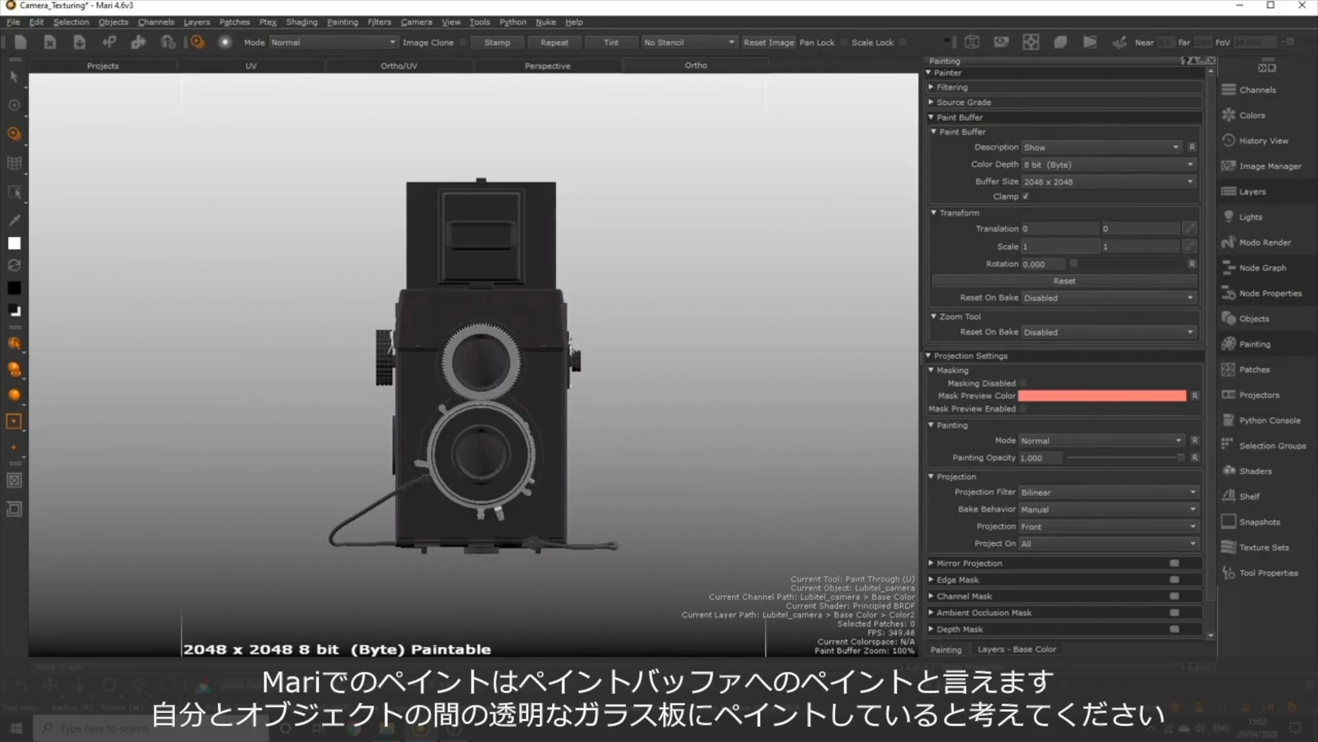
- Switch back to the Paint tool and brush a test stroke down the camera
key("p")
mouse_move(523, 228)
left_mouse_down()
mouse_move(405, 302)
mouse_move(481, 385)
mouse_move(532, 546)
left_mouse_up()
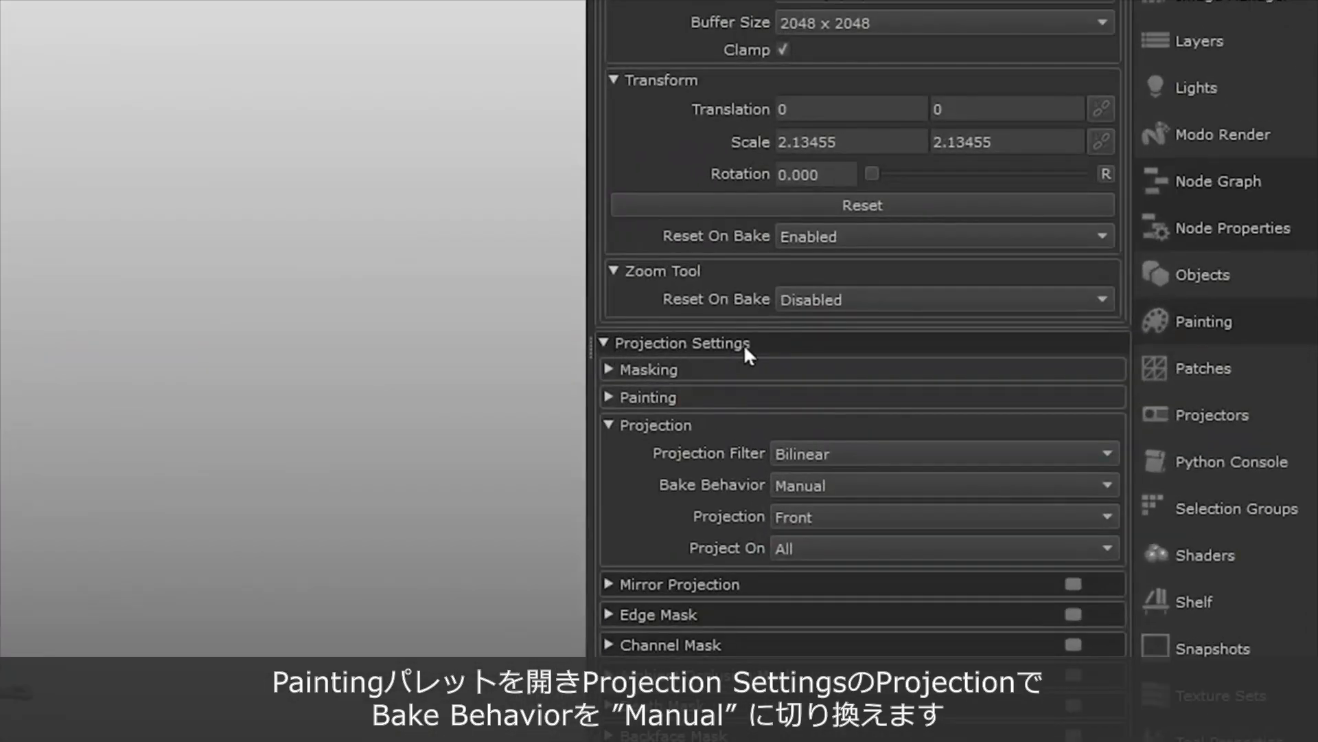
- Set the Bake Behavior in the projection settings to Manual
left_click(855, 485)
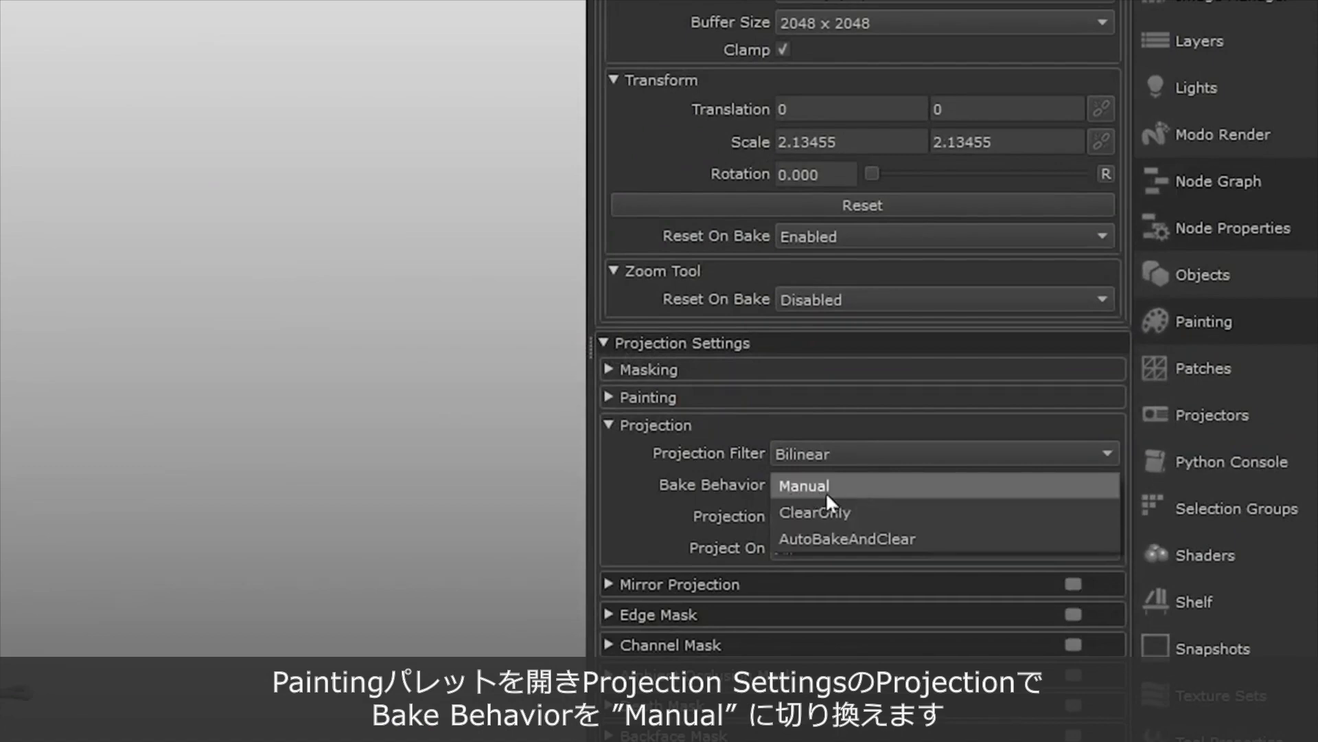
left_click(827, 485)
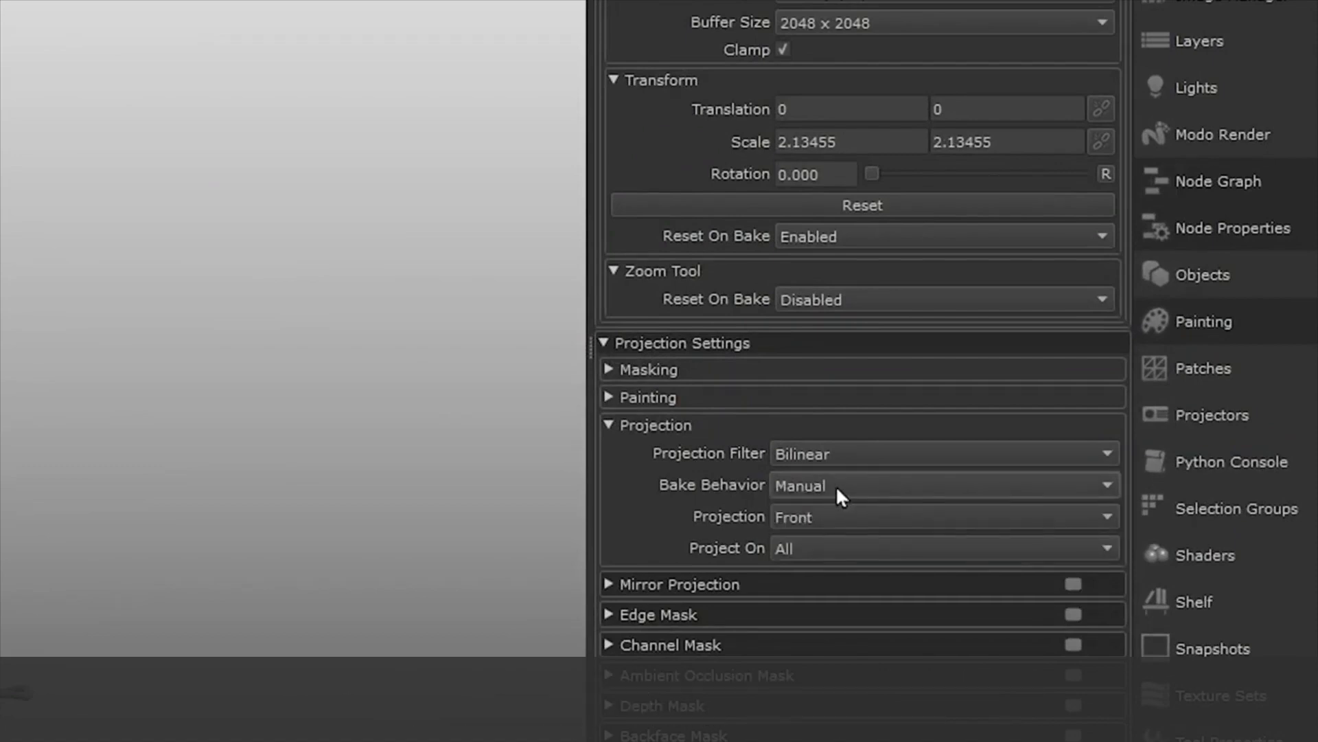
- Try AutoBakeAndClear as the Bake Behavior and return the setting to Manual
left_click(868, 485)
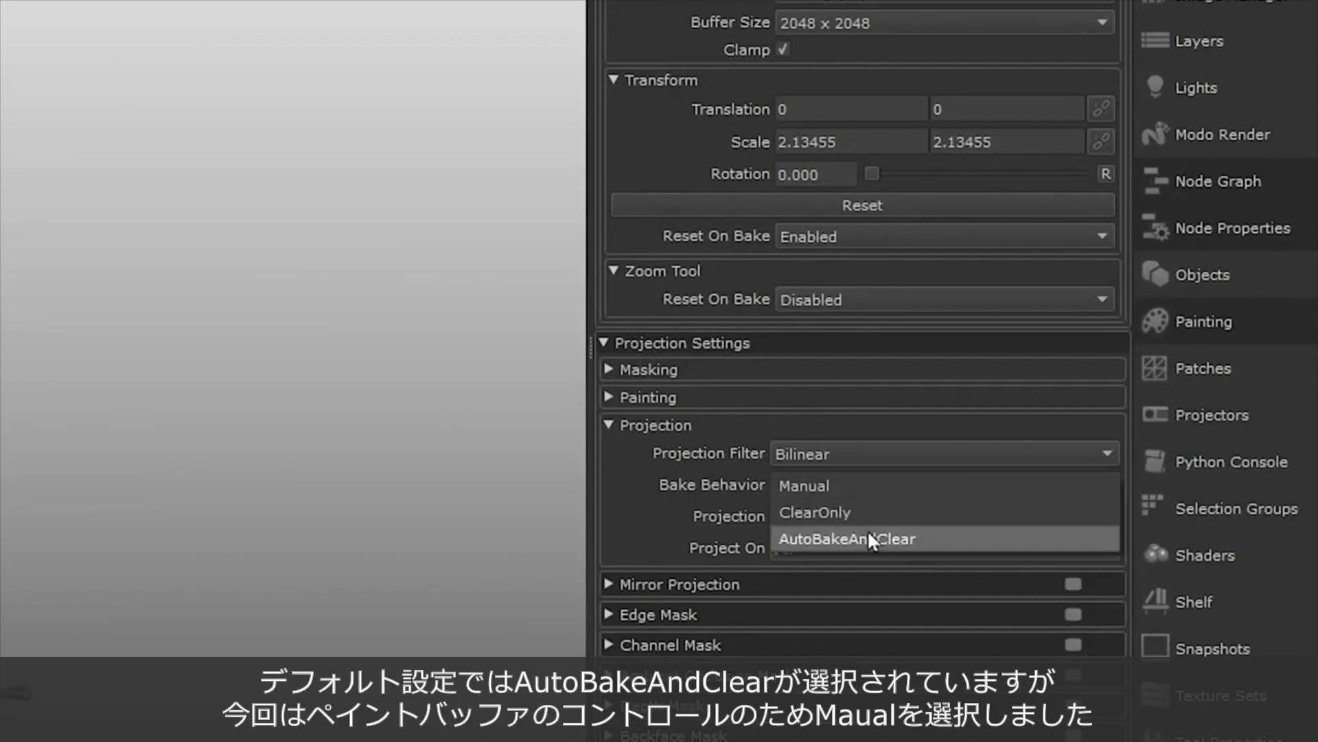
left_click(932, 537)
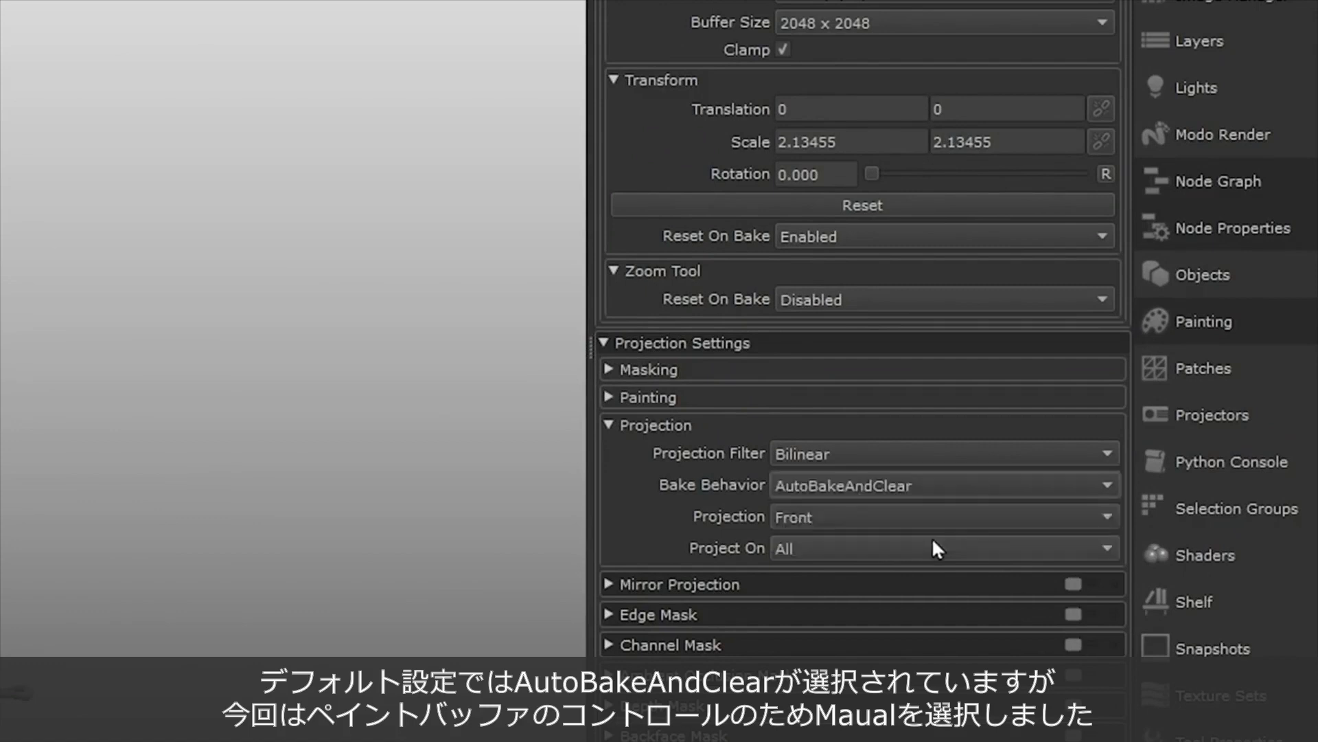
left_click(920, 478)
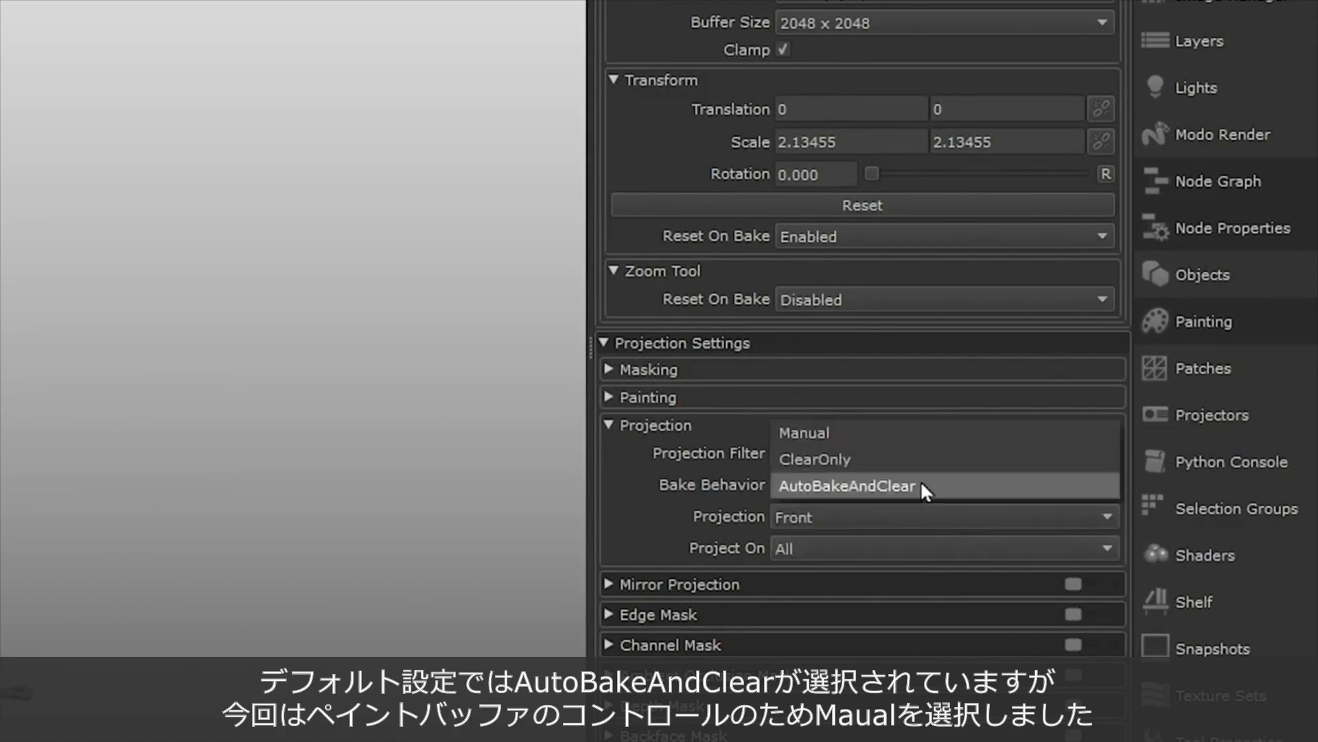
left_click(922, 434)
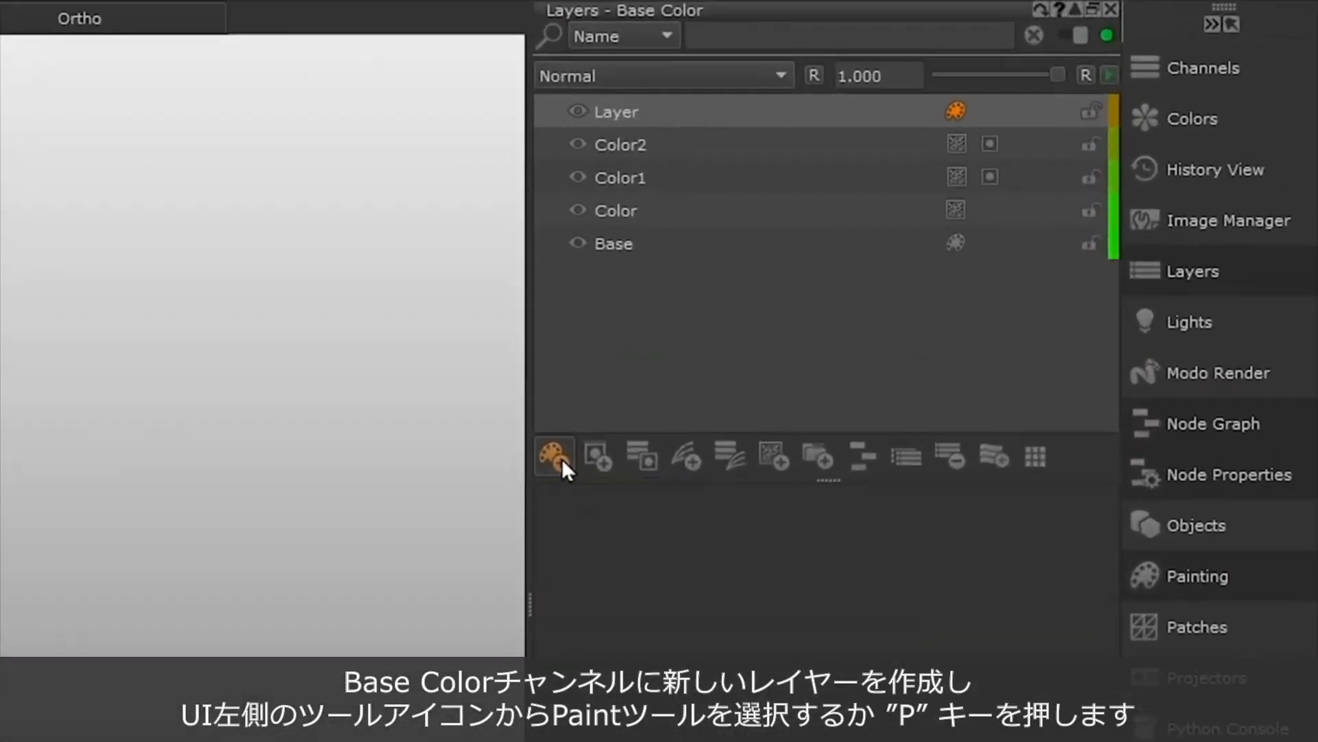
- Add a new paint layer on top of the Base Color stack and activate the Paint tool
left_click(556, 456)
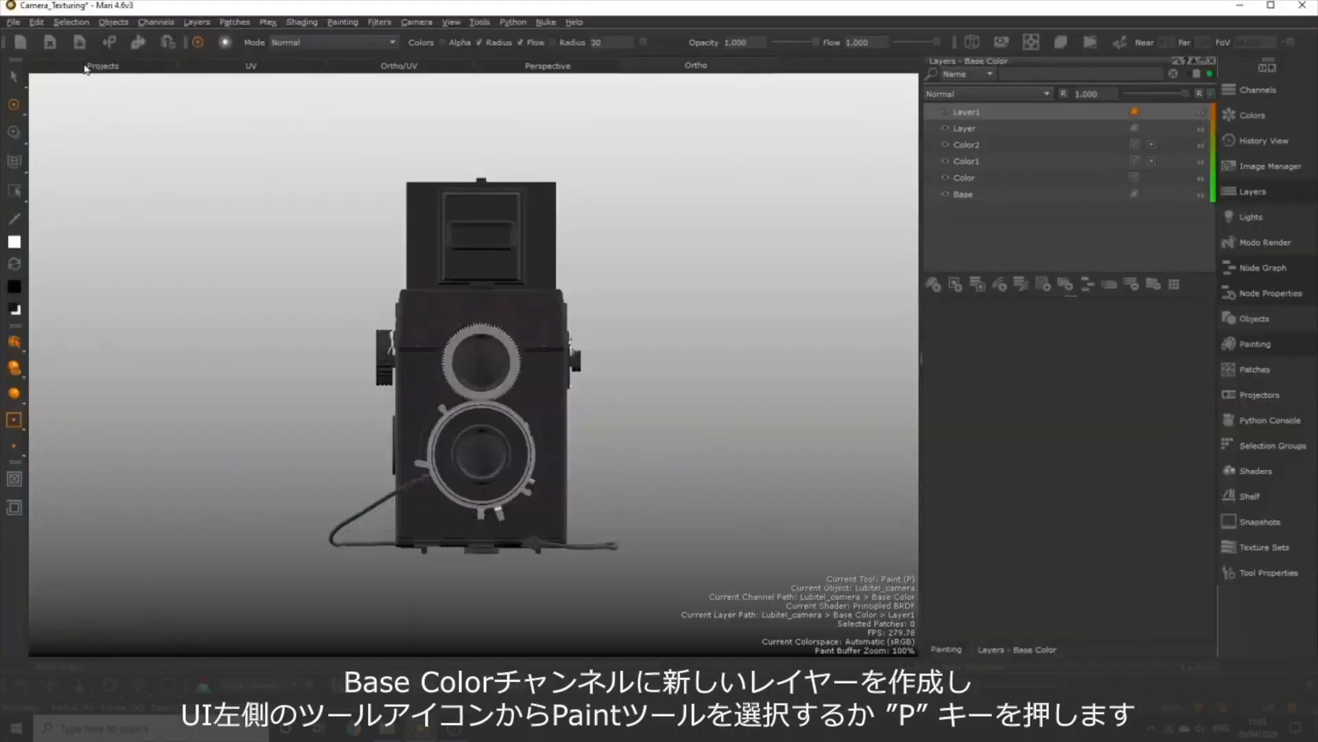
left_click(13, 107)
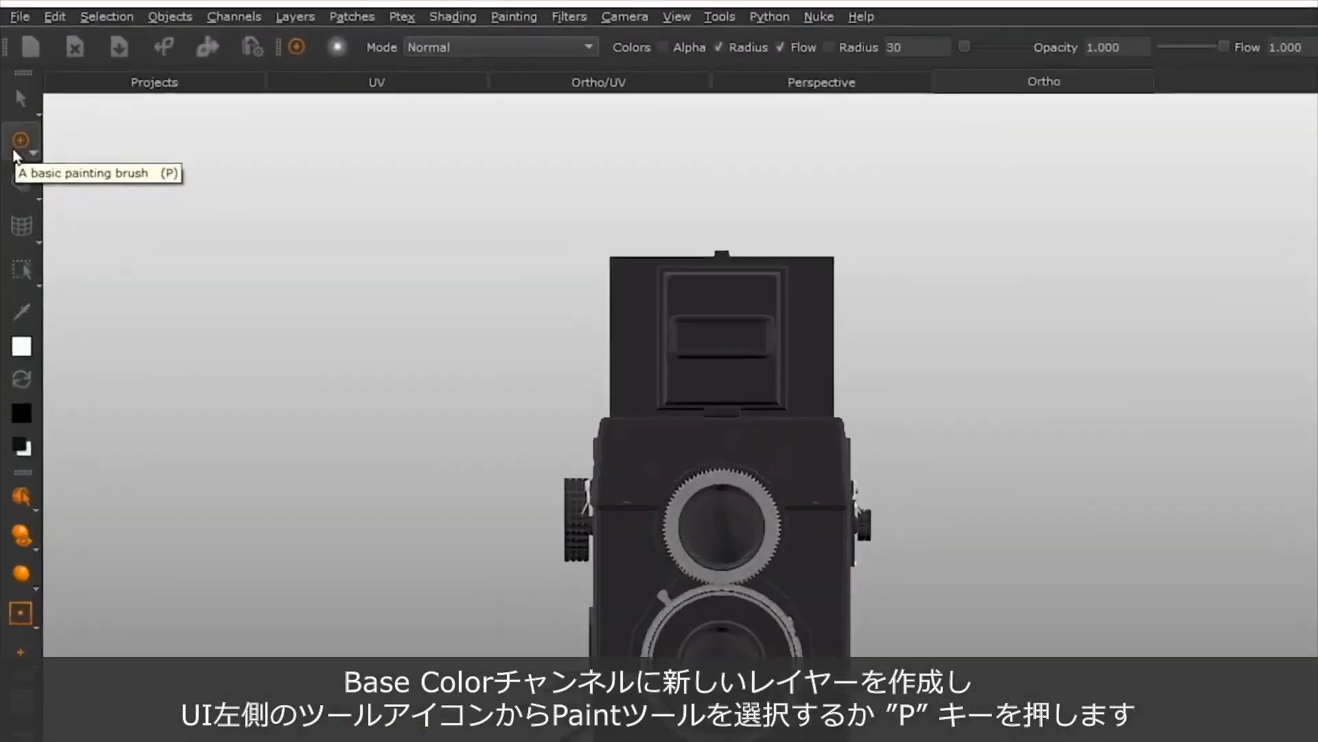
left_click(13, 109)
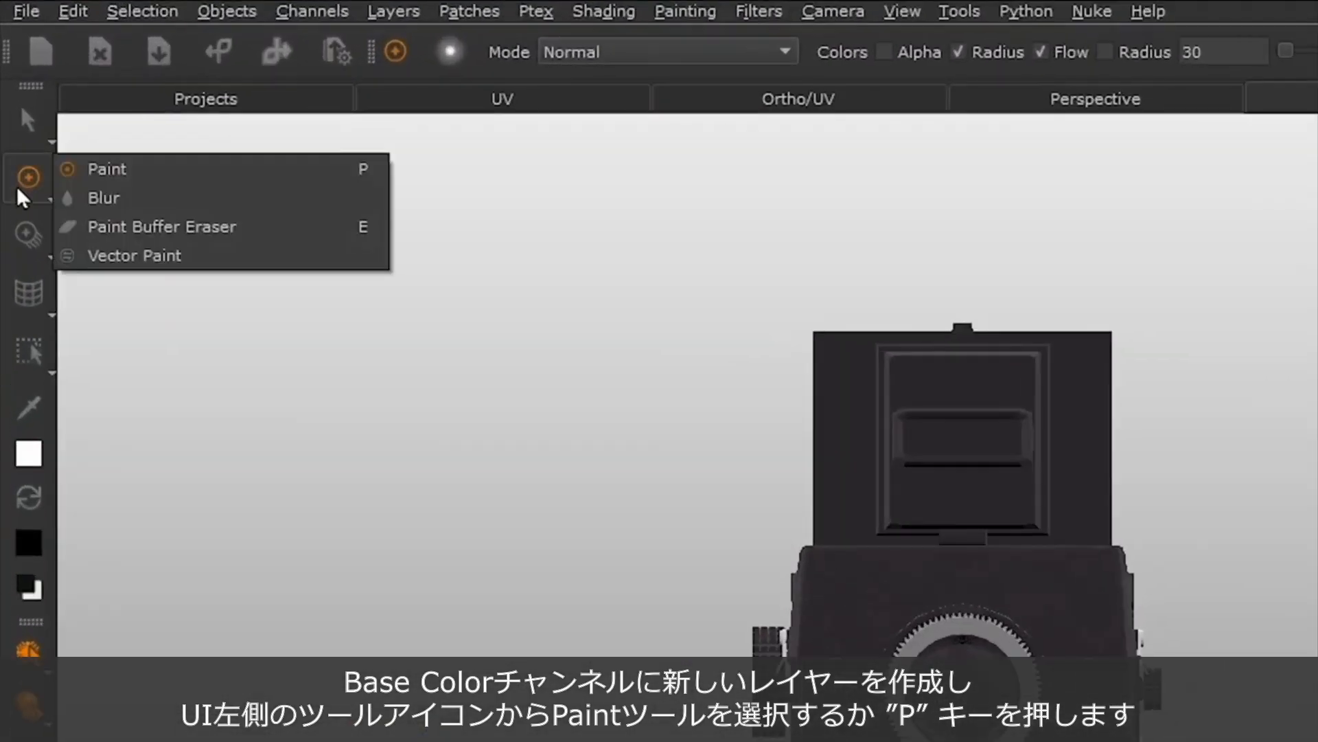
left_click(110, 180)
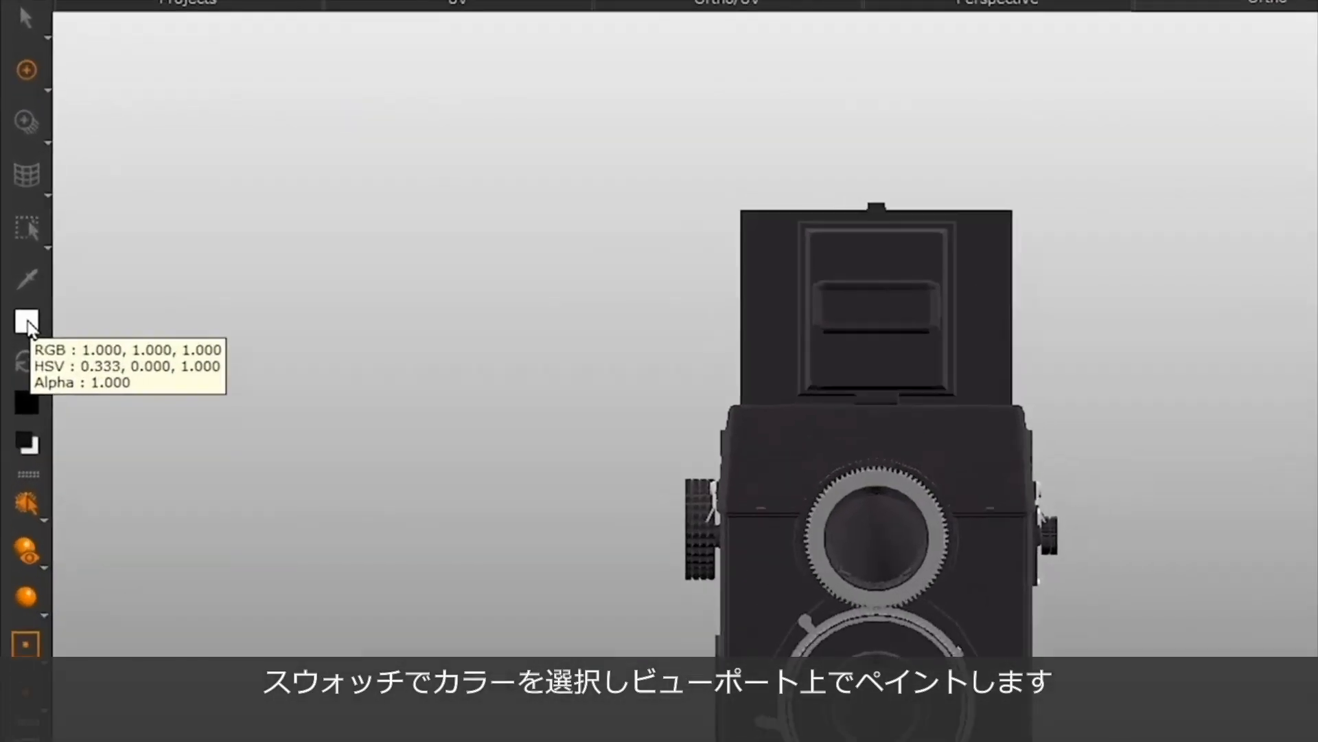
- Change the foreground color to bright green and paint zigzag strokes down the front of the camera
left_click(20, 282)
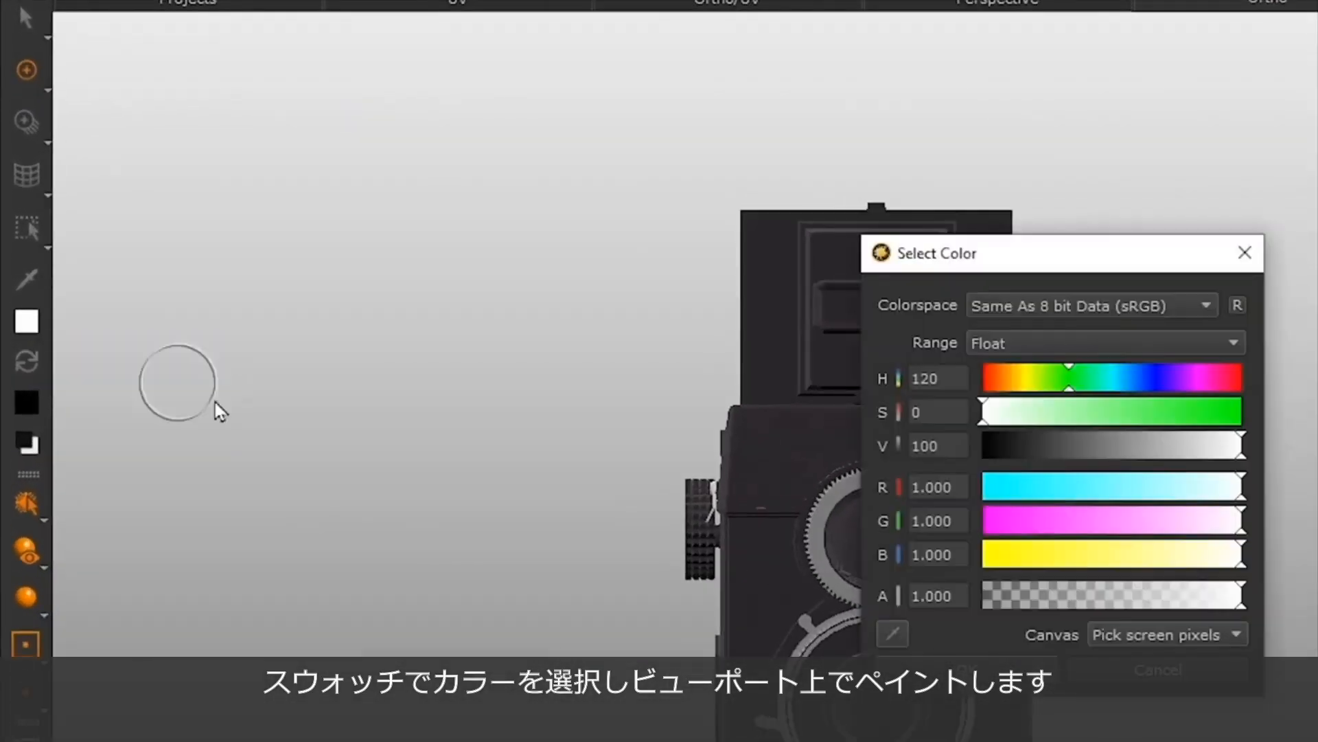
left_click_drag(988, 410, 1167, 416)
left_click(756, 537)
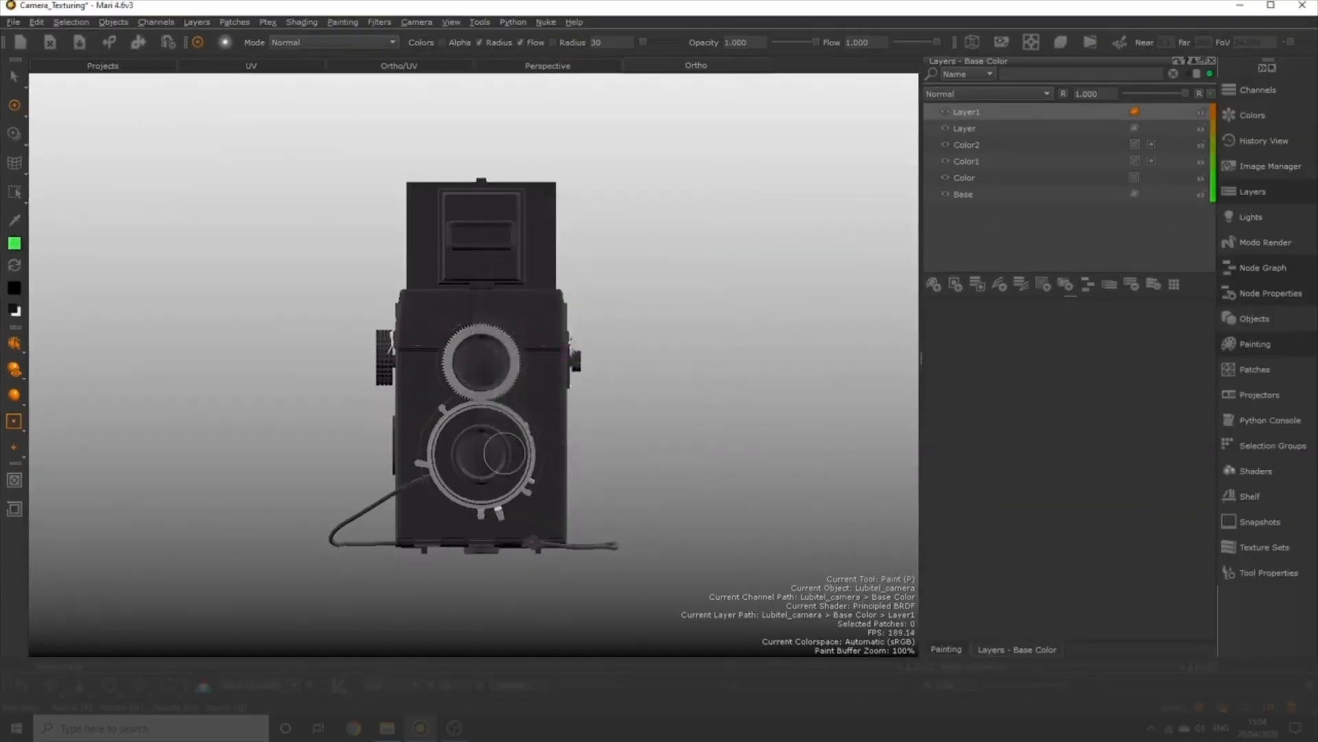
left_click_drag(684, 298, 567, 461)
mouse_move(430, 374)
left_mouse_down()
mouse_move(457, 515)
mouse_move(505, 495)
mouse_move(460, 474)
mouse_move(474, 456)
mouse_move(488, 467)
left_mouse_up()
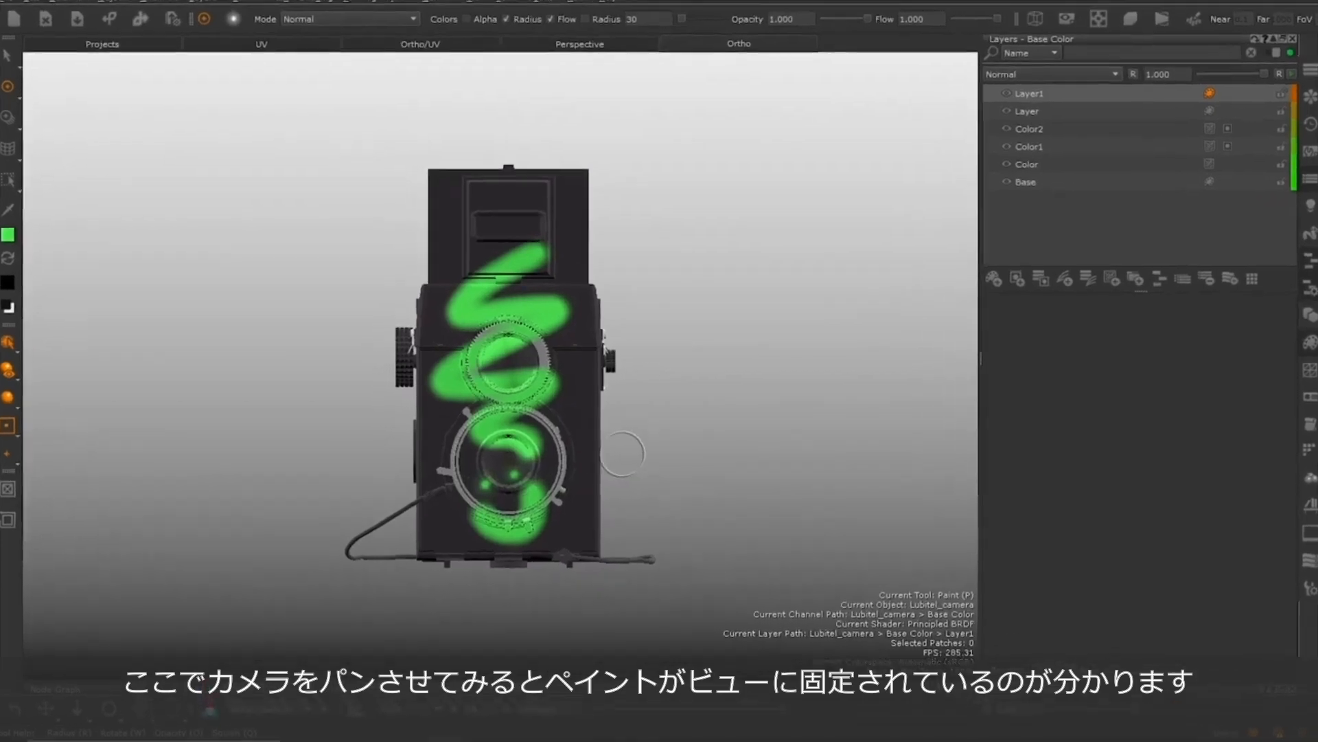
- Check how the paint buffer follows the view and bake the green strokes onto the camera
mouse_move(587, 446)
left_mouse_down("alt+shift")
mouse_move(578, 473)
mouse_move(624, 467)
left_mouse_up("alt+shift")
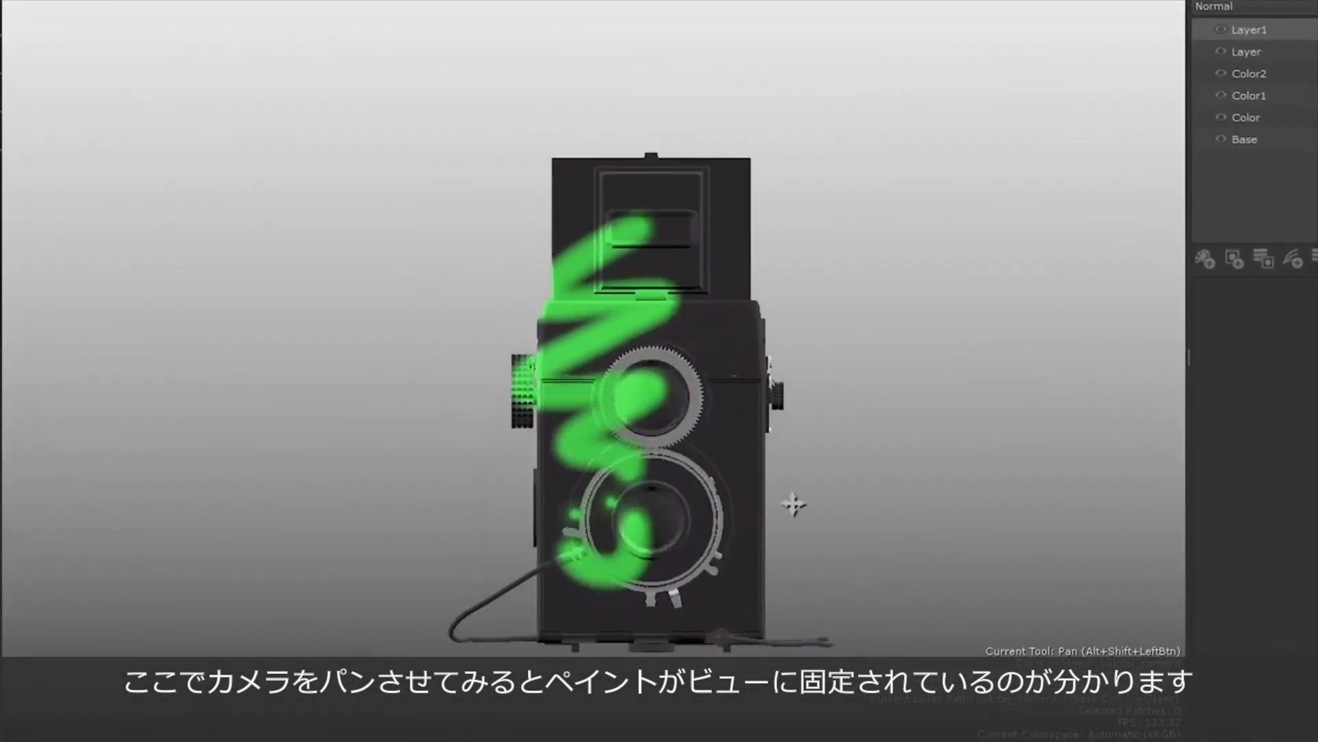
mouse_move(793, 504)
left_mouse_down("alt+shift")
mouse_move(763, 442)
mouse_move(686, 456)
mouse_move(674, 553)
mouse_move(789, 577)
mouse_move(877, 471)
mouse_move(712, 500)
mouse_move(756, 521)
mouse_move(742, 501)
left_mouse_up("alt+shift")
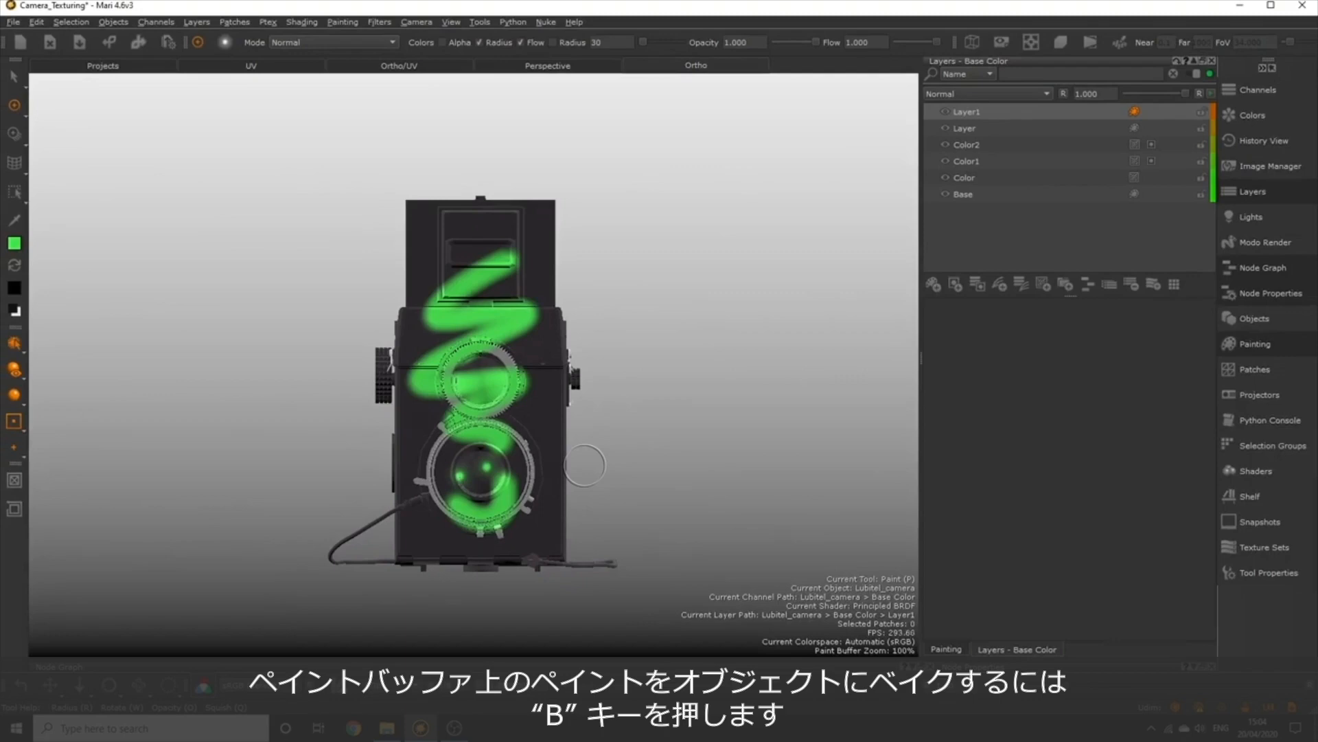
key("b")
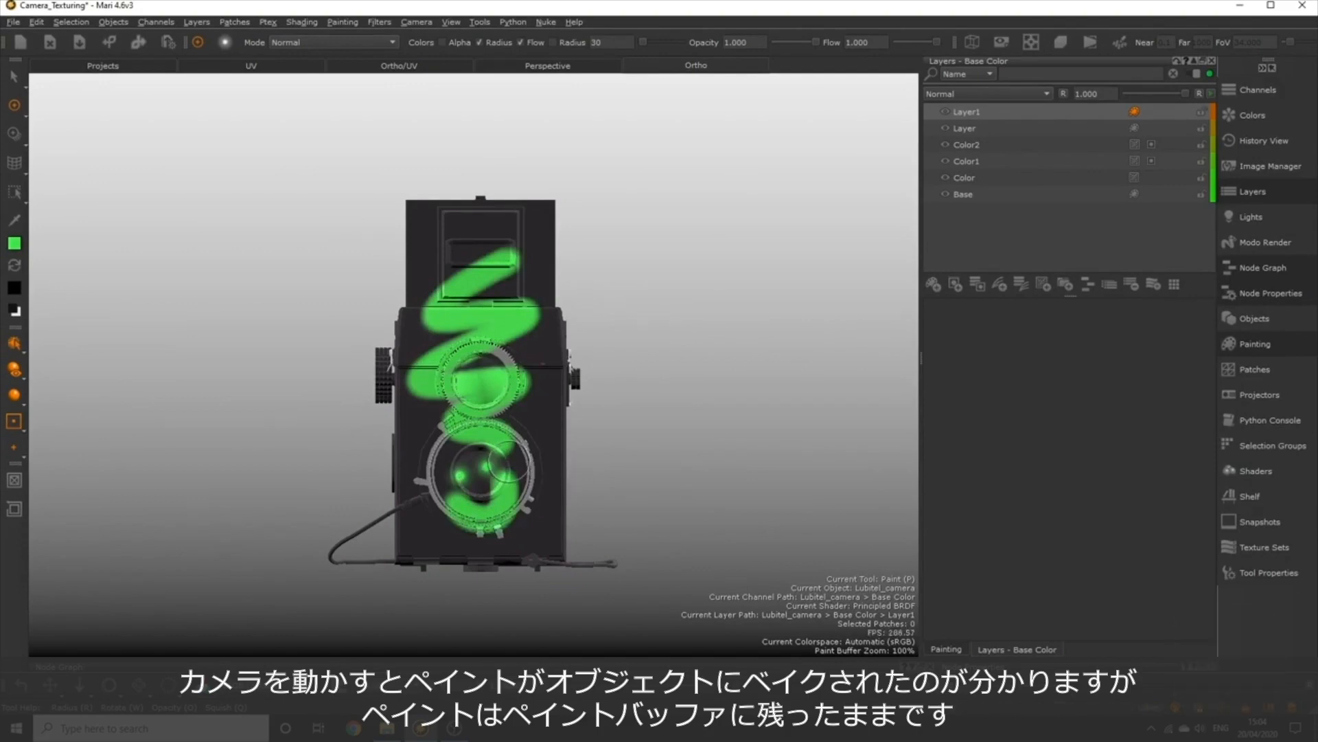
- Clear the leftover paint from the paint buffer and orbit around the camera to inspect the baked strokes
mouse_move(509, 457)
left_mouse_down("alt+shift")
mouse_move(510, 514)
mouse_move(313, 474)
mouse_move(501, 458)
mouse_move(474, 446)
mouse_move(506, 441)
left_mouse_up("alt+shift")
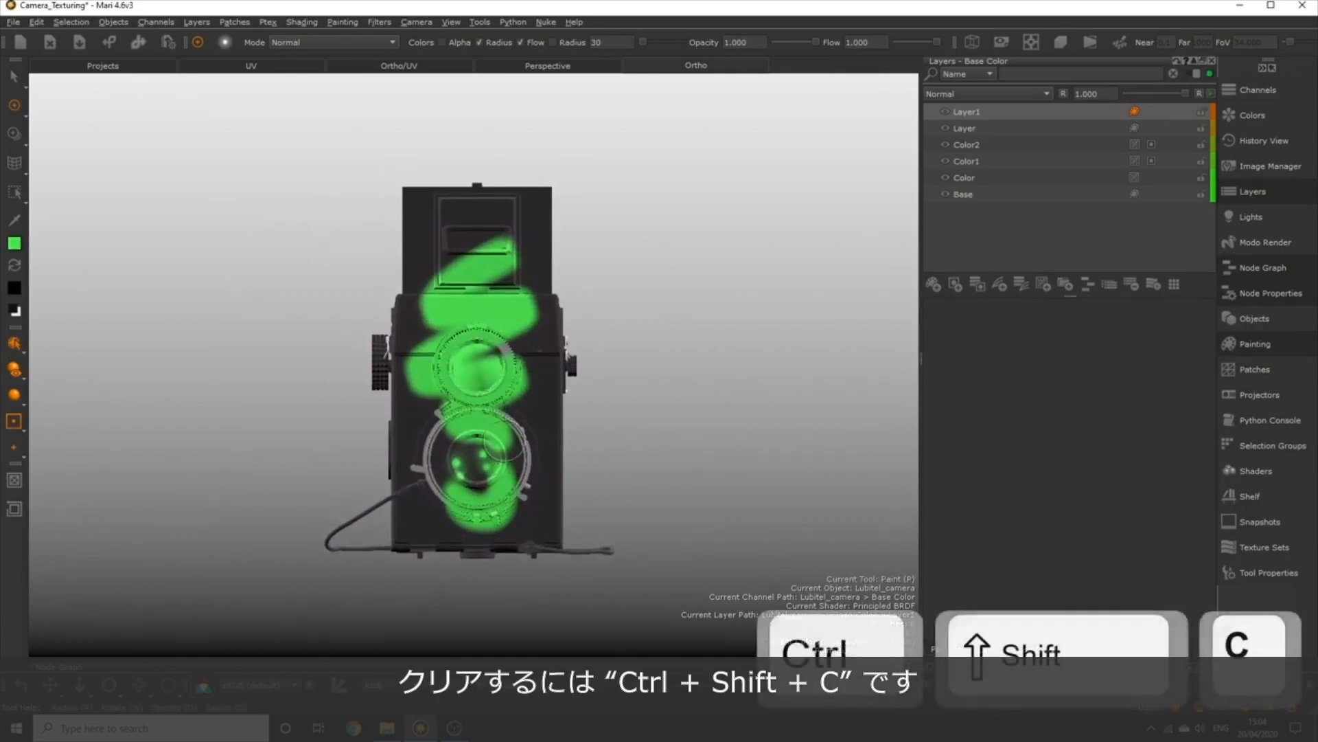
key("ctrl+shift+c")
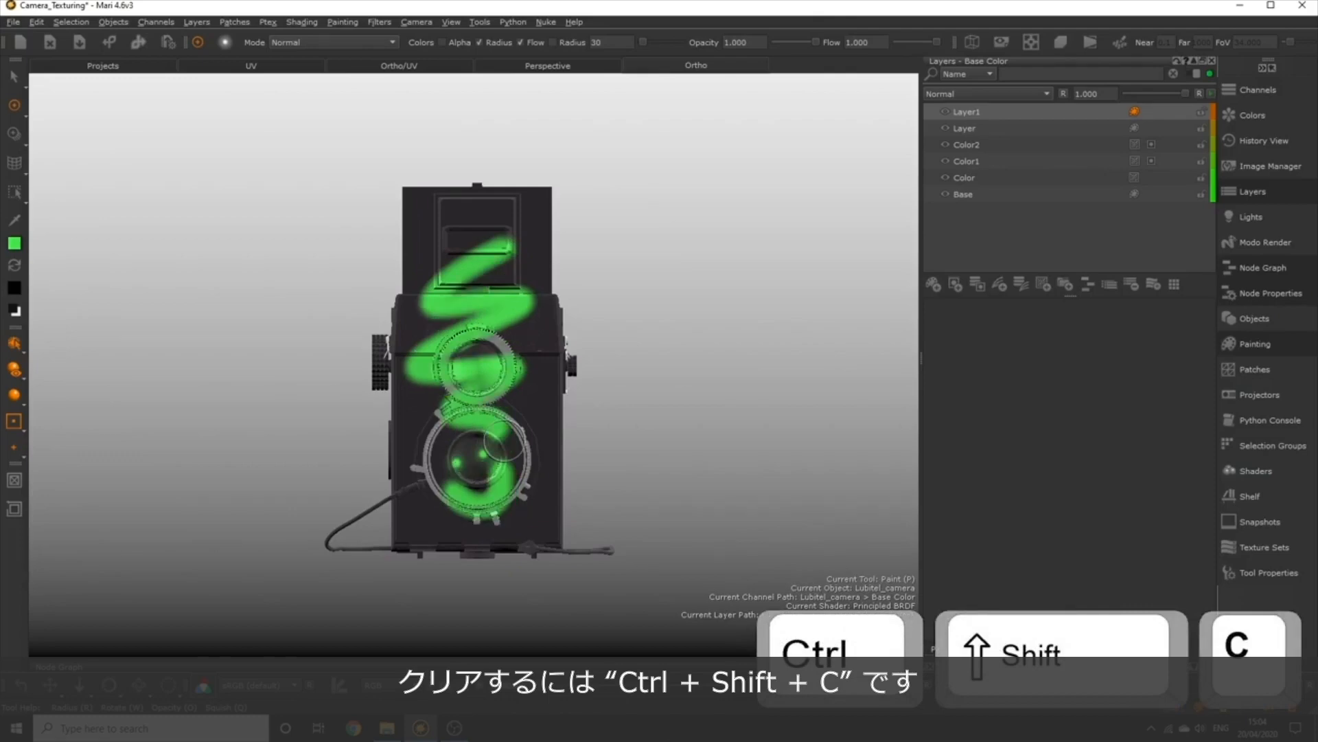
left_click_drag(506, 463, 858, 494, "alt")
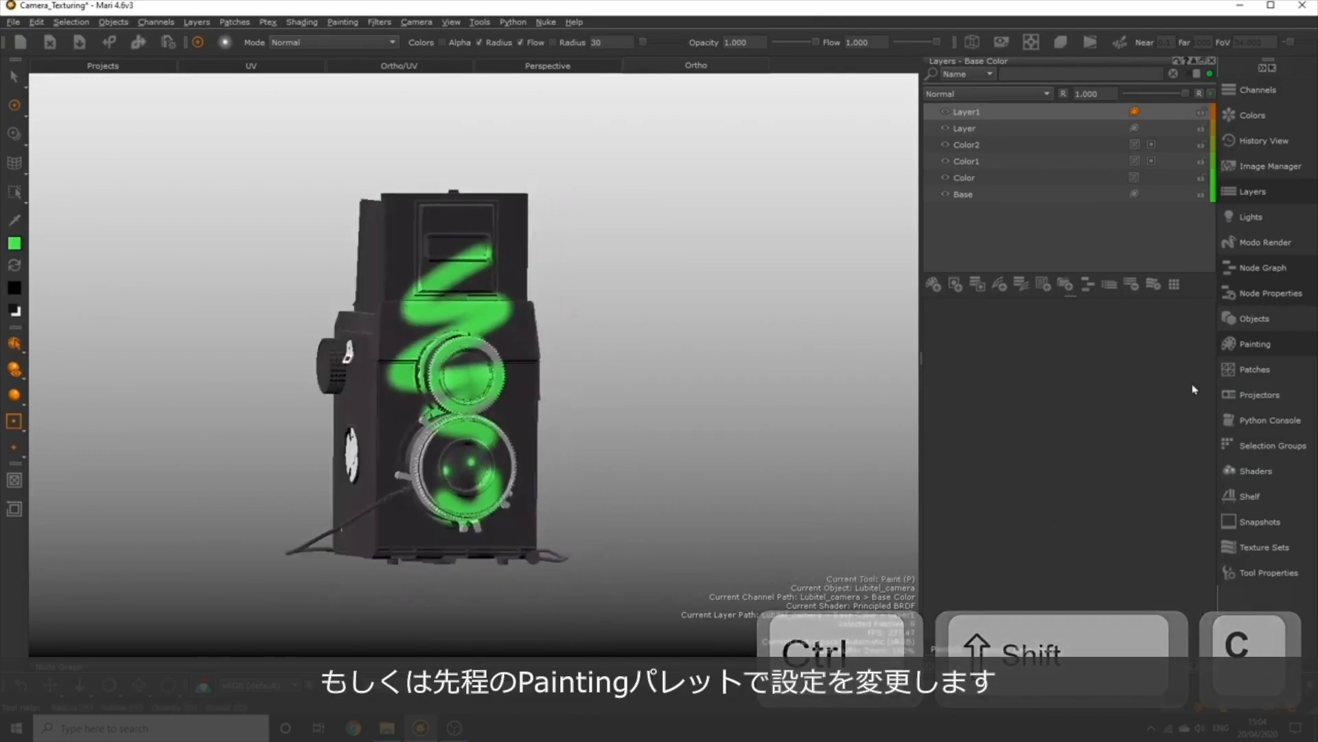
- Bring up the painting settings and switch the paint buffer's Description to Hide and back to Show
left_click(1255, 341)
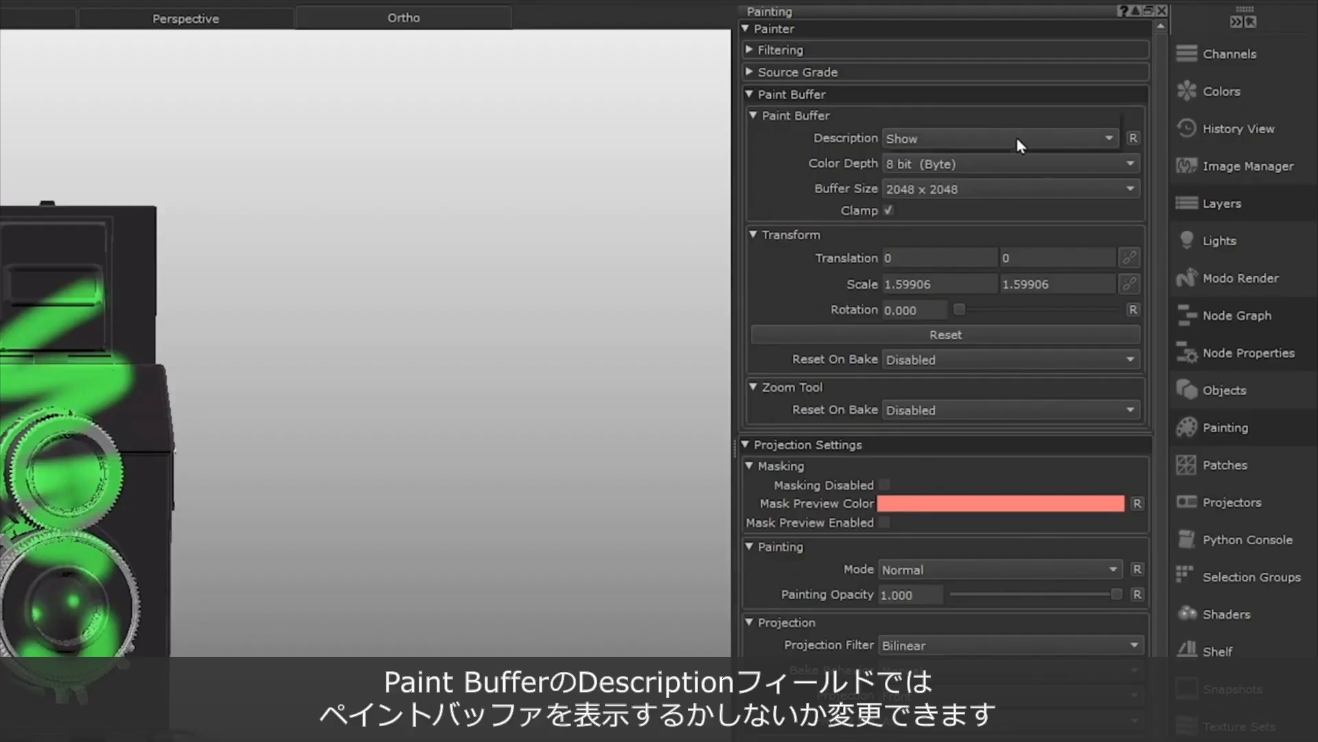
left_click(1017, 140)
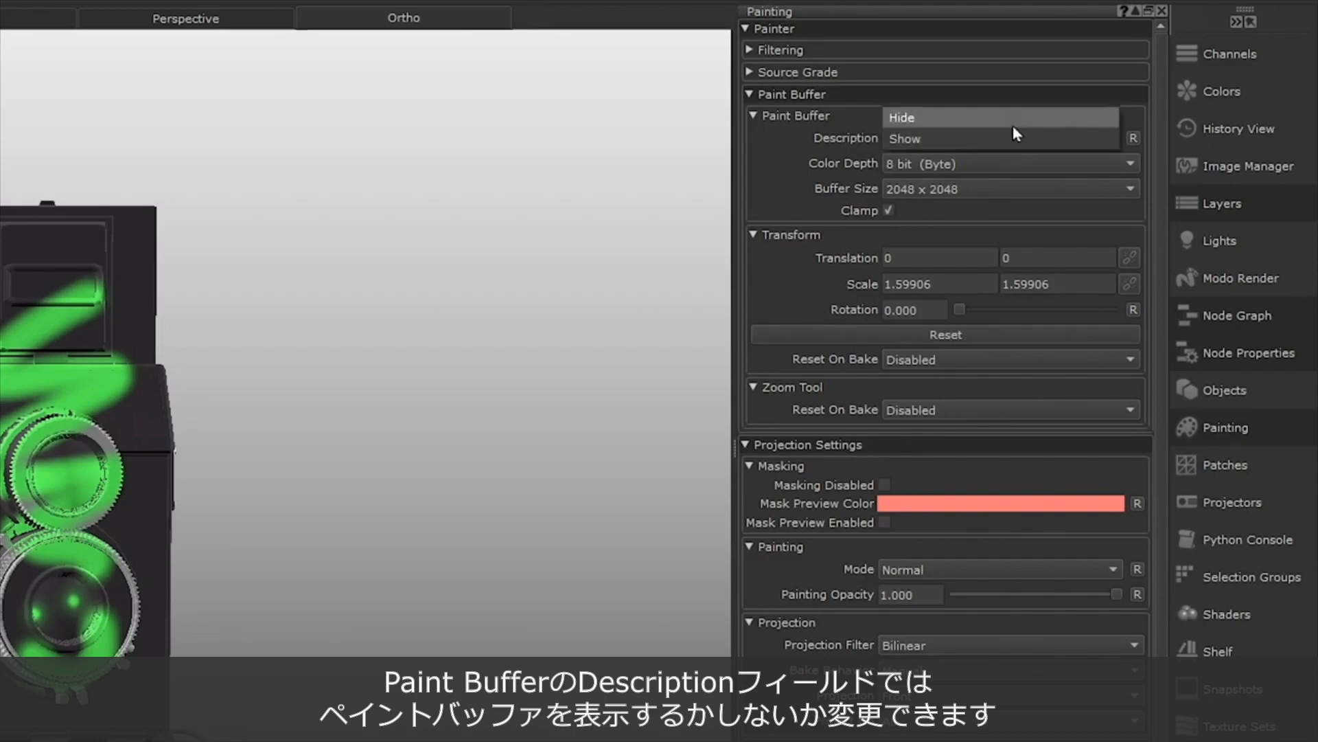
left_click(1012, 121)
left_click(985, 140)
left_click(975, 160)
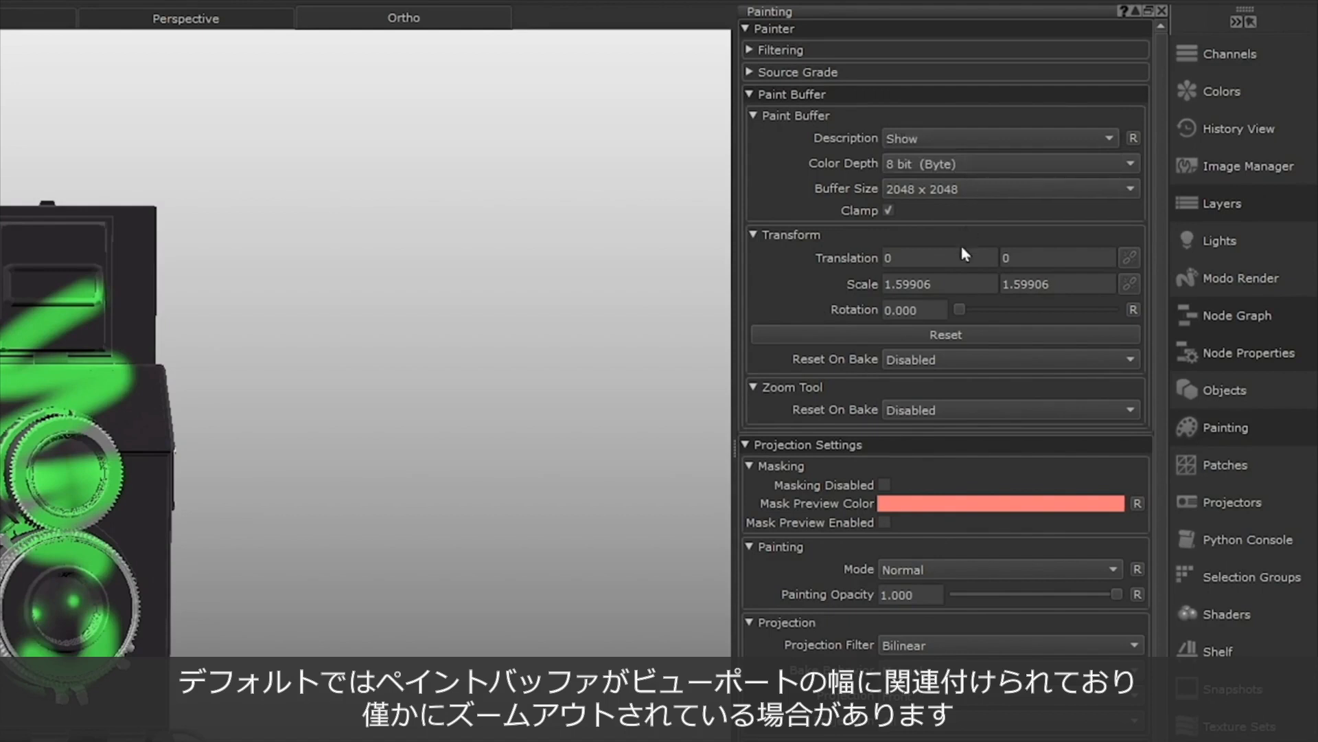
- Set the paint buffer's transform scale to 1 in both X and Y
left_click(942, 282)
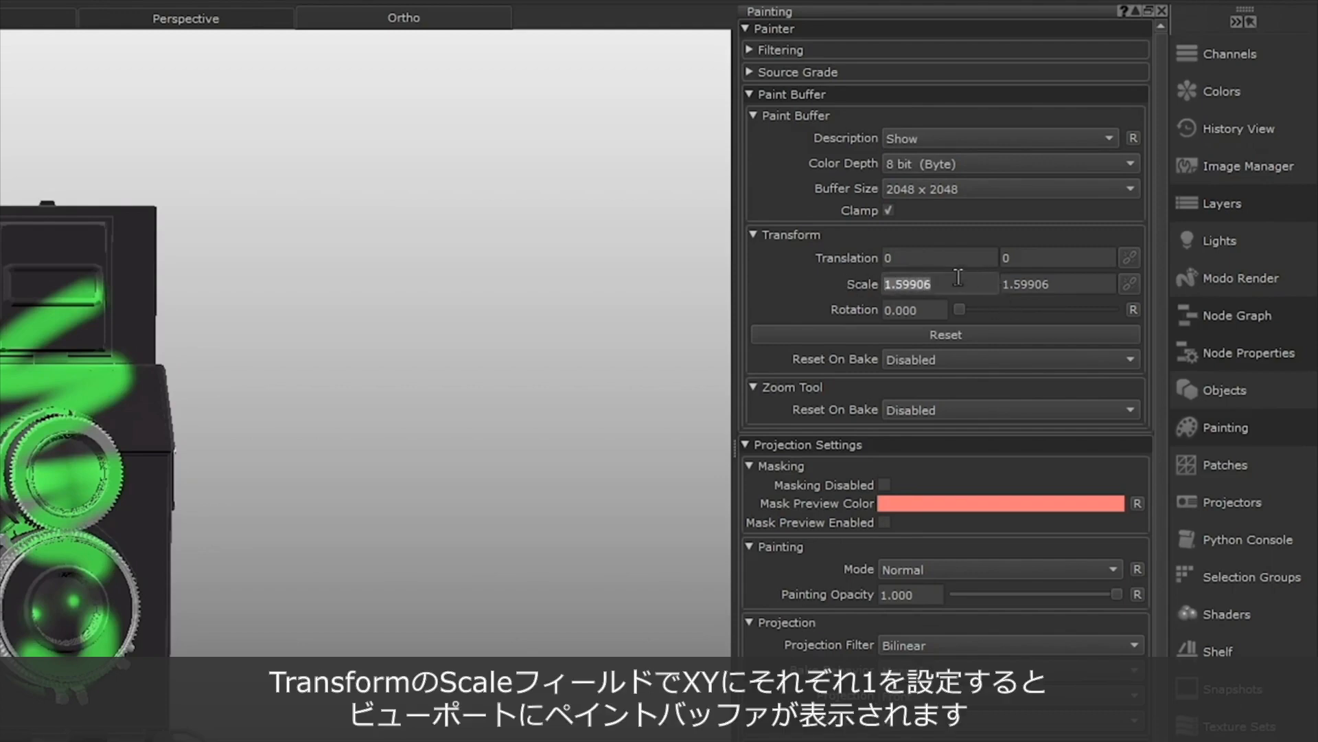
type("1")
key("Tab")
type("1")
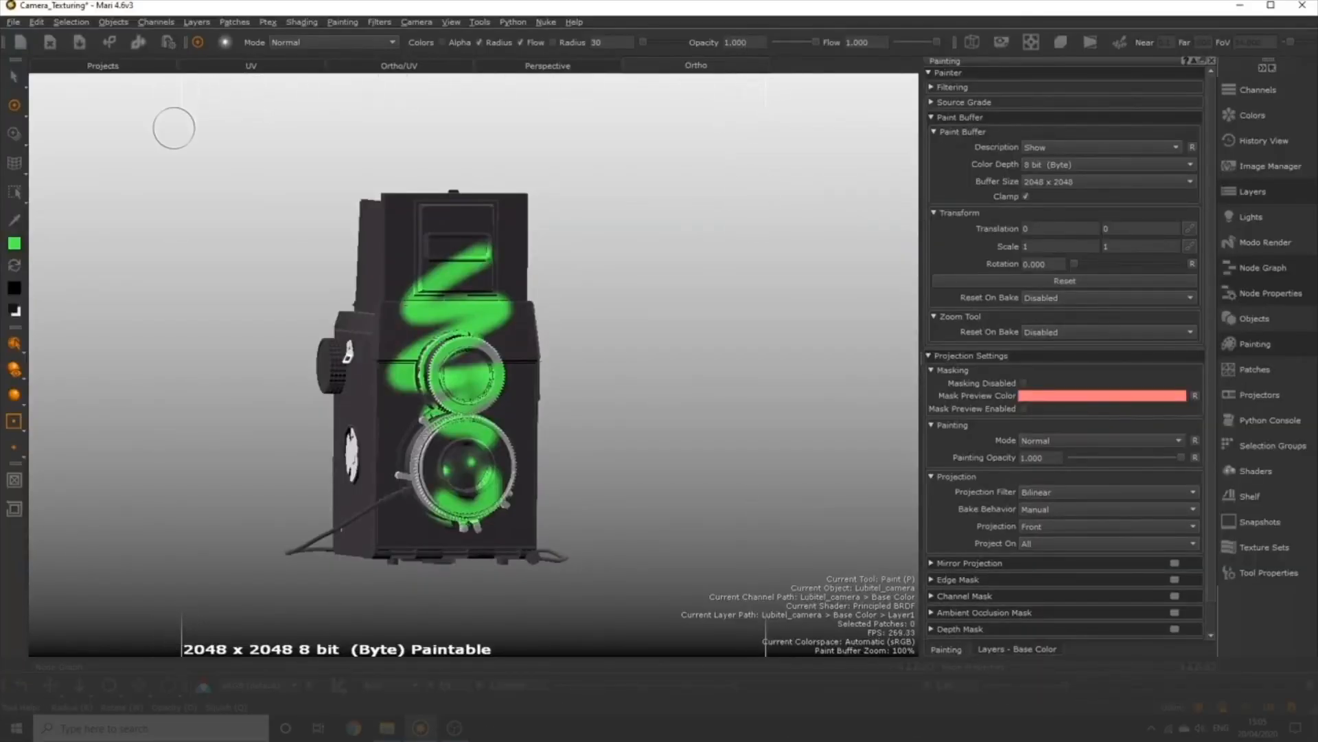
- Hide the paint buffer's description in the viewport and show it again
left_click(1075, 146)
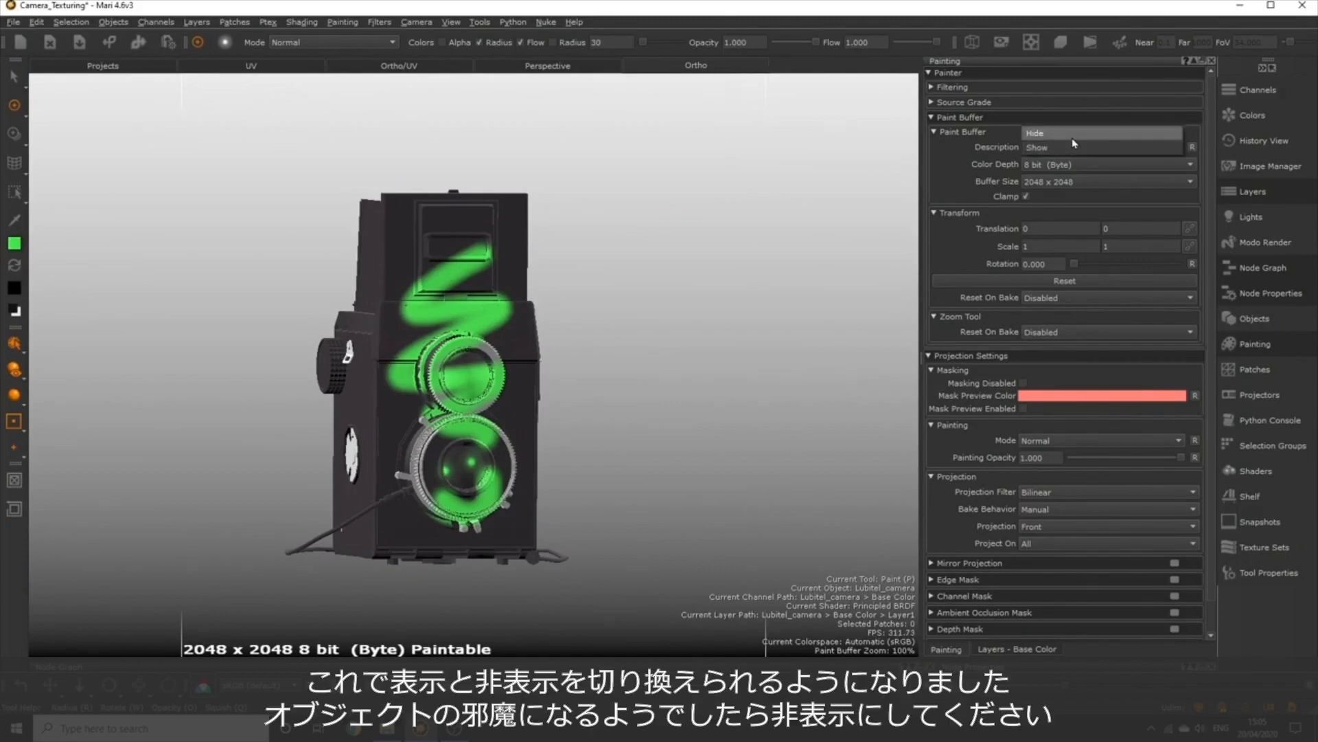
left_click(1075, 134)
left_click(1068, 151)
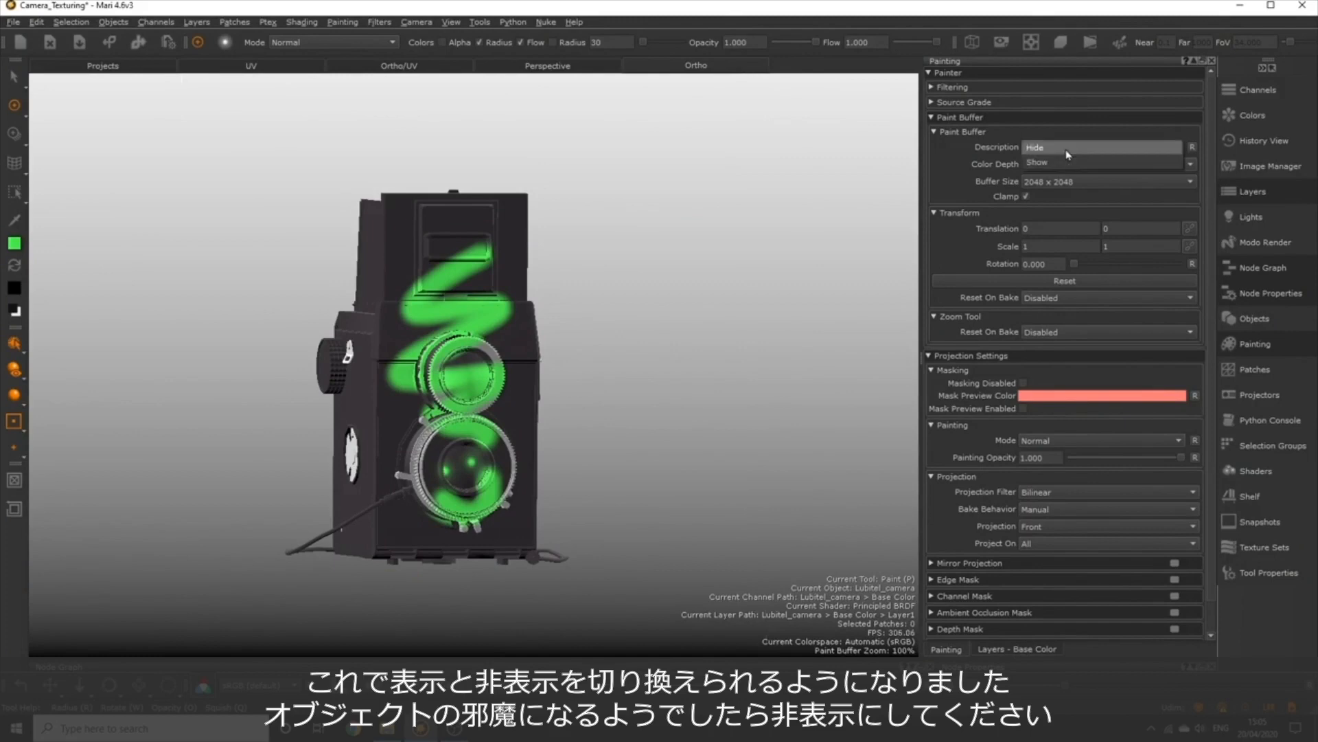
left_click(1061, 162)
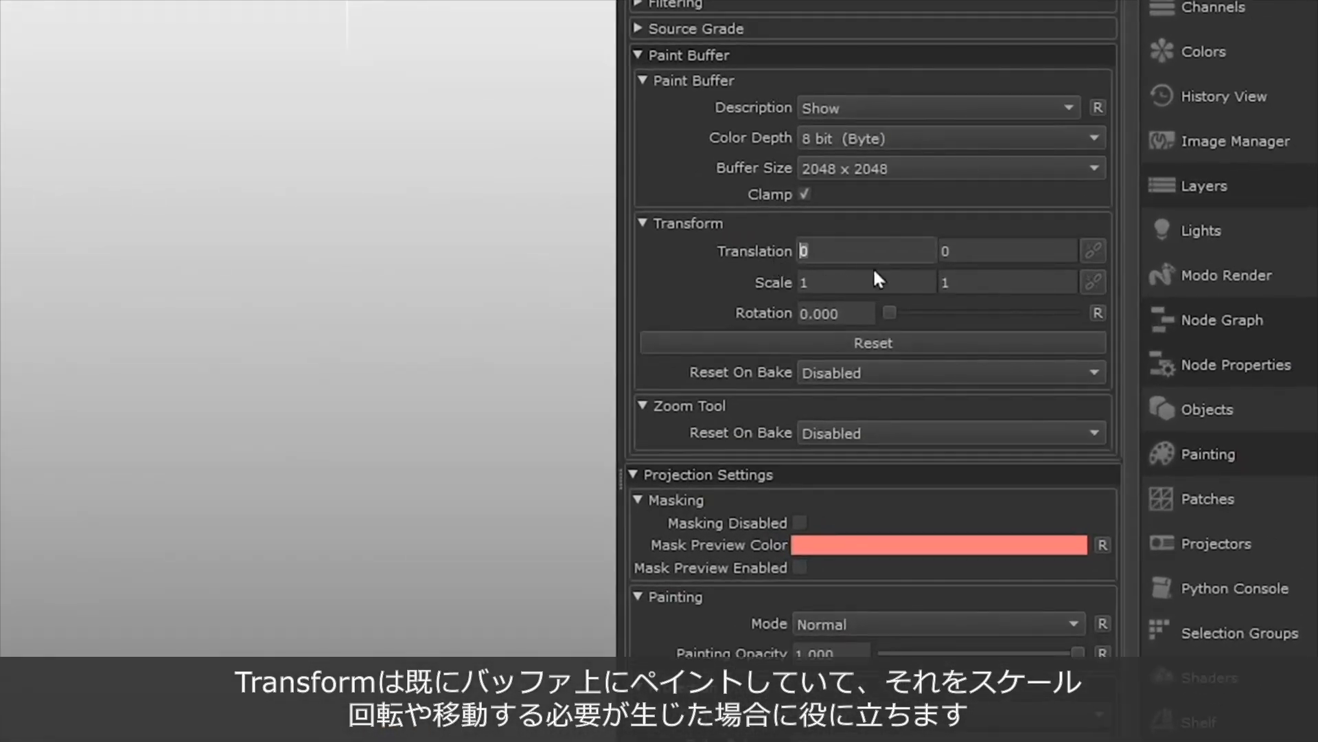
- Set Reset On Bake to Enabled for the paint buffer's transform
left_click(832, 314)
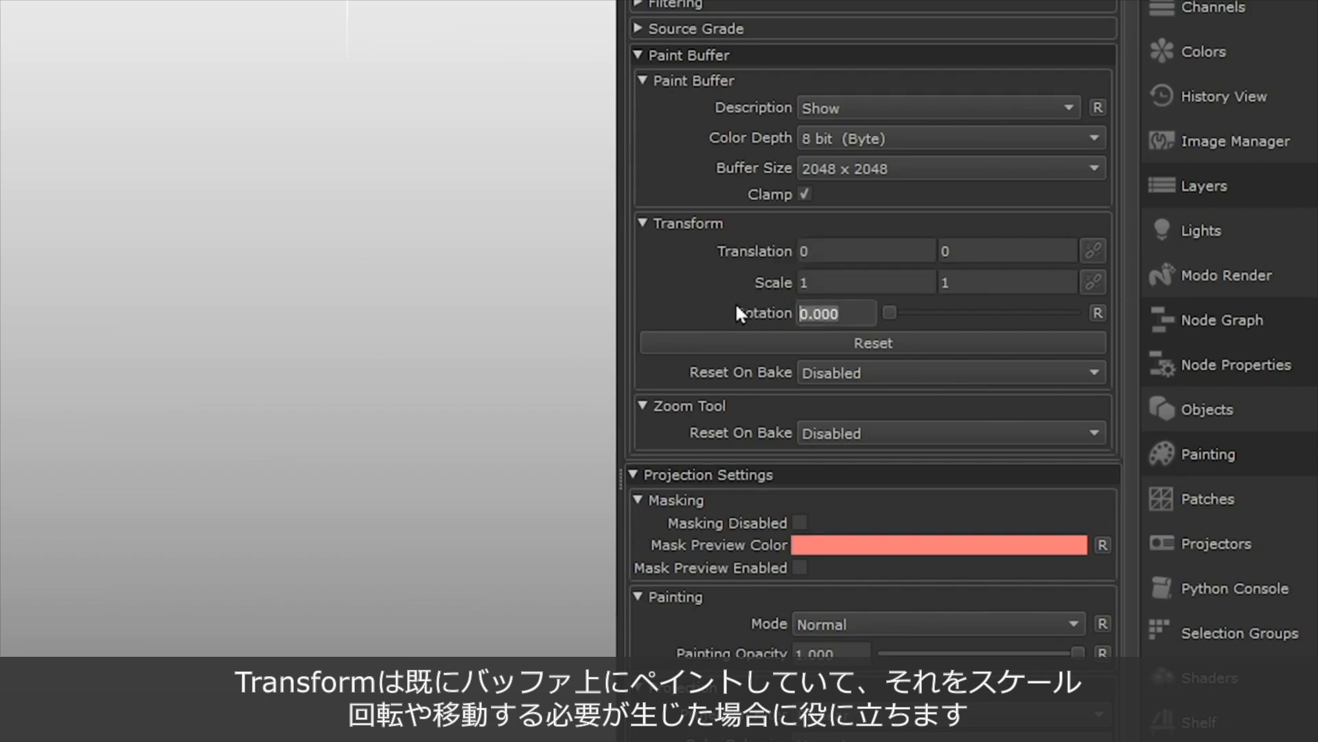
left_click(870, 373)
left_click(856, 380)
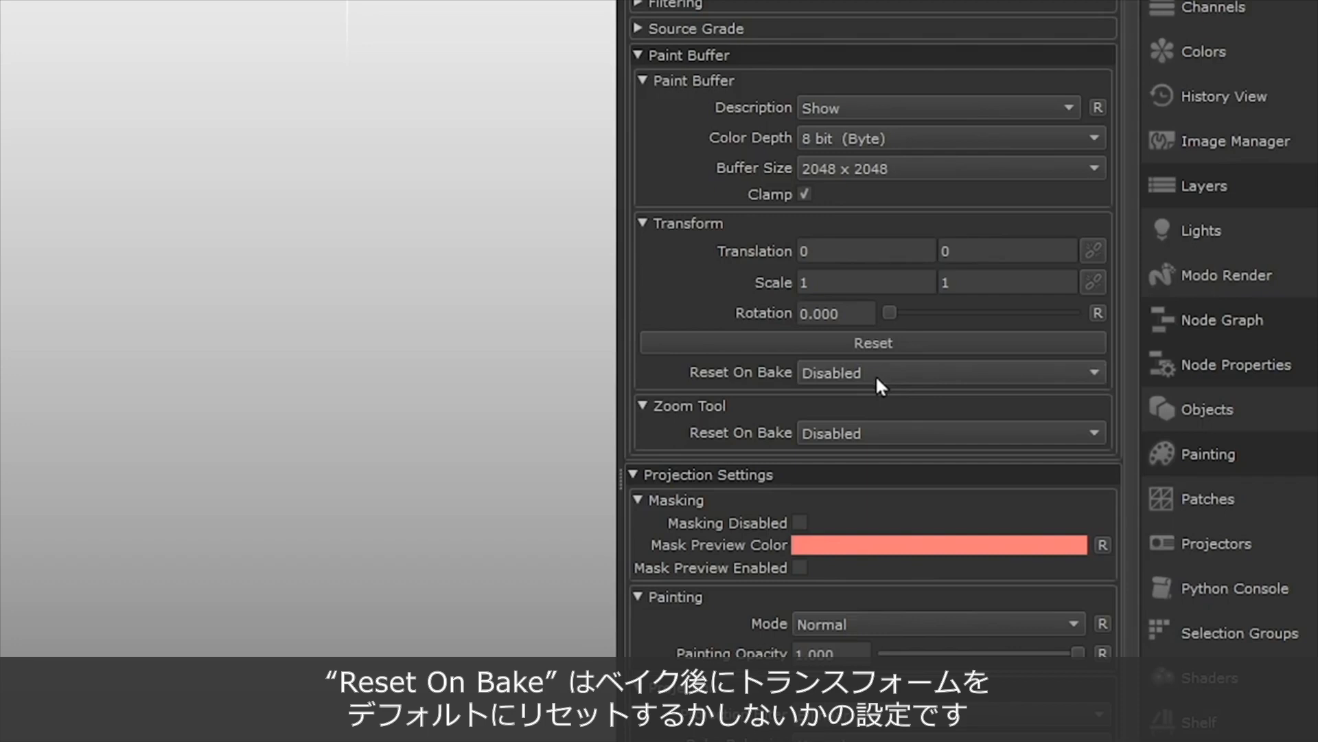
left_click(871, 373)
left_click(864, 345)
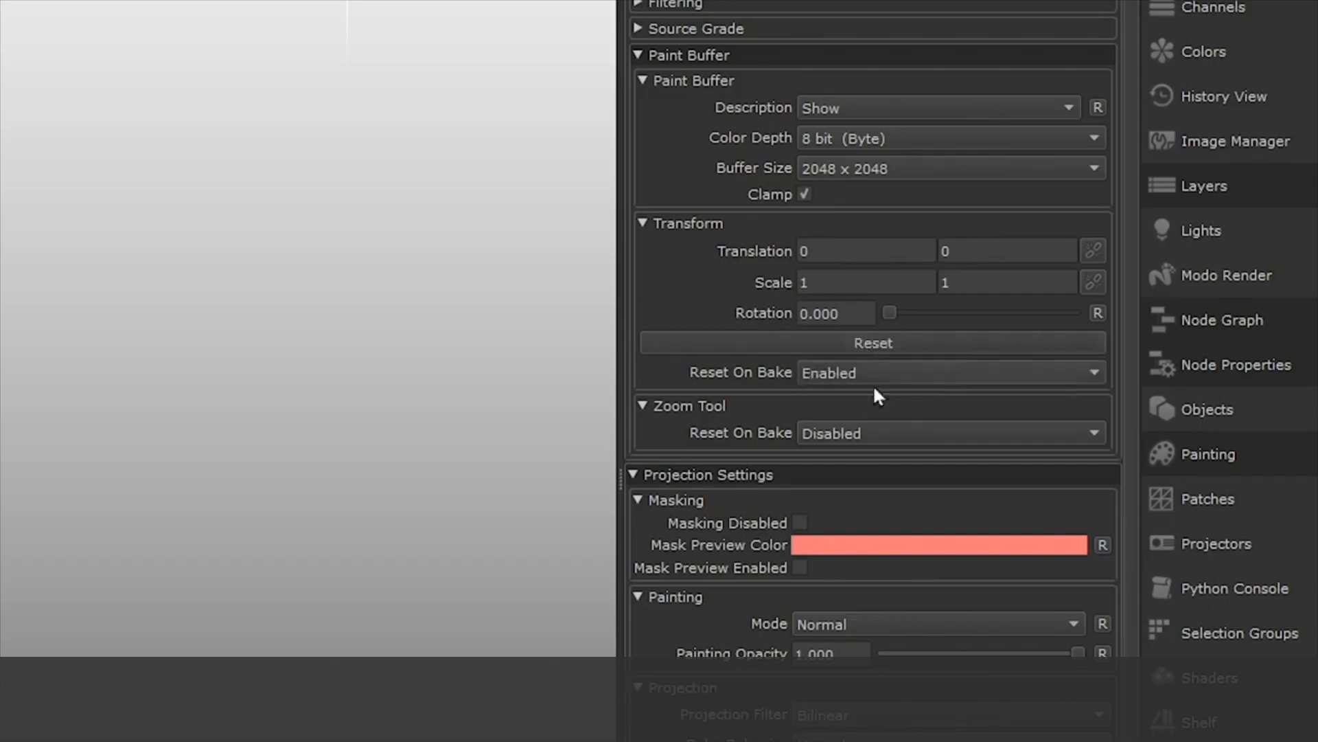
- Collapse the Painting and Masking groups within the Projection Settings
scroll(875, 392, "down", 5)
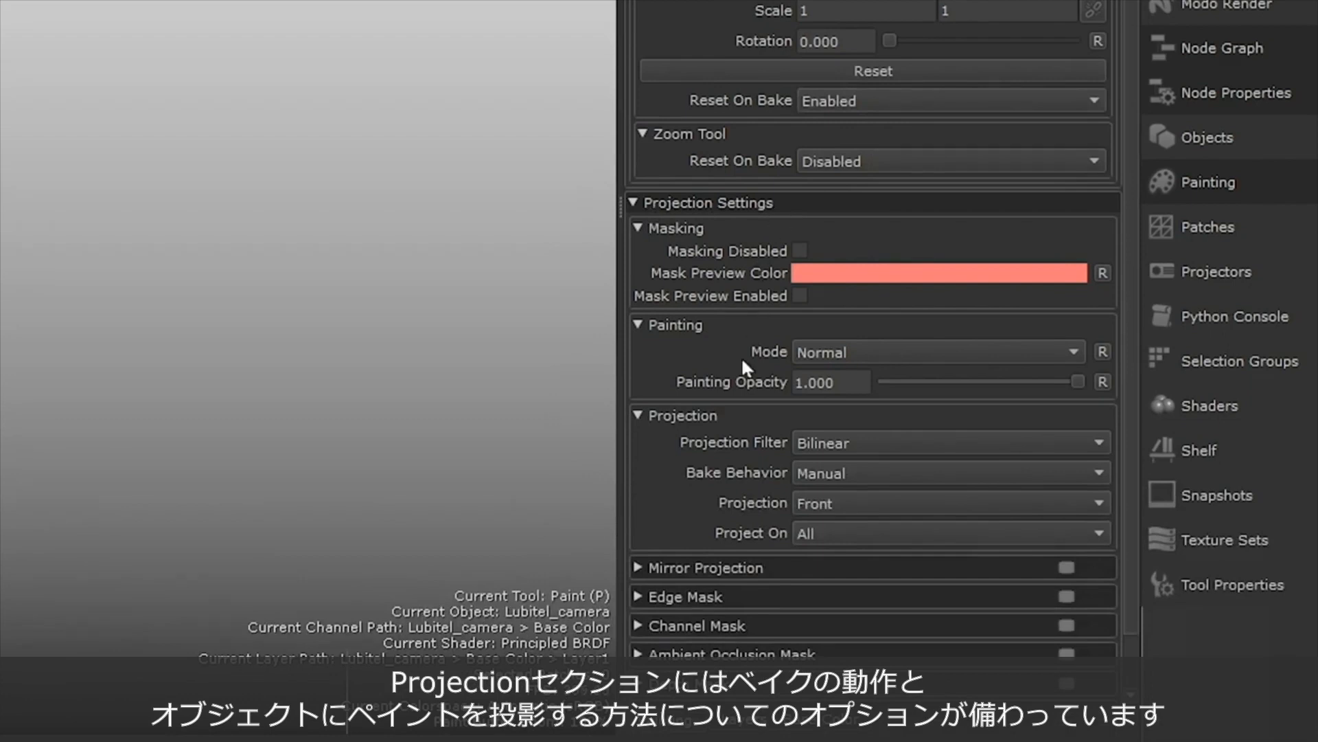
left_click(640, 324)
left_click(638, 228)
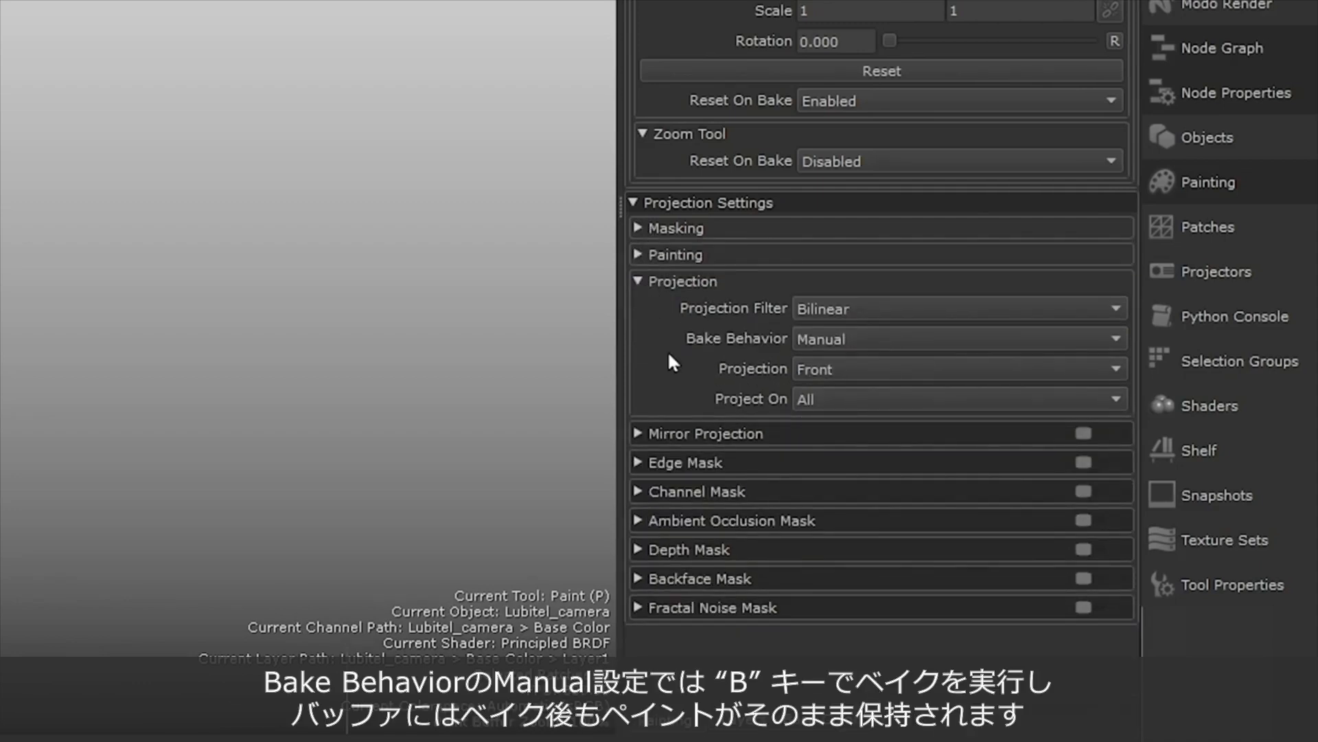
- Try ClearOnly as the projection's Bake Behavior and switch it to AutoBakeAndClear
left_click(905, 345)
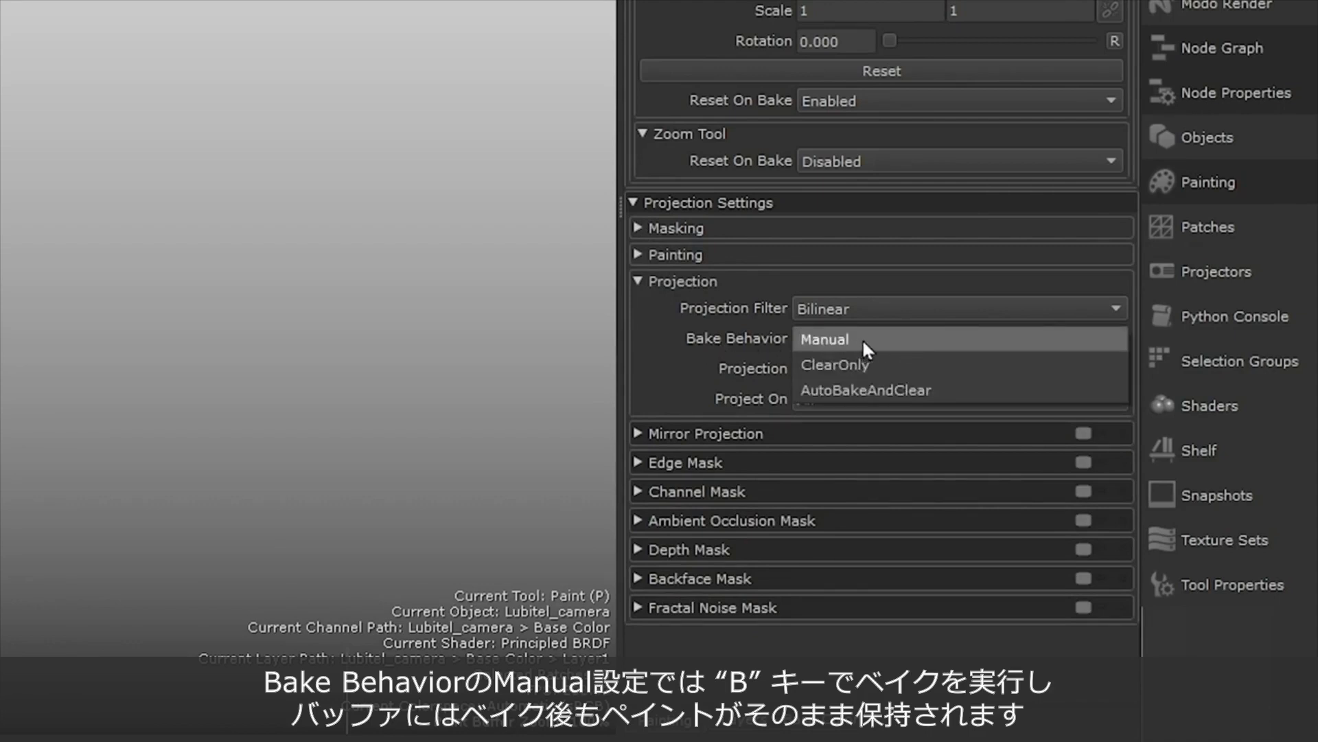
left_click(862, 339)
left_click(922, 340)
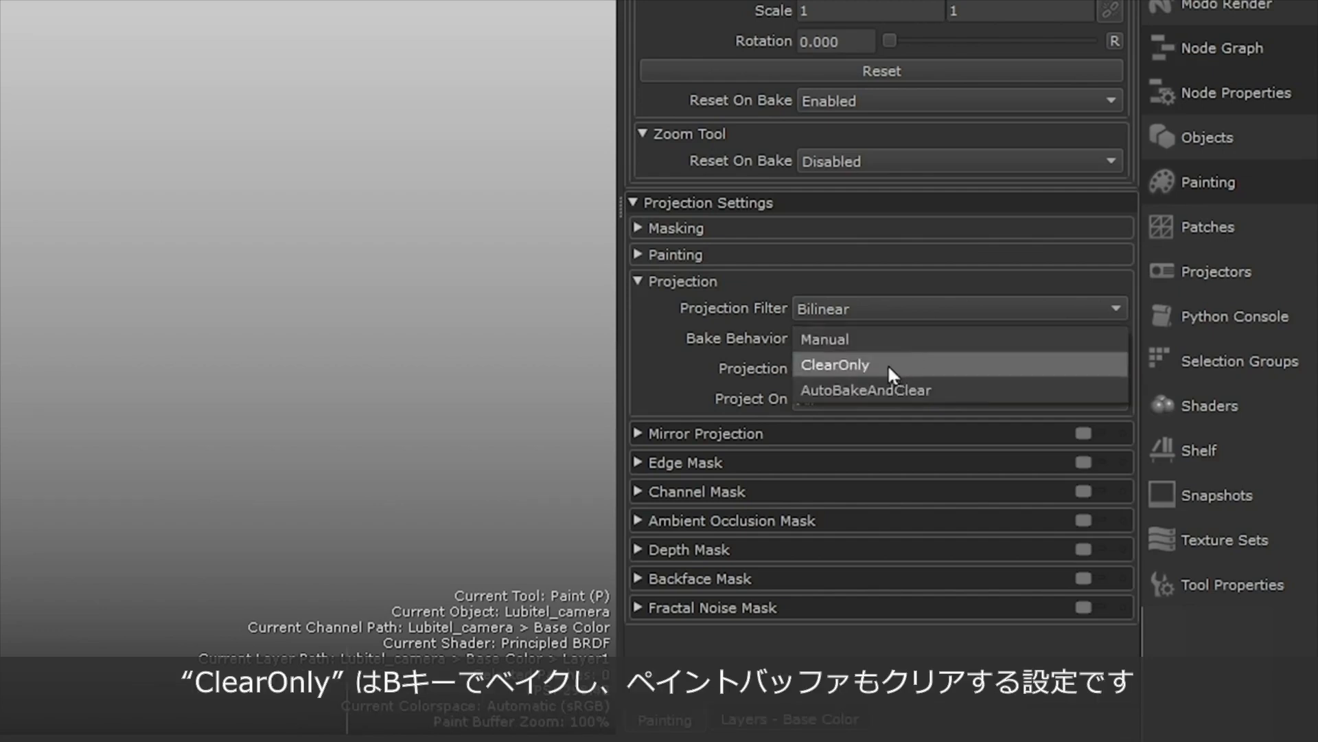
left_click(825, 366)
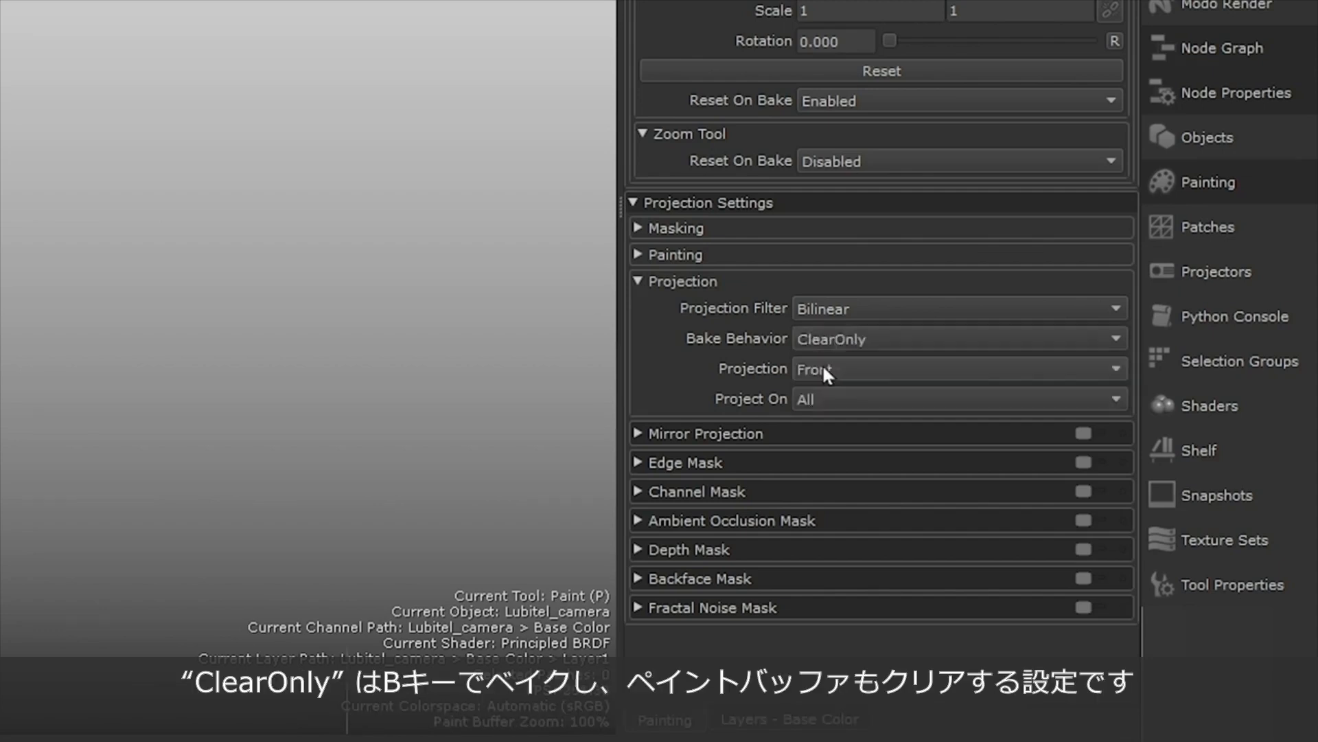
left_click(986, 339)
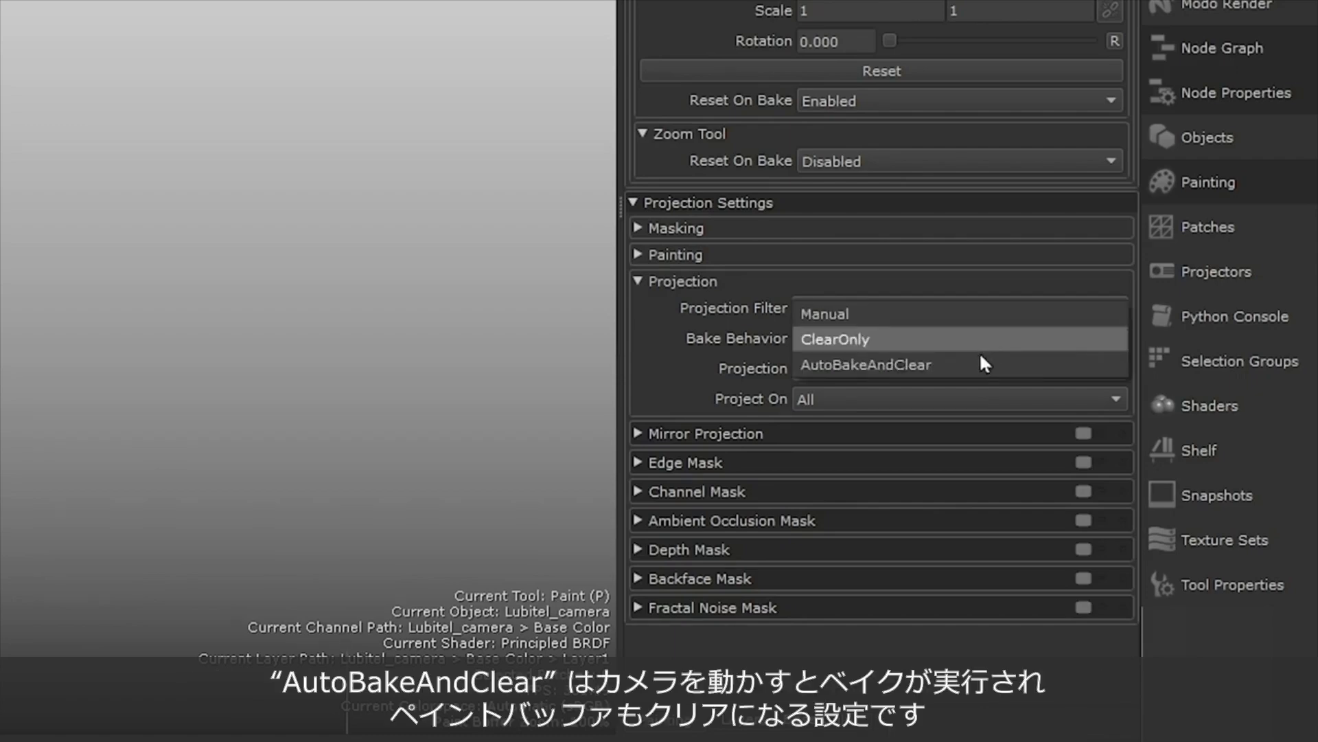
left_click(974, 364)
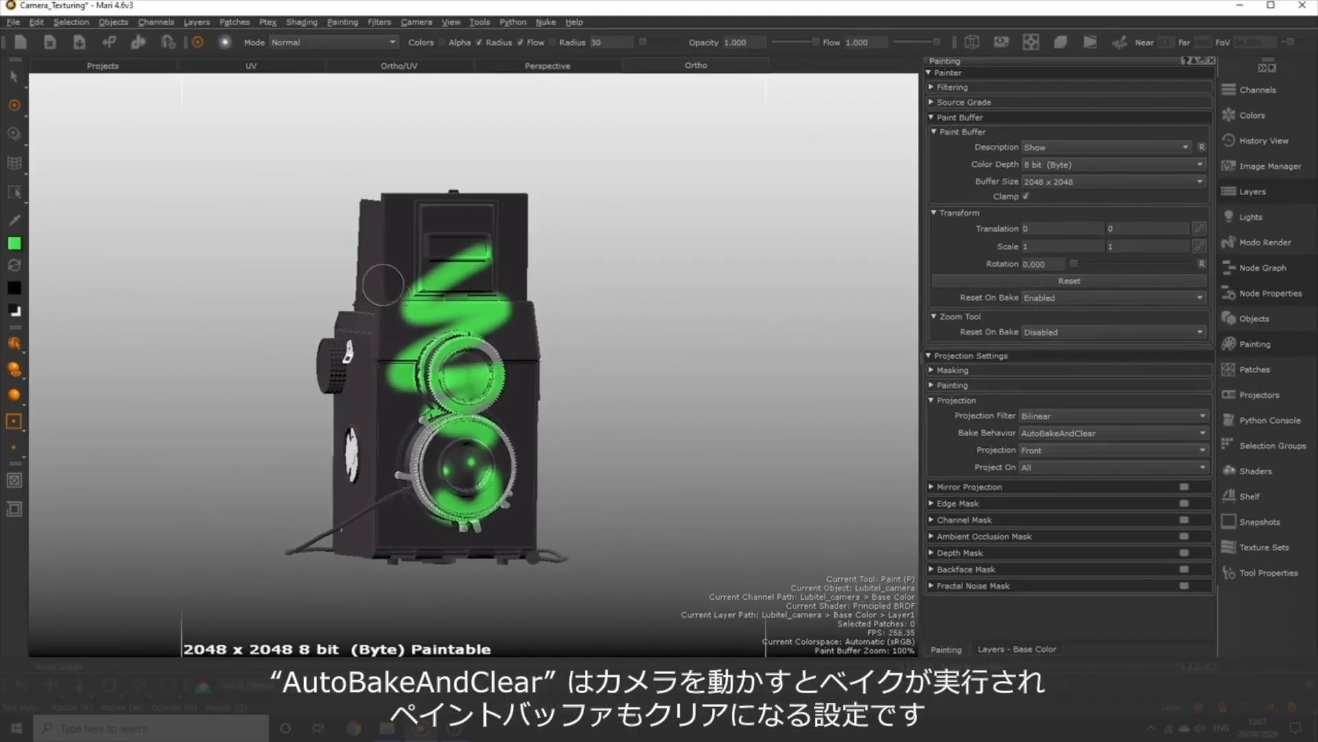
- Paint short green strokes on the camera's upper housing and side, orbiting after each one to bake it automatically
left_click_drag(382, 259, 393, 296)
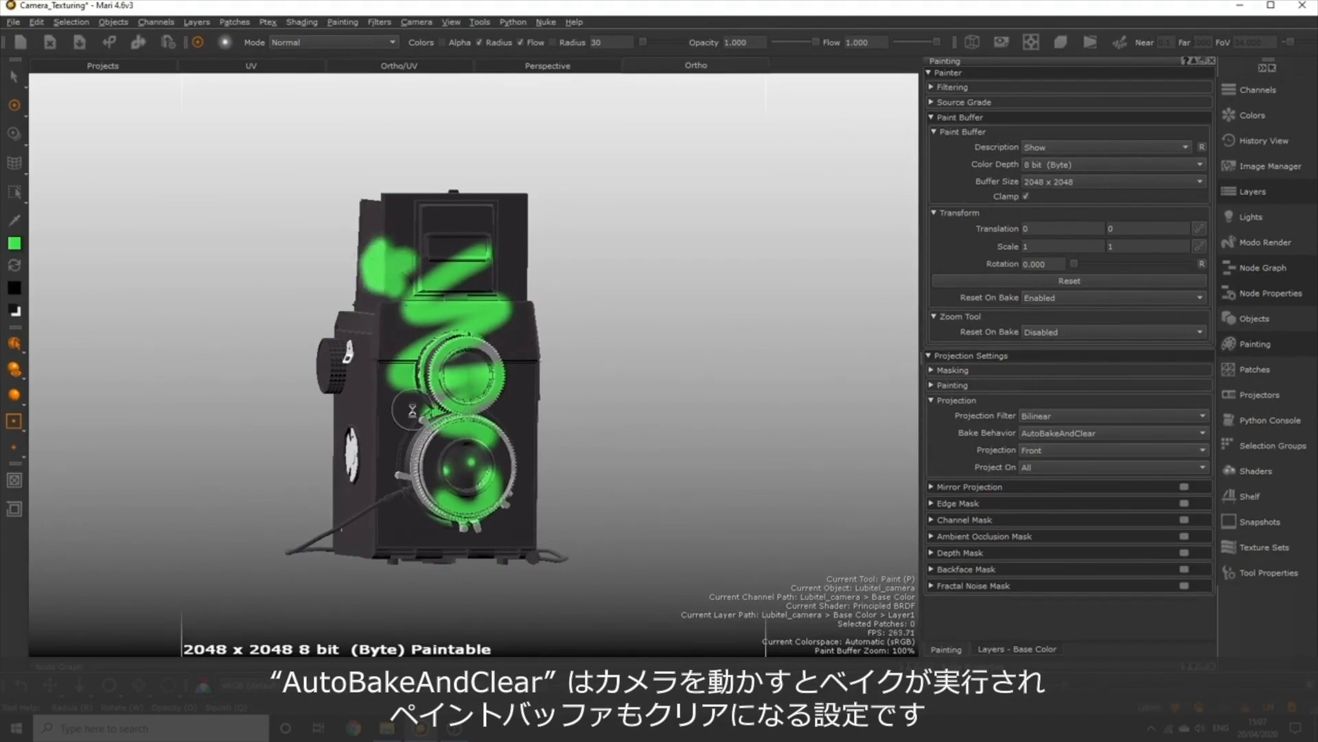
mouse_move(412, 410)
left_mouse_down("alt")
mouse_move(347, 405)
mouse_move(361, 448)
left_mouse_up("alt")
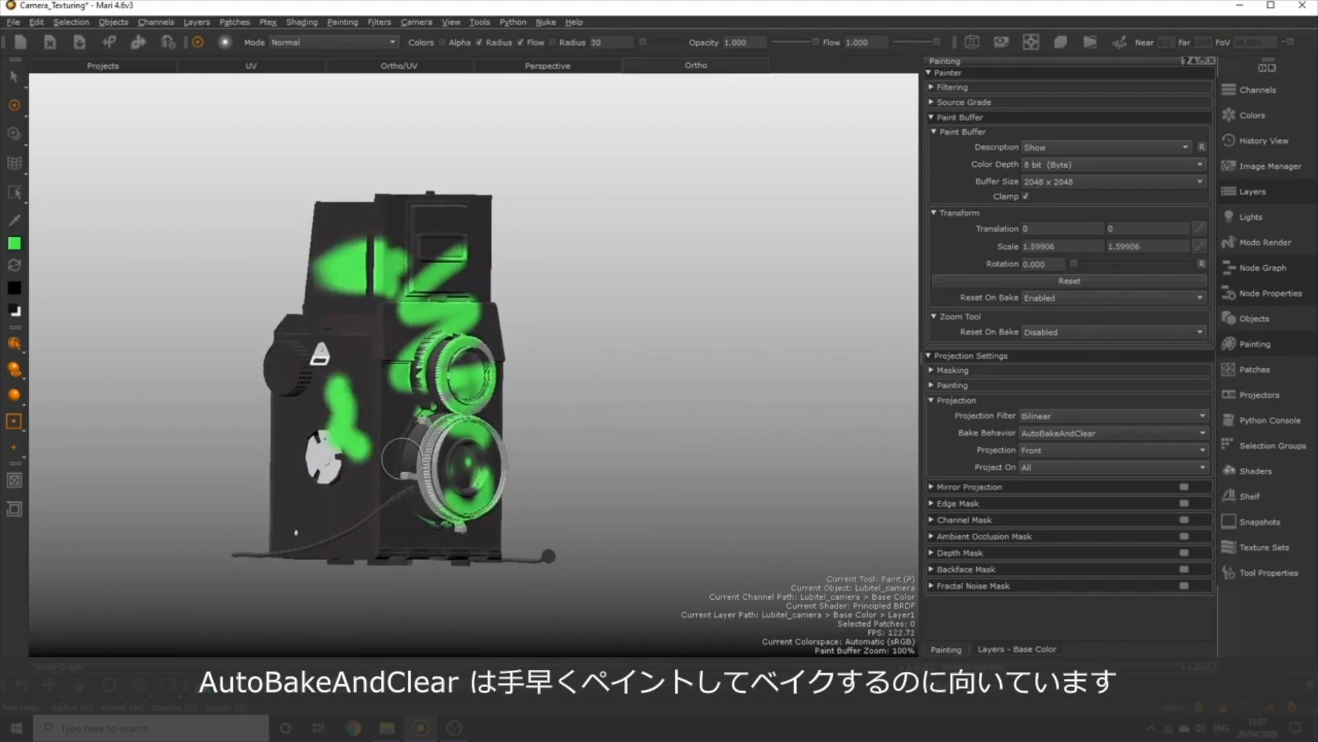
mouse_move(450, 465)
left_mouse_down("alt")
mouse_move(436, 468)
mouse_move(625, 456)
left_mouse_up("alt")
left_click_drag(346, 414, 371, 480)
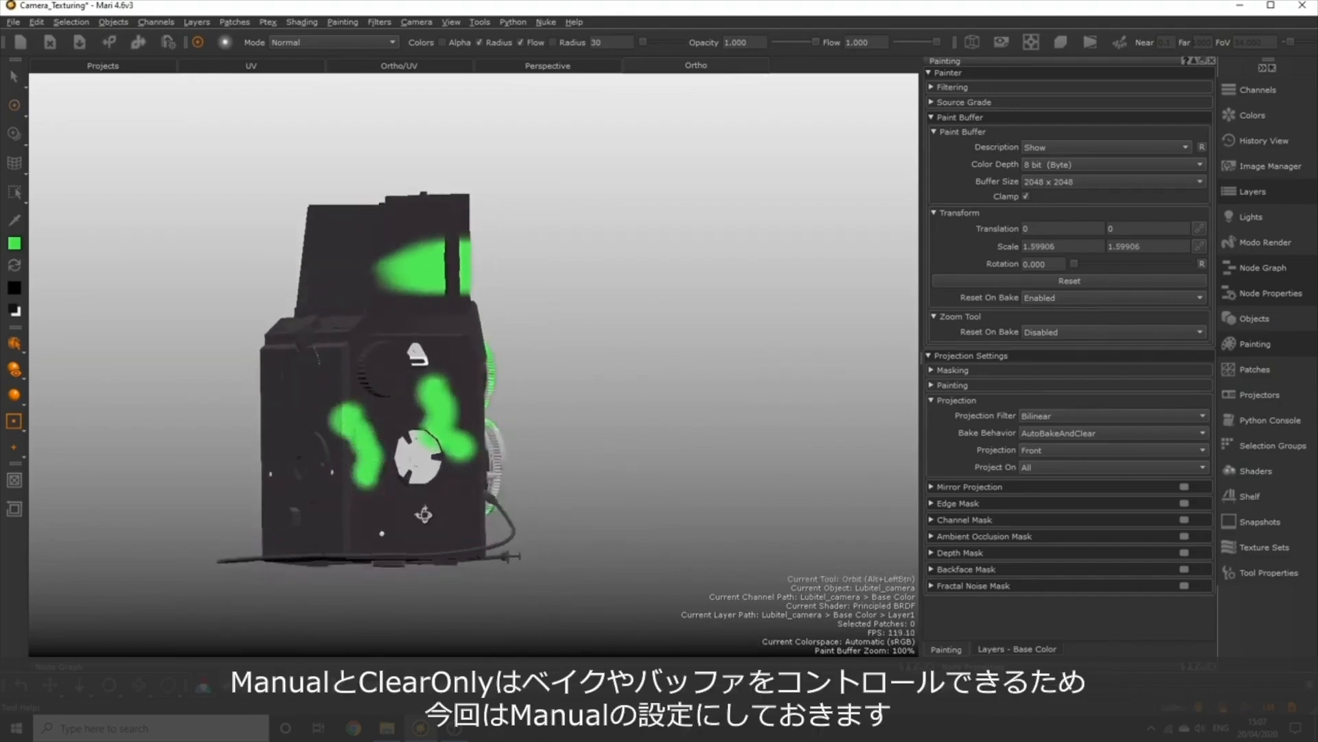
mouse_move(440, 514)
left_mouse_down("alt")
mouse_move(521, 511)
mouse_move(160, 501)
left_mouse_up("alt")
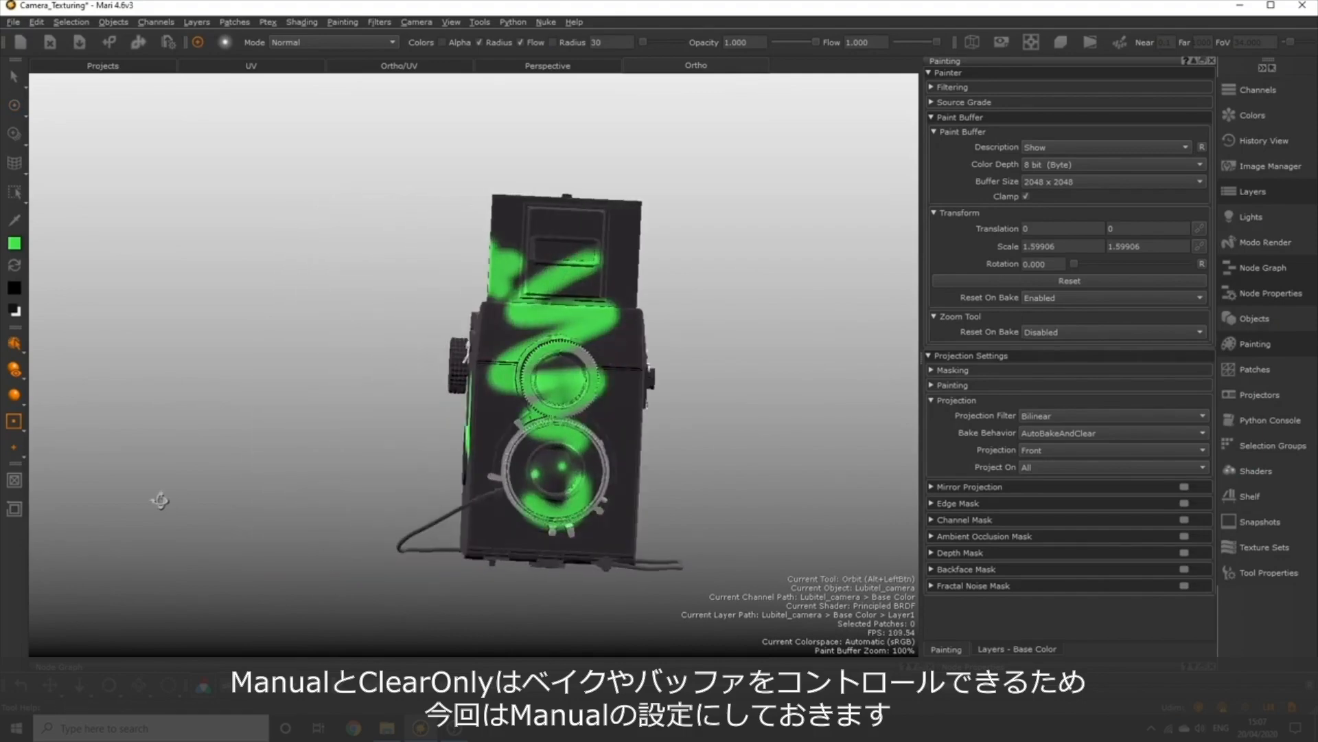
key("a")
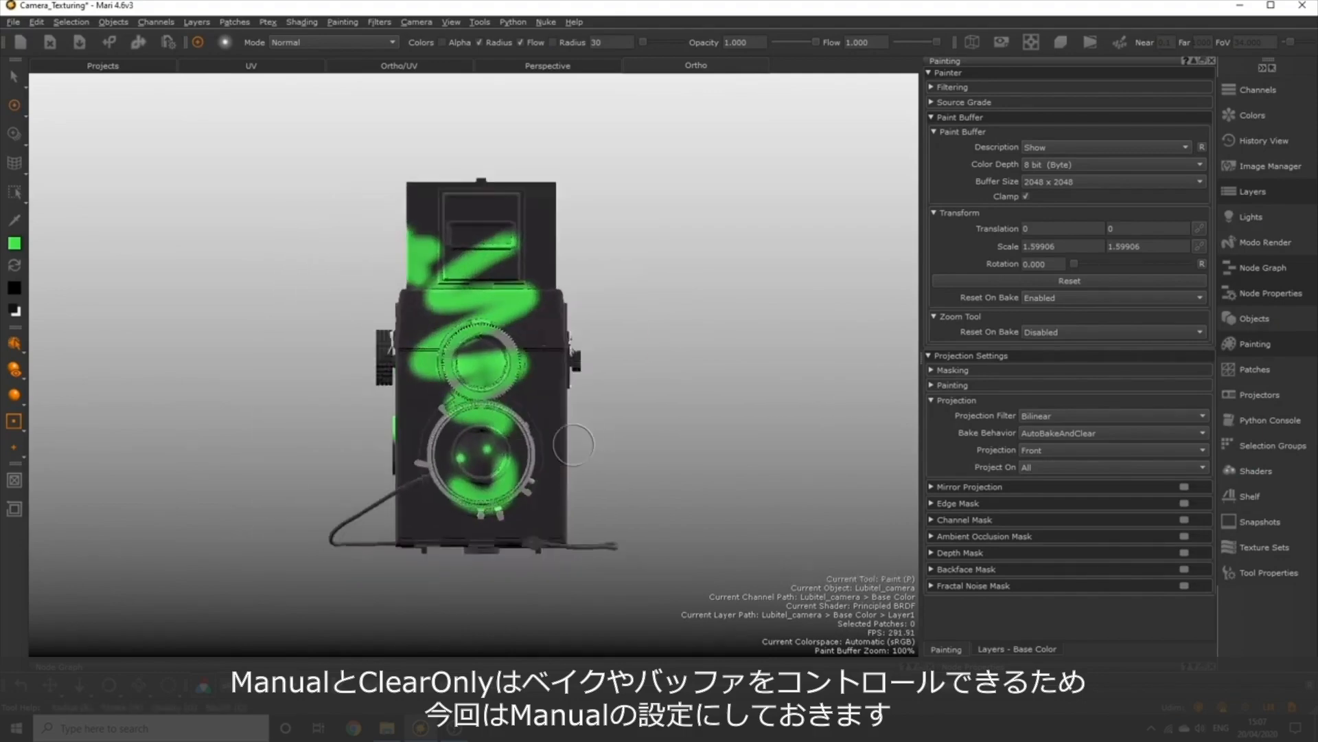
- Set the Bake Behavior to Manual and keep the Projection option on Front
left_click(1105, 432)
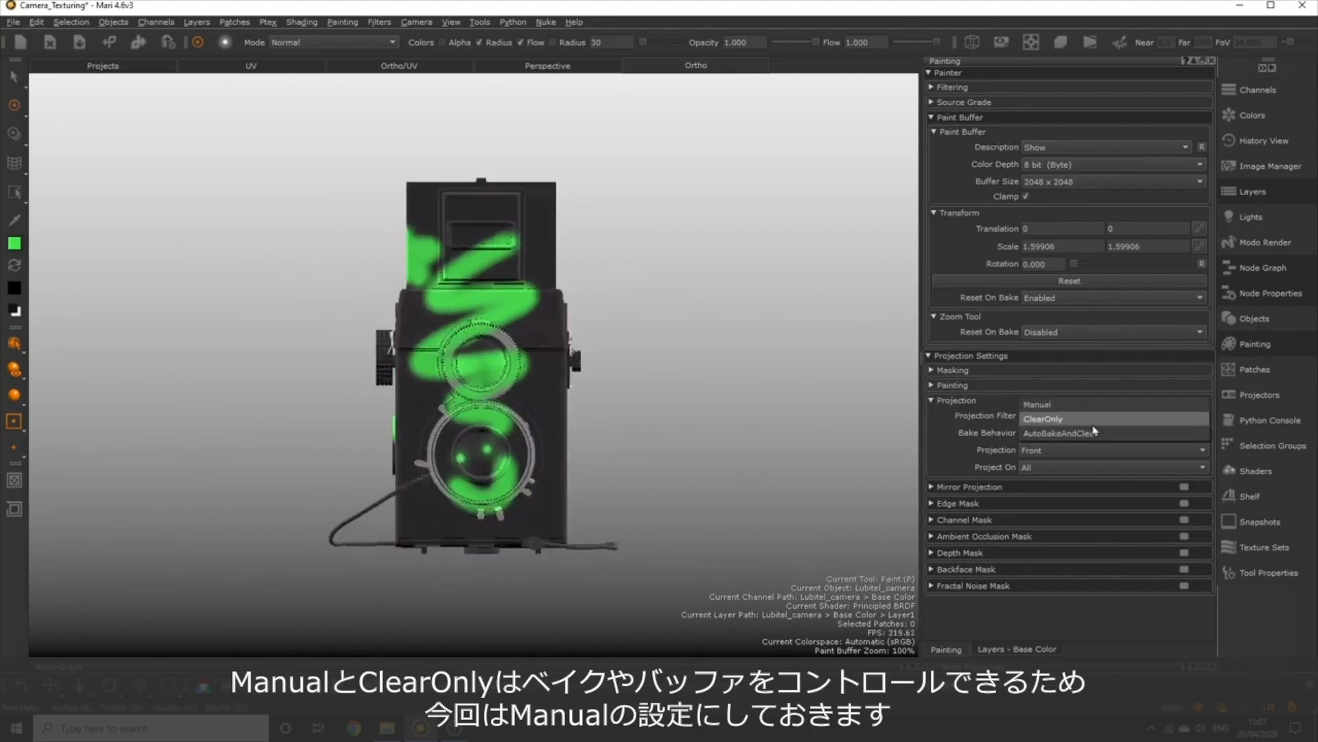
left_click(1095, 412)
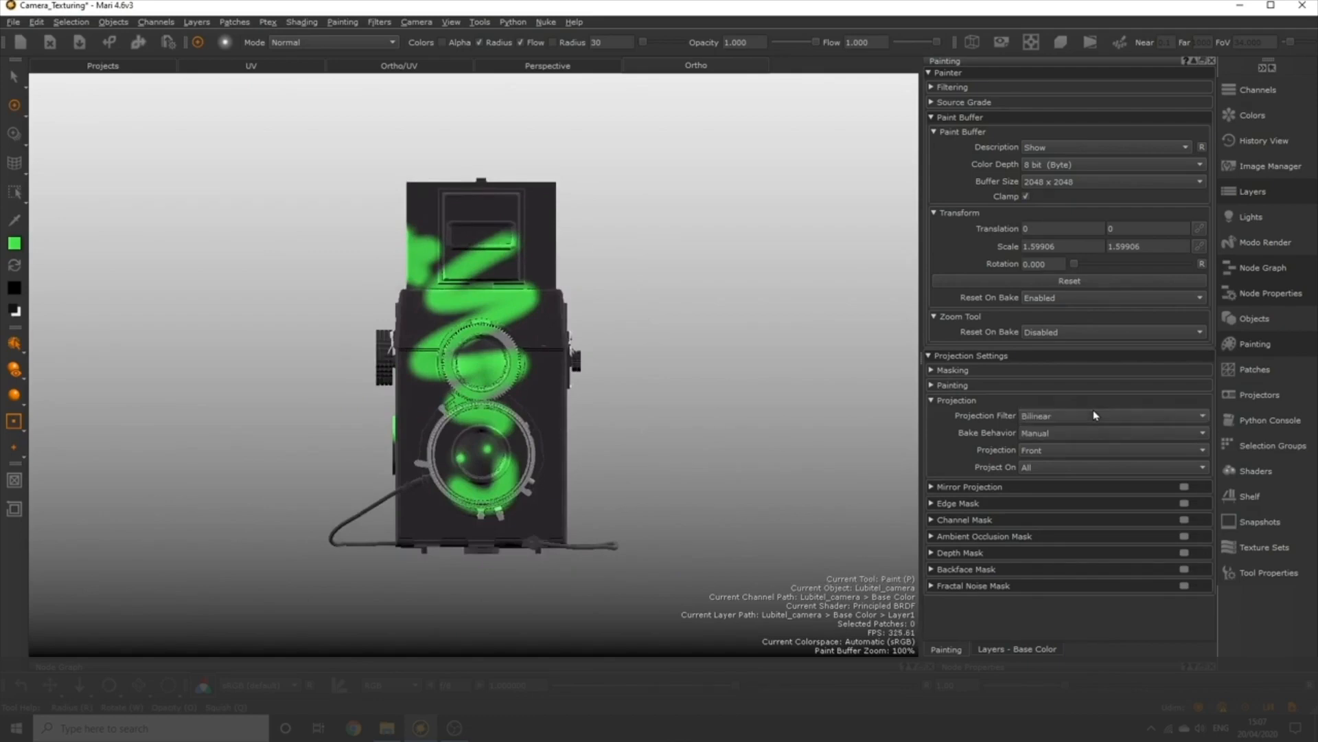
left_click(1067, 451)
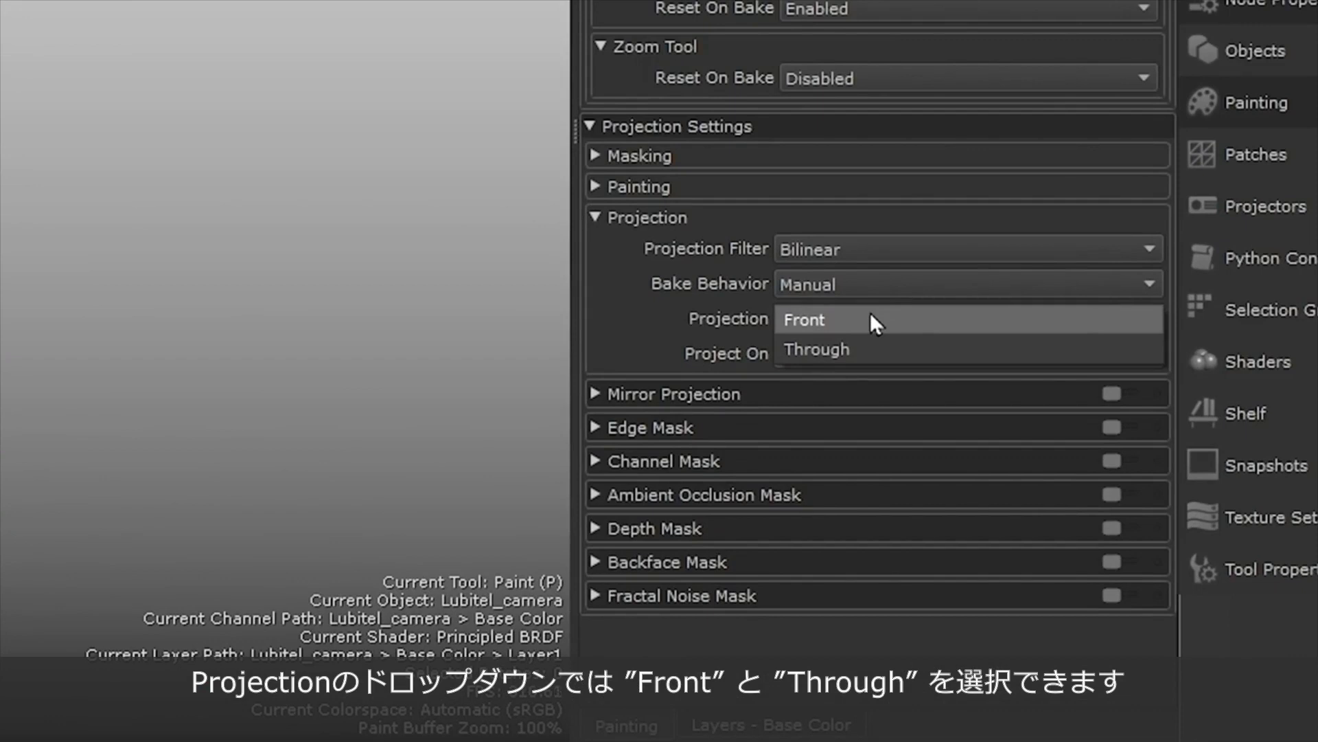
left_click(872, 324)
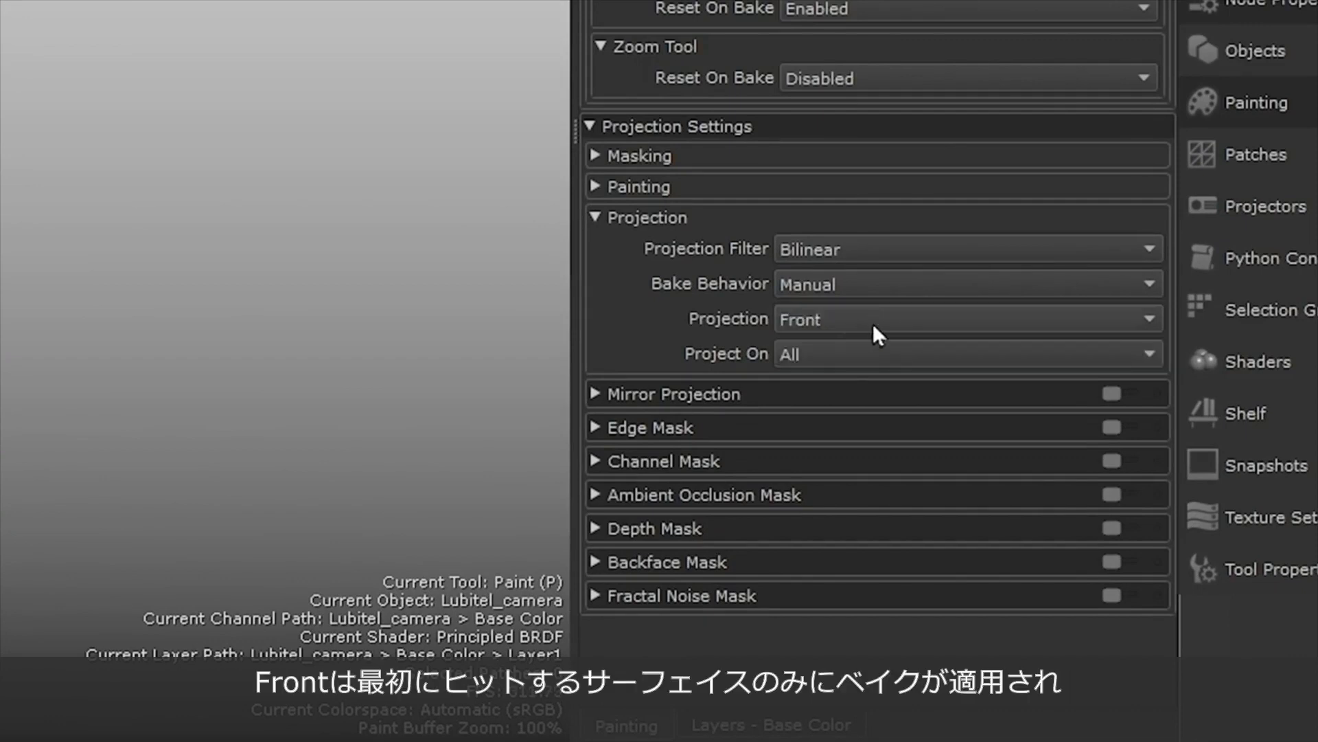
- Set the Projection to Through, bake a green dab beside the camera's lower lens, and inspect the camera's back
left_click(822, 324)
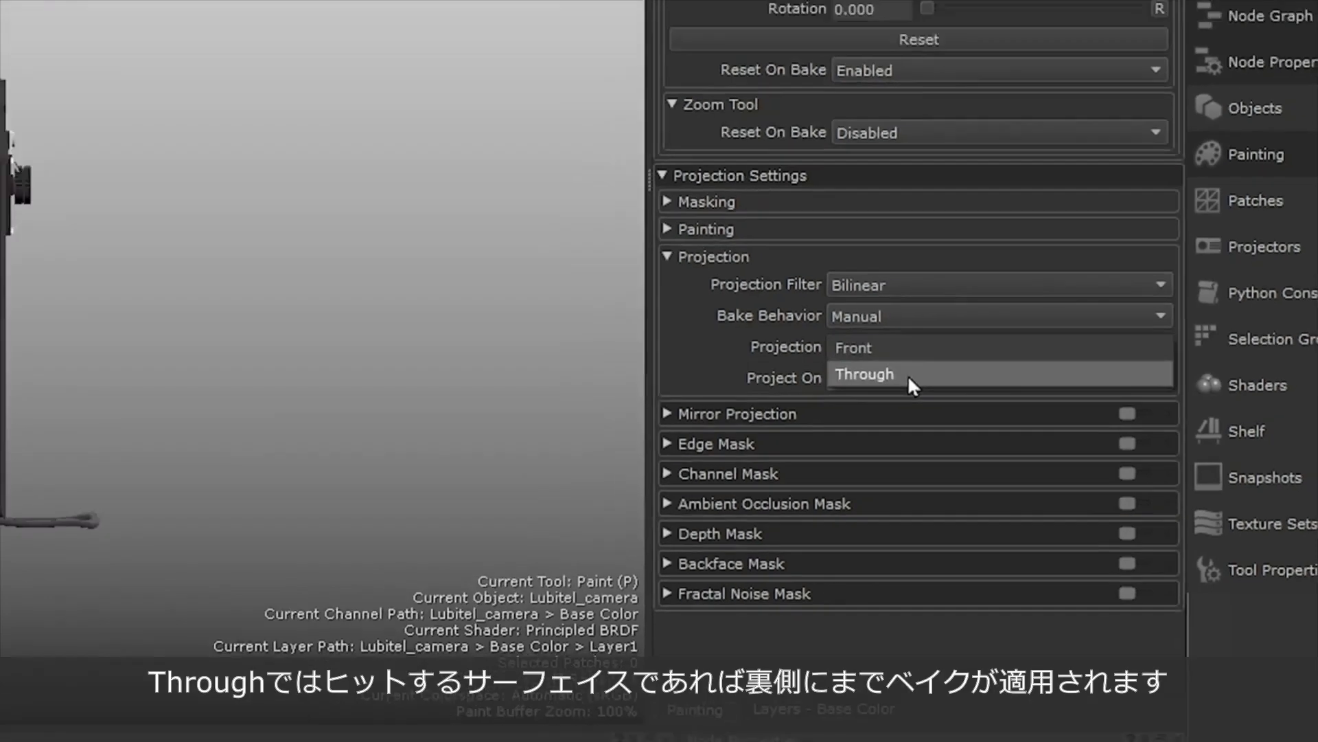
left_click(867, 350)
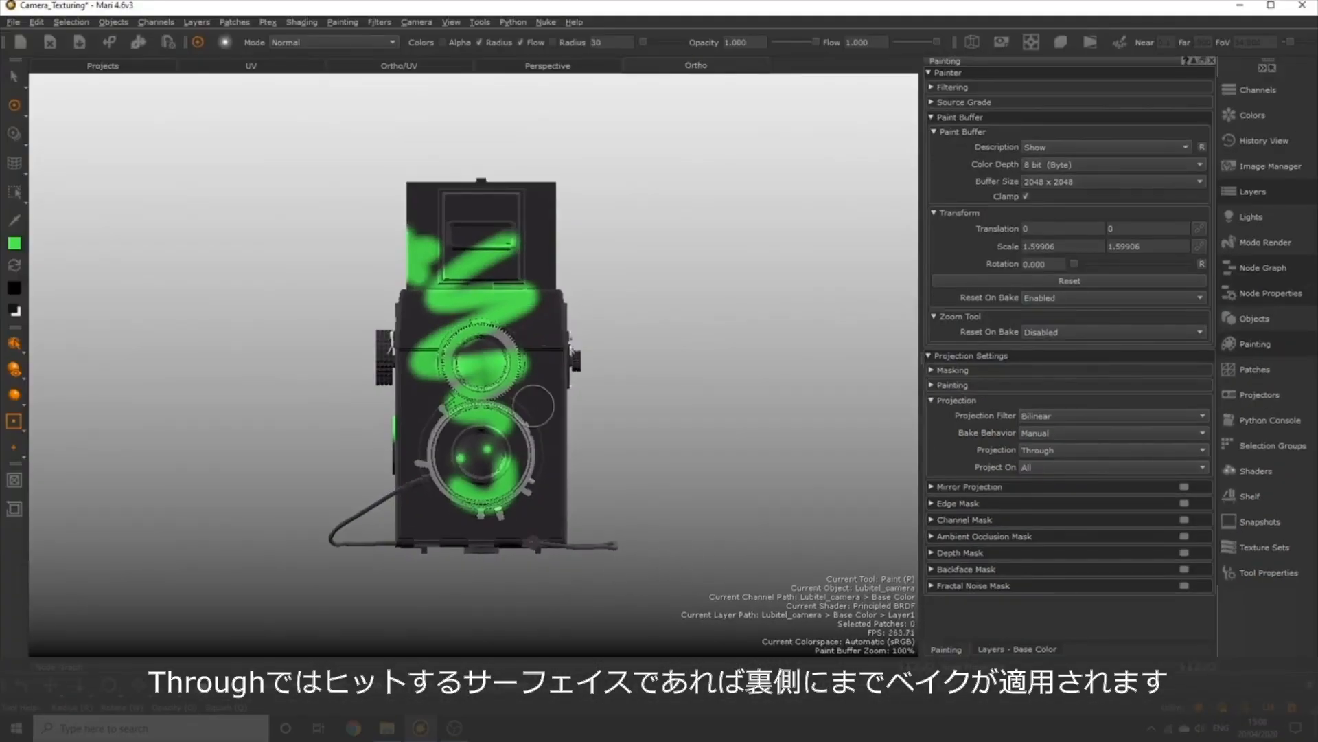
left_click_drag(533, 406, 542, 421)
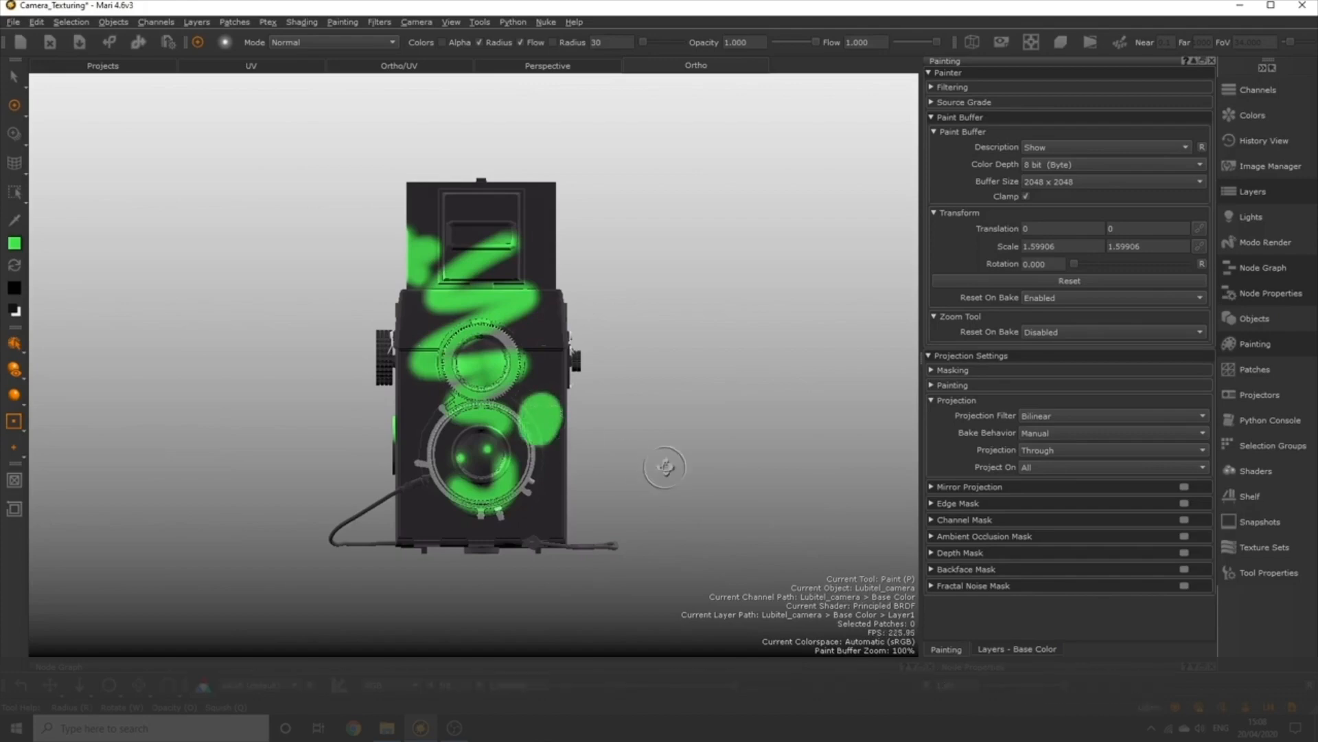
mouse_move(662, 462)
left_mouse_down("alt")
mouse_move(655, 524)
mouse_move(309, 462)
mouse_move(227, 462)
left_mouse_up("alt")
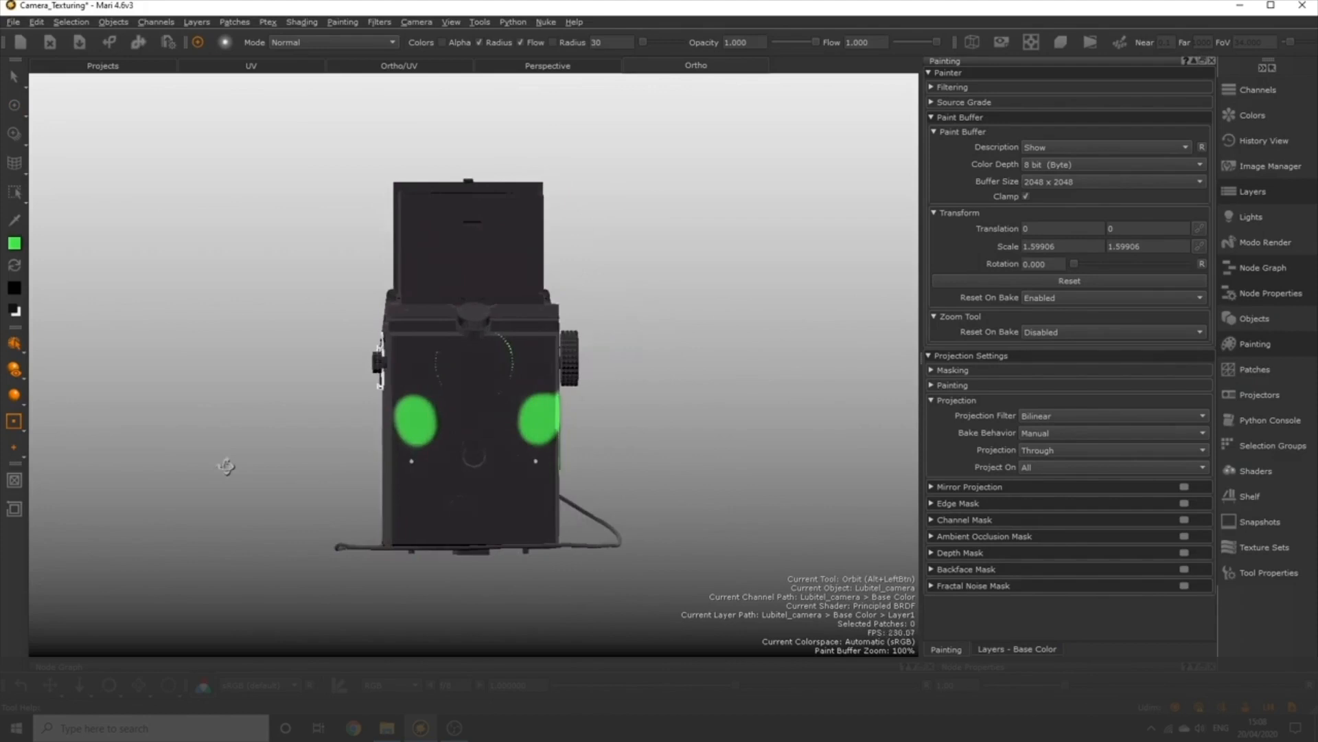
left_click_drag(316, 491, 896, 447, "alt")
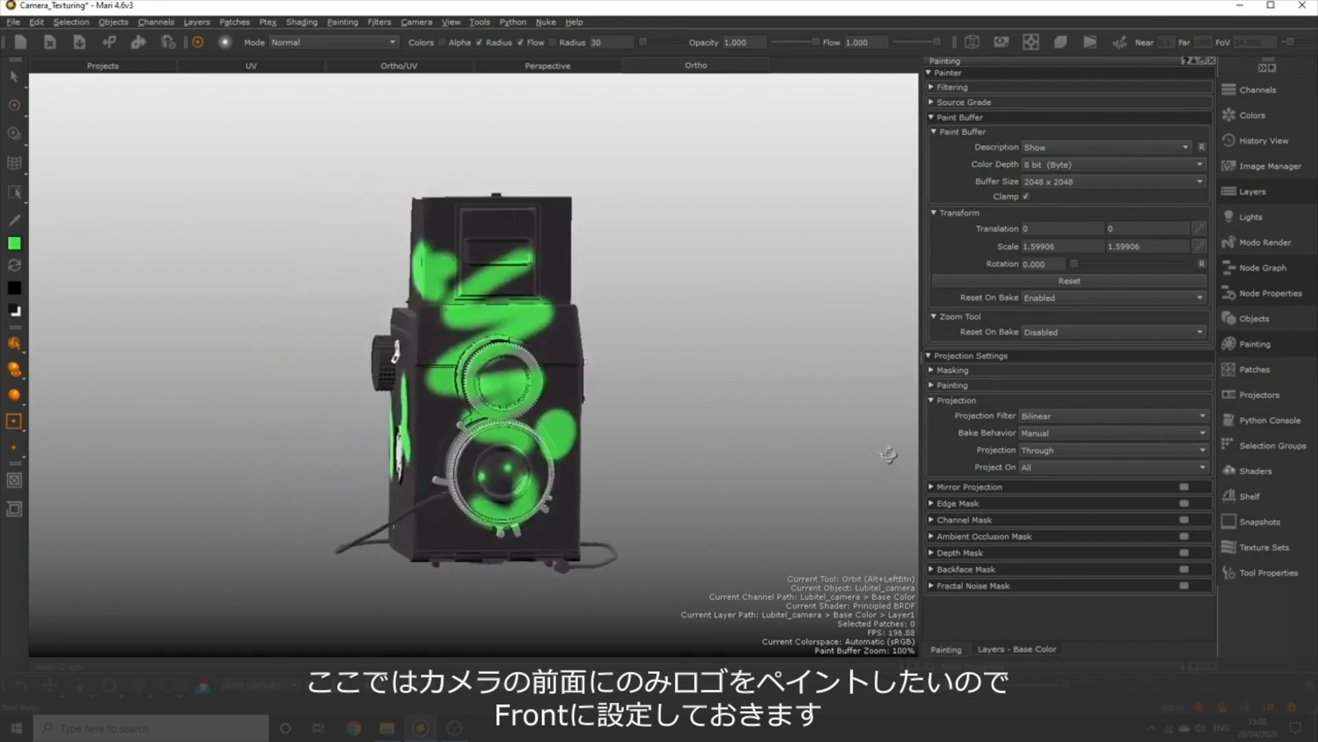
- Set the Projection to Front, and toggle it to Through and back to Front
left_click(1083, 449)
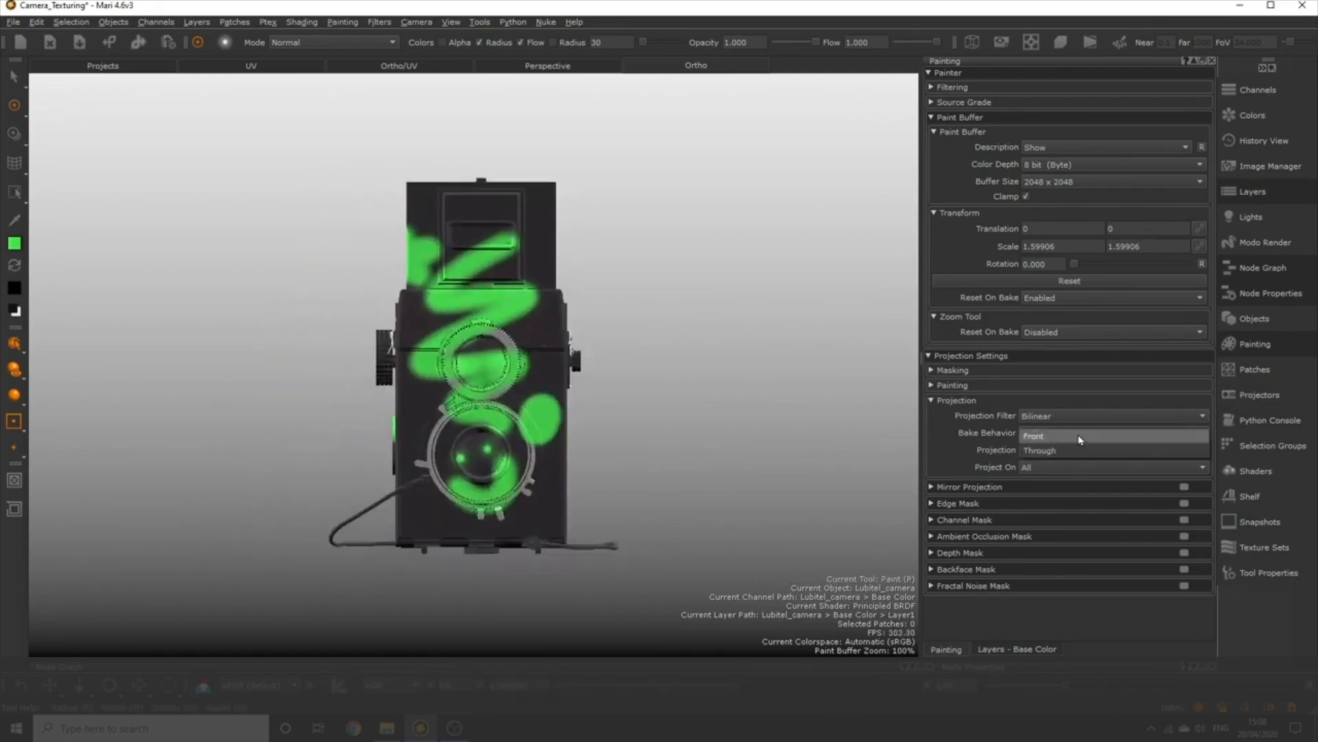
left_click(1077, 437)
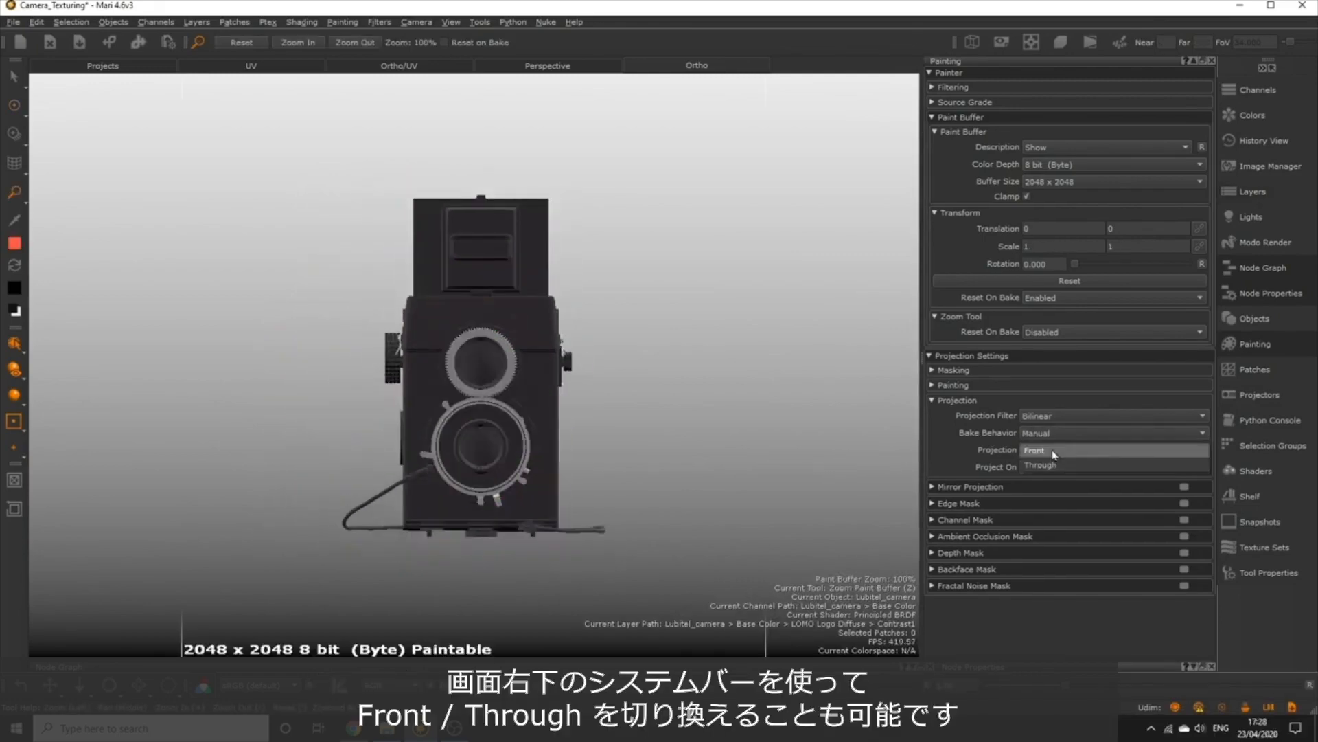
left_click(1053, 452)
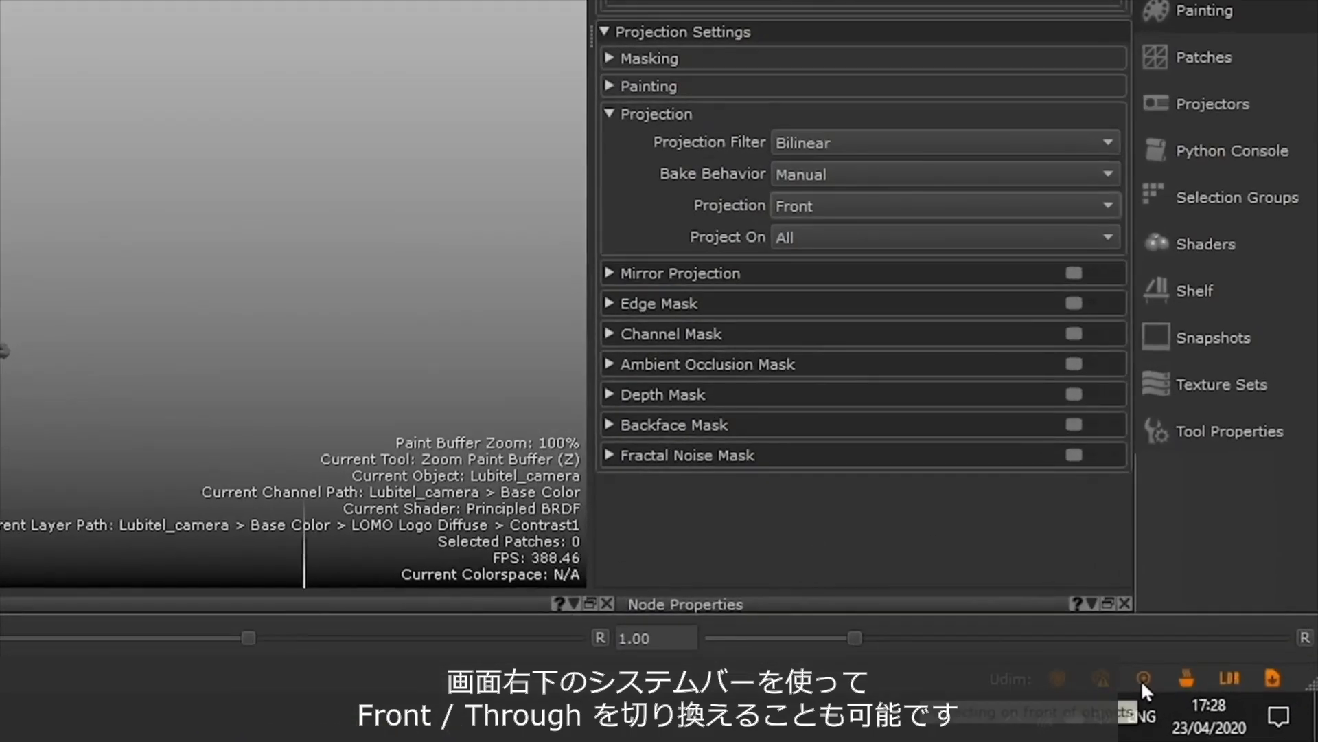
left_click(1141, 680)
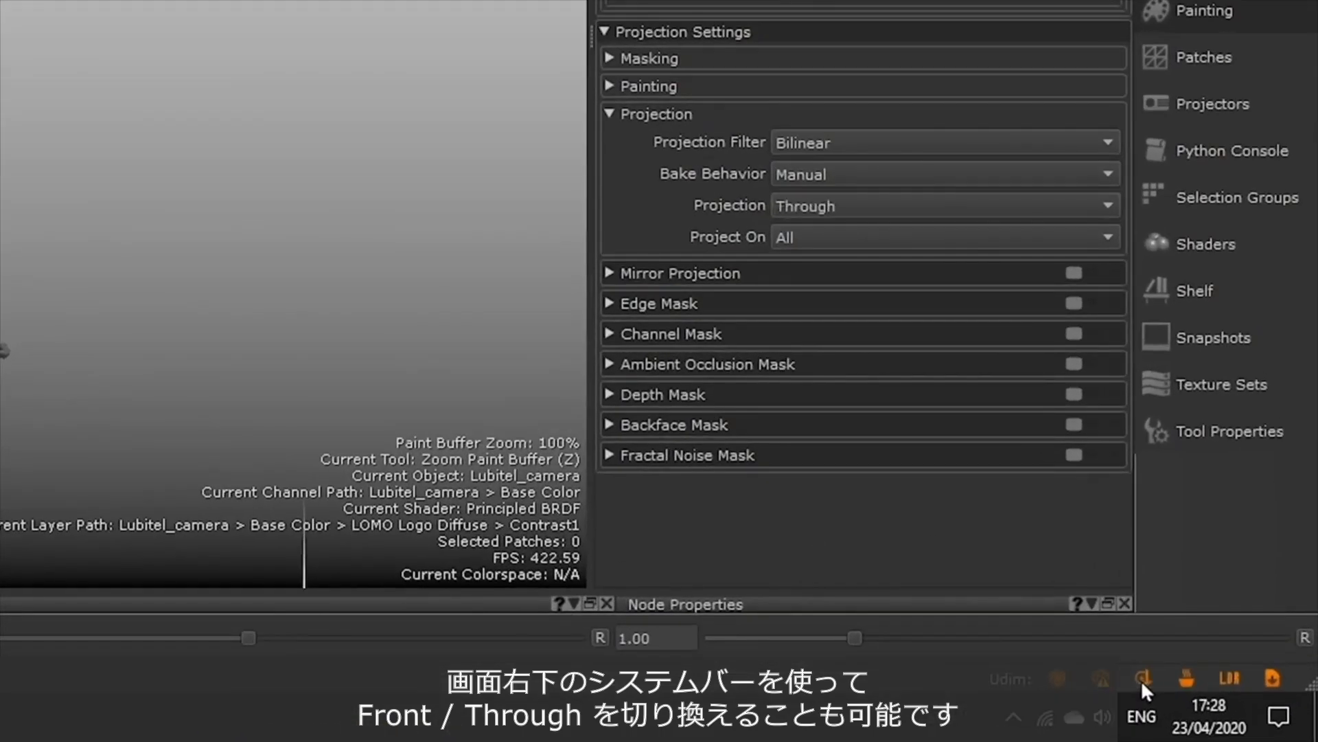
left_click(1141, 680)
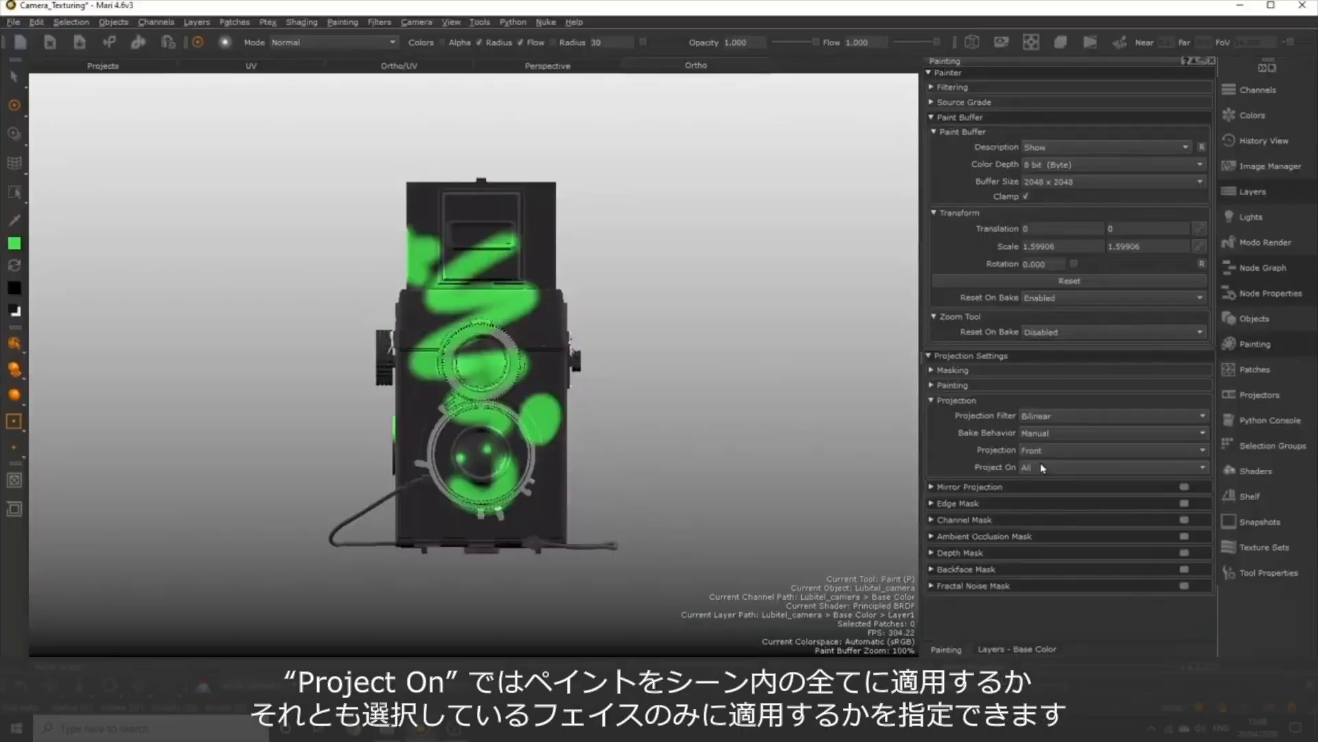
- Set Project On to SelectedOnly, select the LOMOSticker_grp selection group, and return to the painting settings
left_click(923, 237)
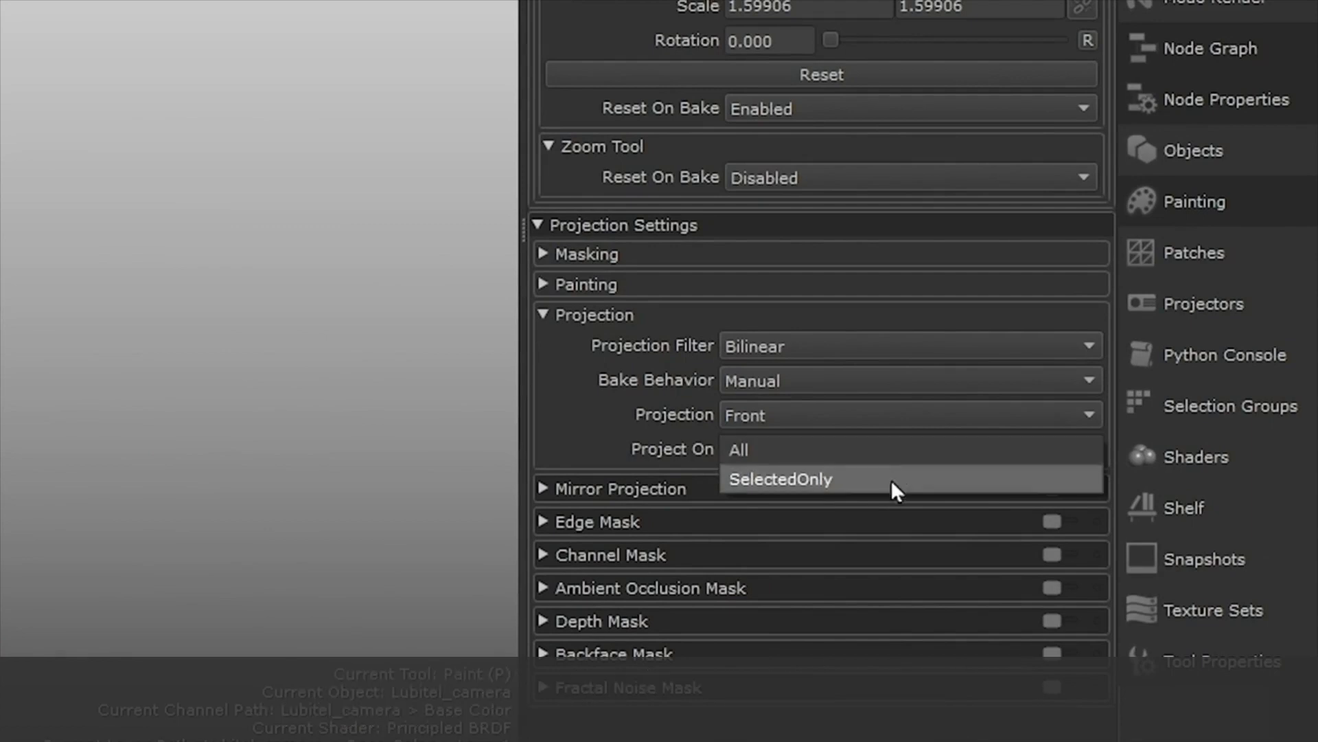
left_click(891, 480)
left_click(1248, 404)
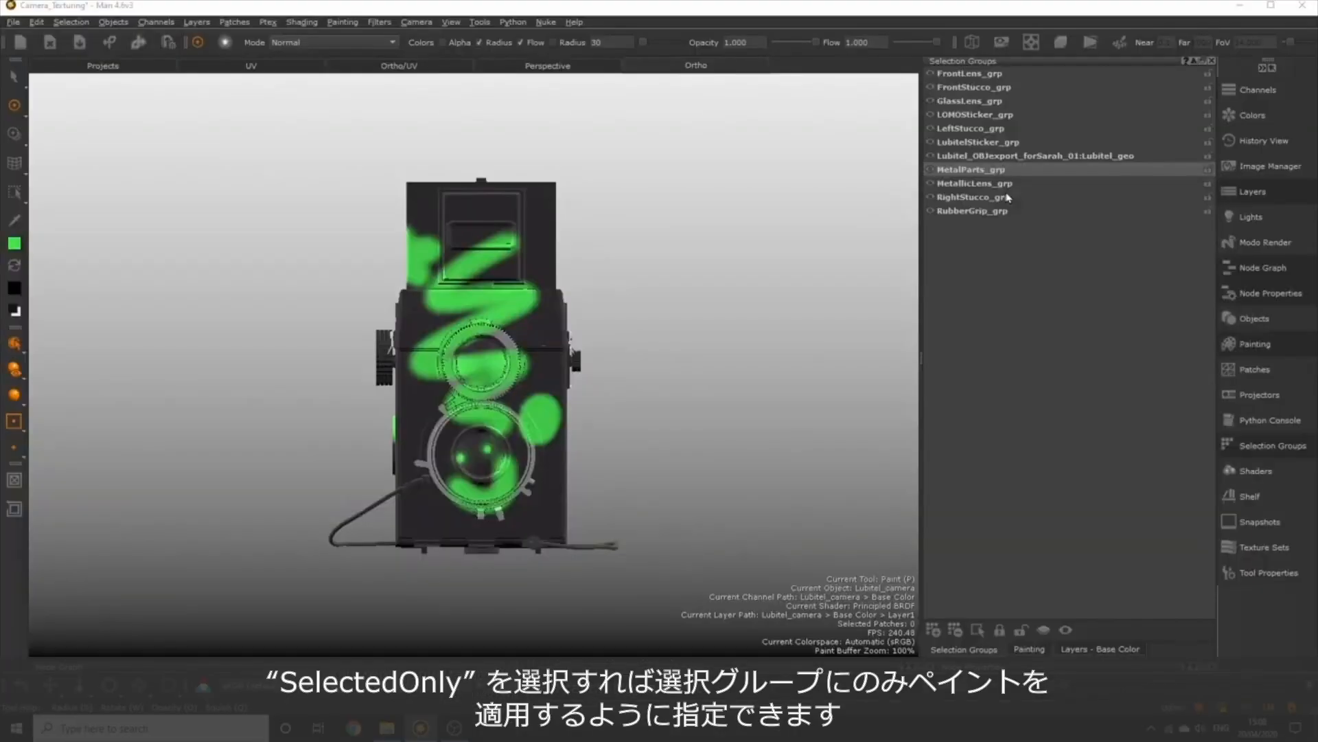
left_click(973, 114)
left_click(1028, 649)
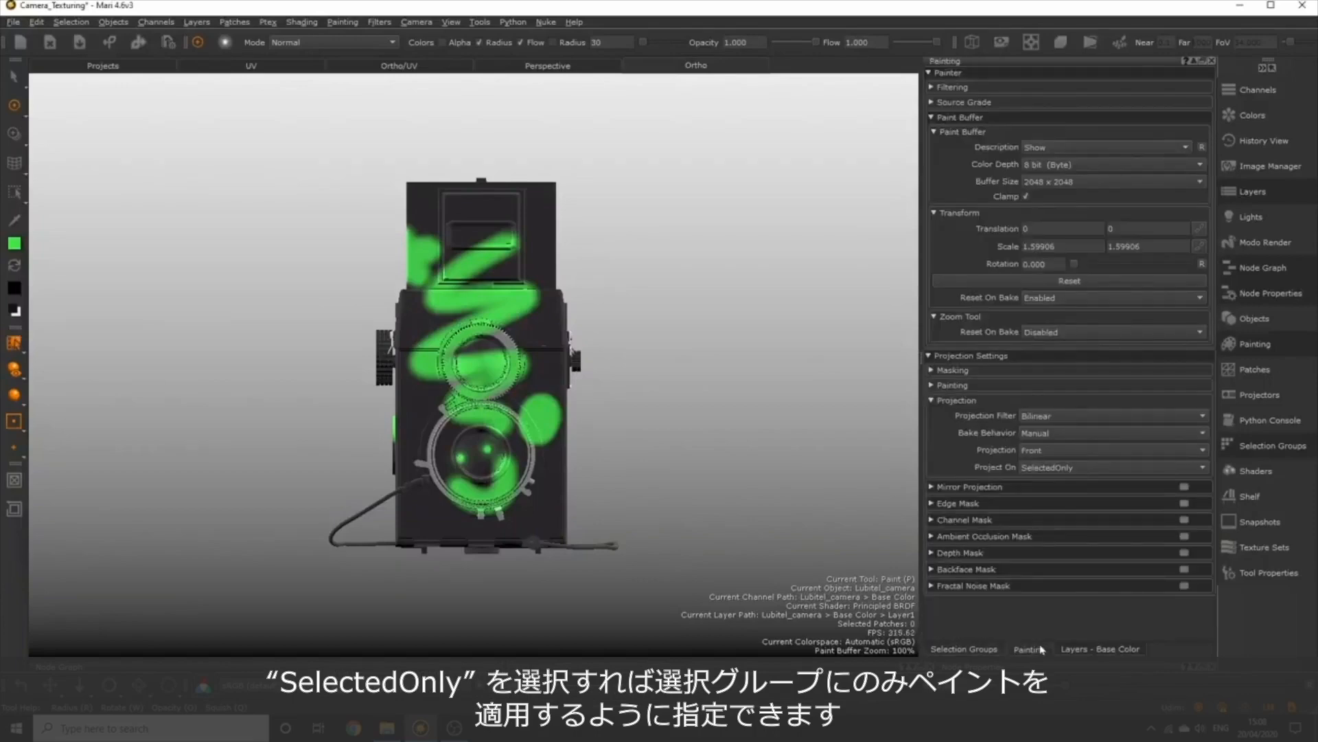
- Set Project On back to All in the projection settings
left_click(1054, 472)
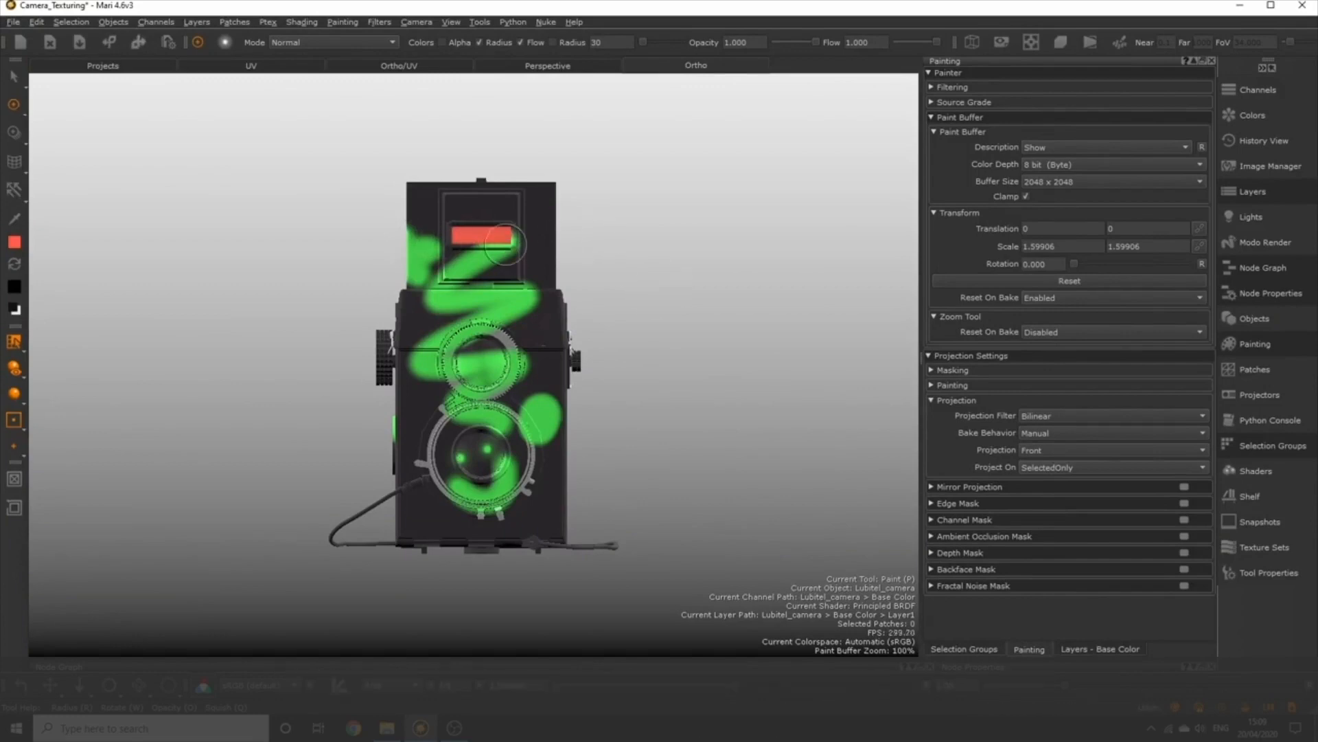
left_click(1085, 467)
left_click(1082, 458)
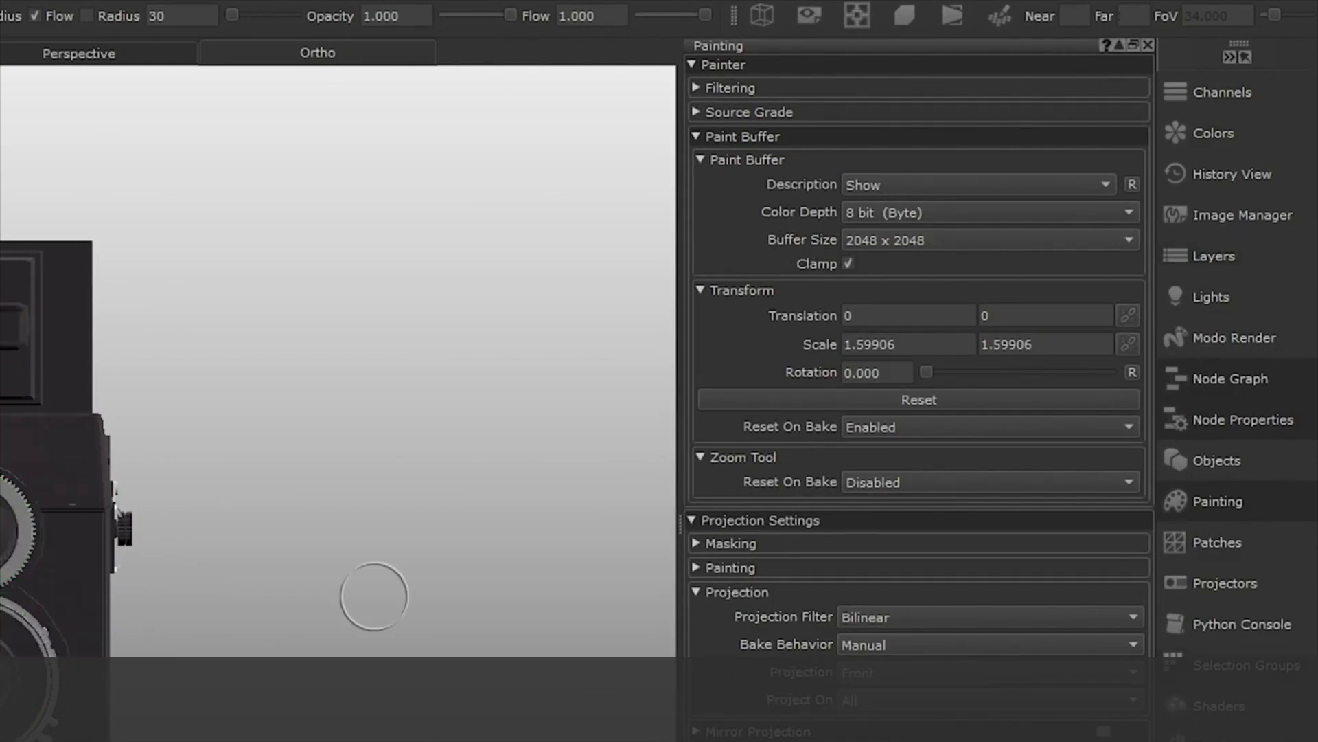
- Keep the paint buffer's Buffer Size at 2048 x 2048 and set both Scale values to 1
left_click(980, 240)
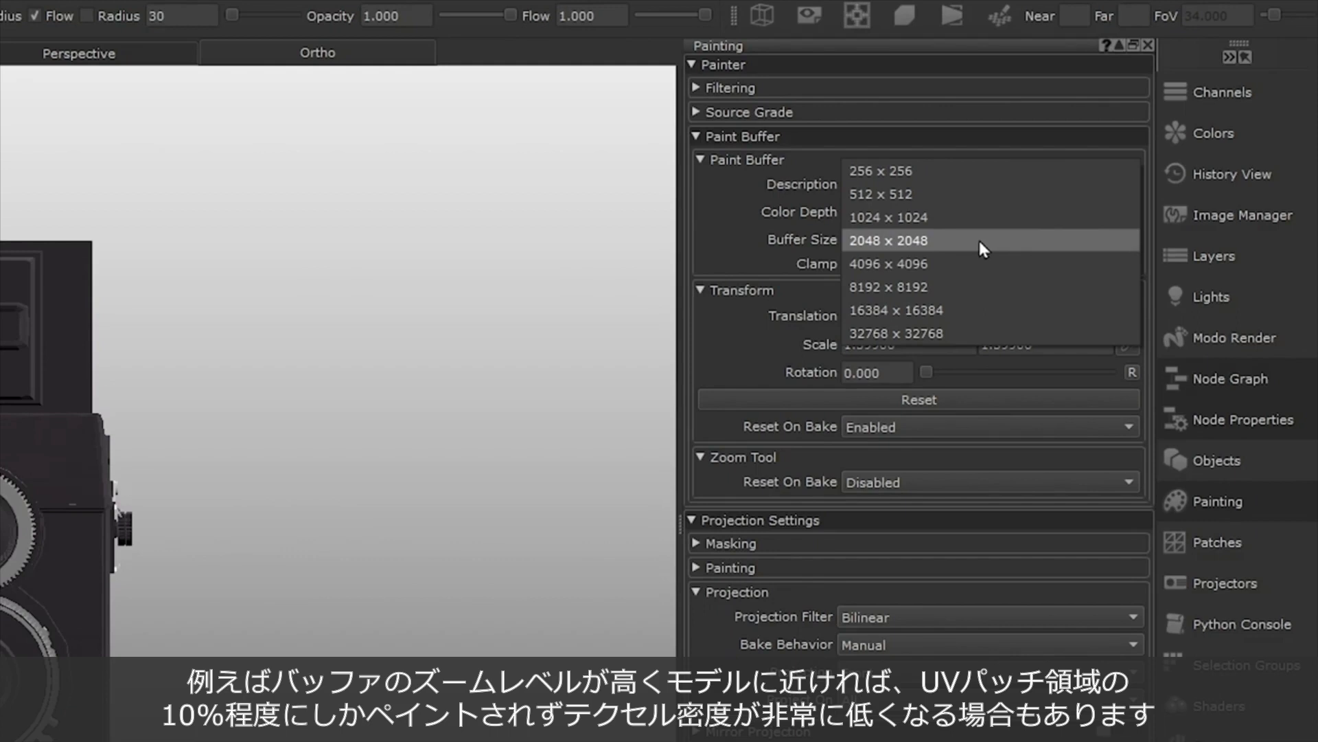
left_click(979, 241)
double_click(911, 344)
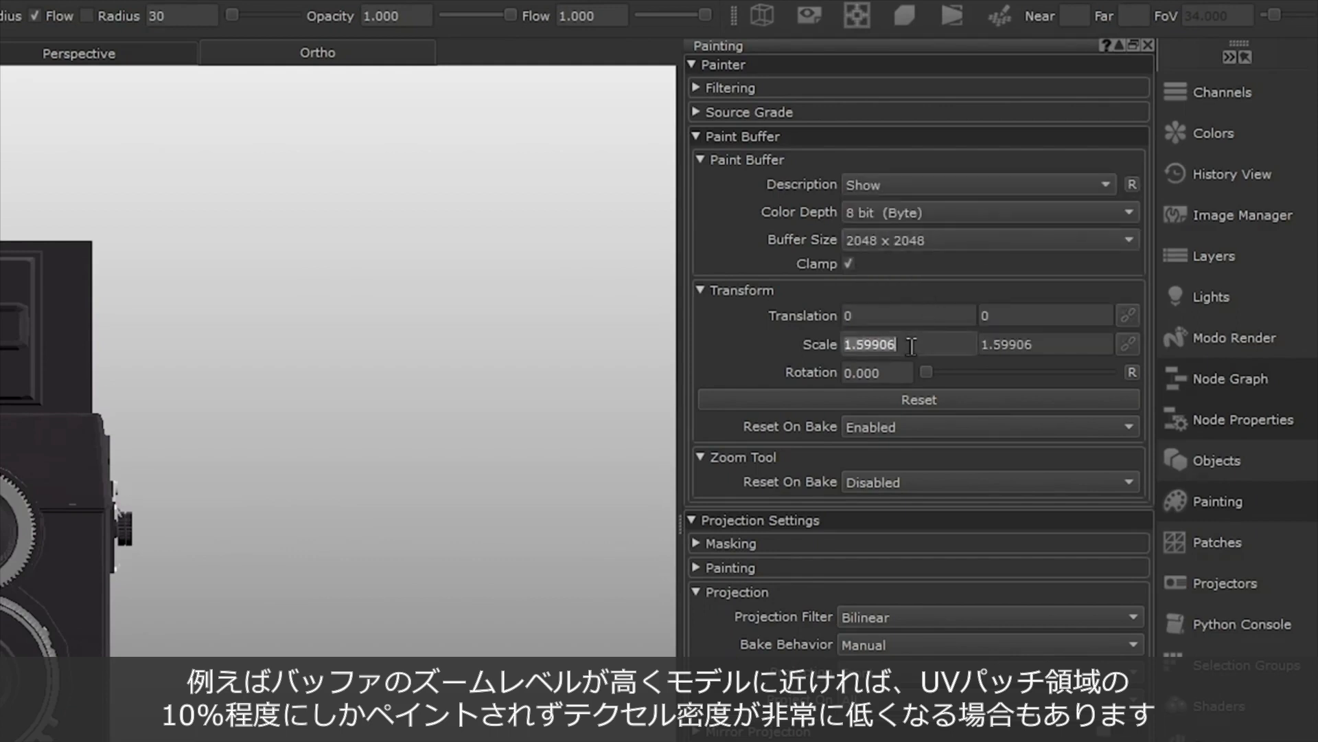
type("1")
double_click(1071, 352)
type("1")
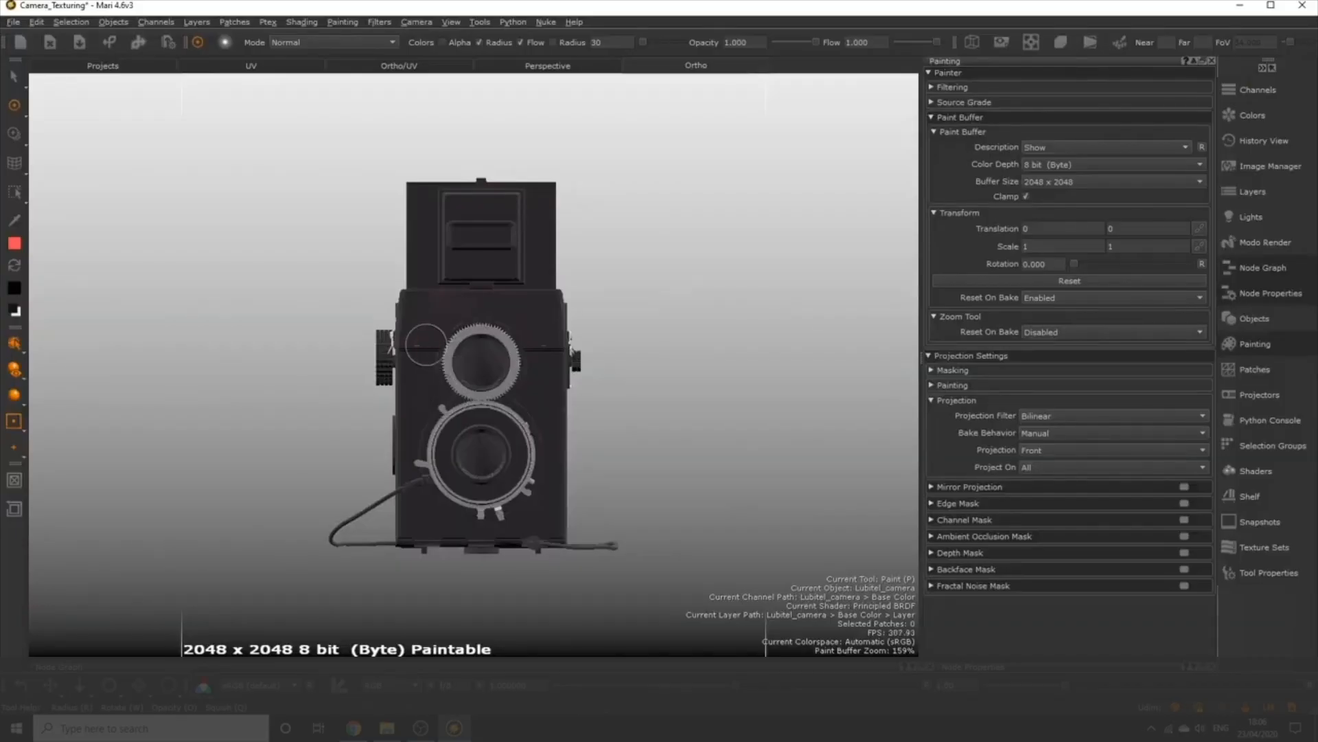
- Paint a wavy red stroke across the camera body above the upper lens and examine its pixel density at different zoom levels
mouse_move(421, 346)
left_mouse_down()
mouse_move(446, 299)
mouse_move(546, 322)
mouse_move(550, 343)
left_mouse_up()
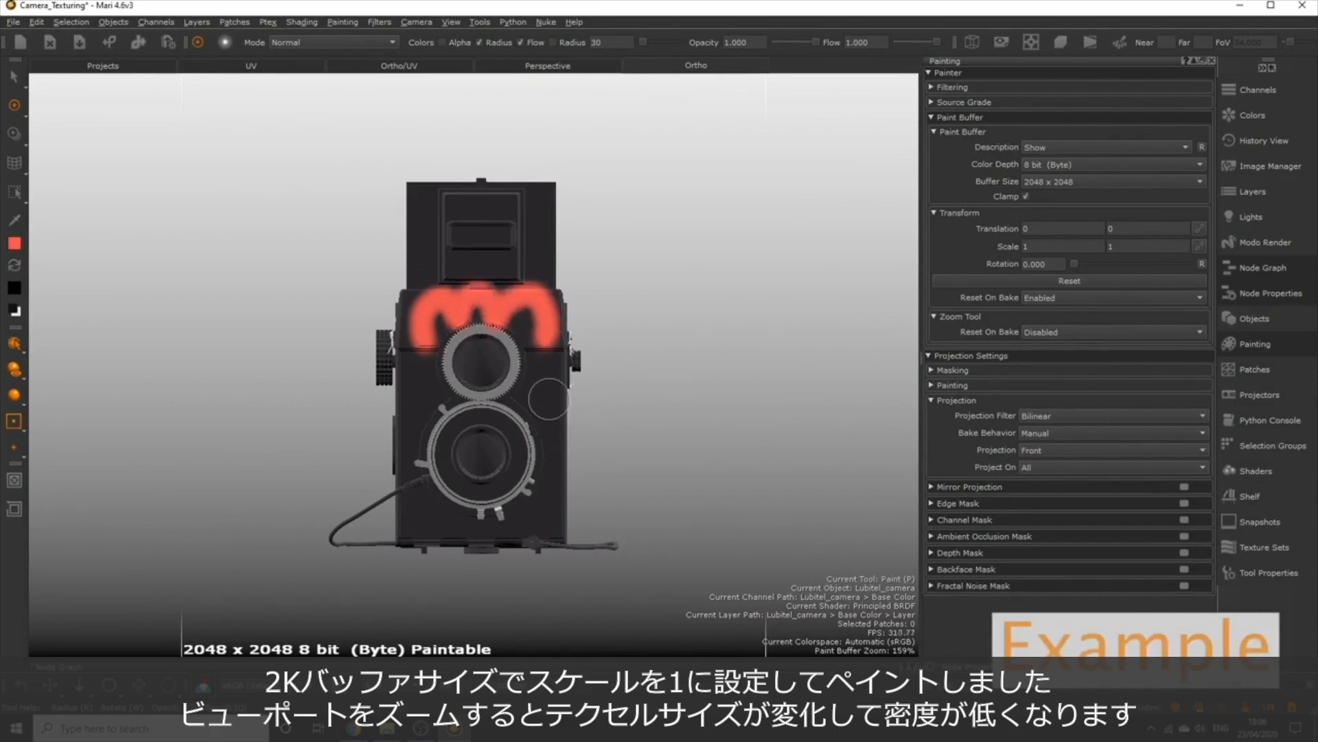
scroll(550, 412, "up", 4)
scroll(549, 399, "up", 8)
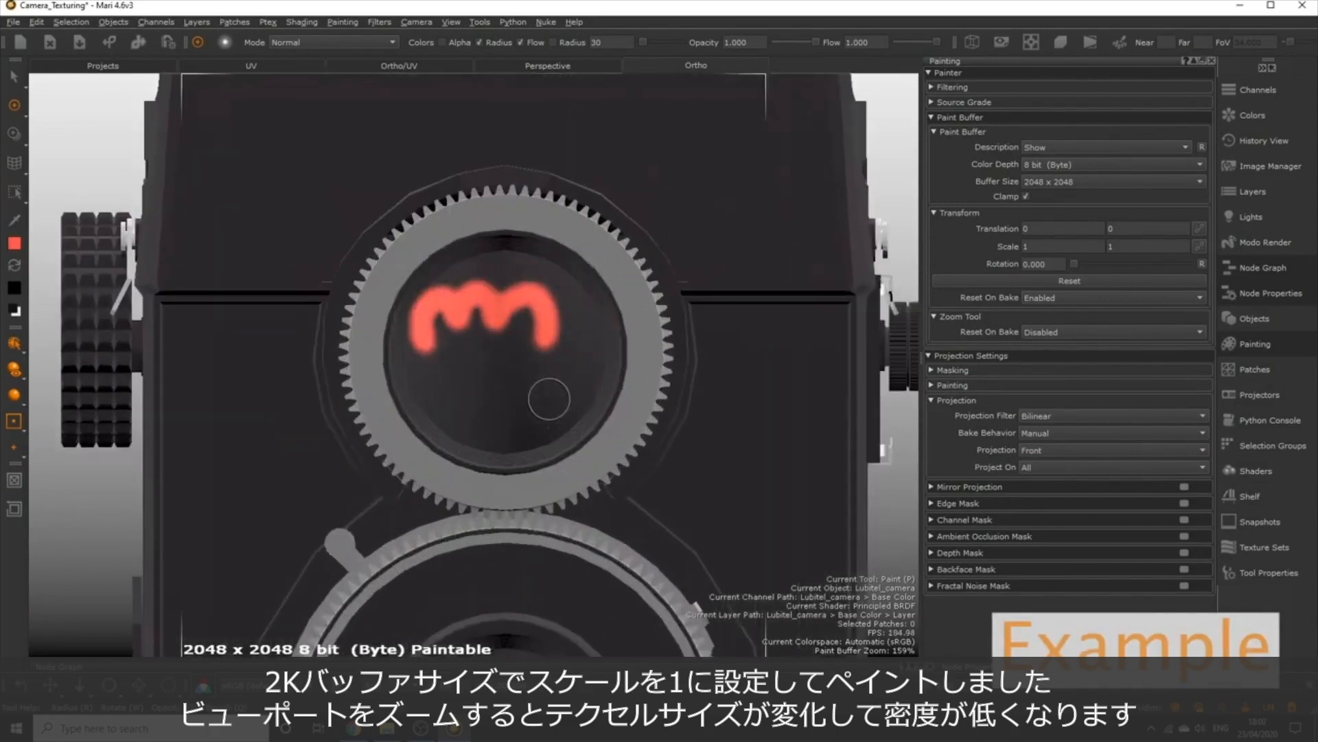
scroll(549, 399, "up", 8)
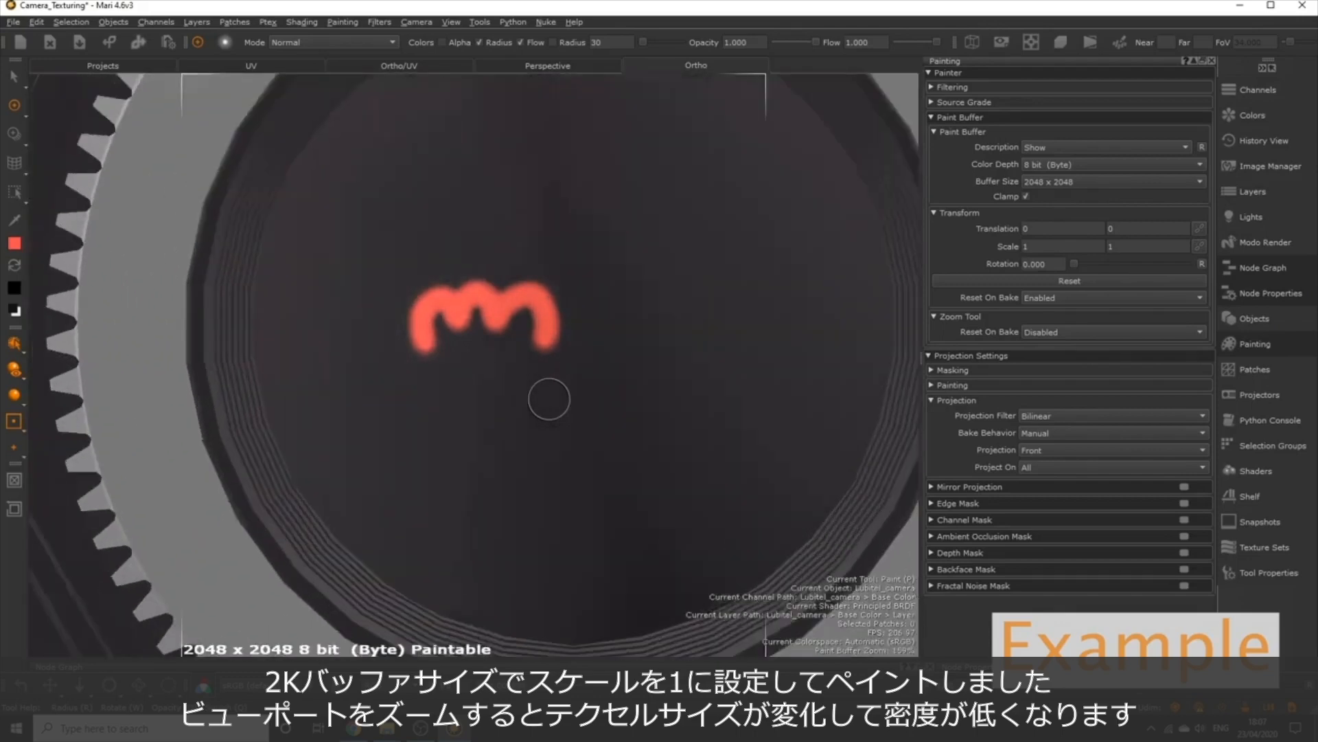
scroll(550, 399, "up", 8)
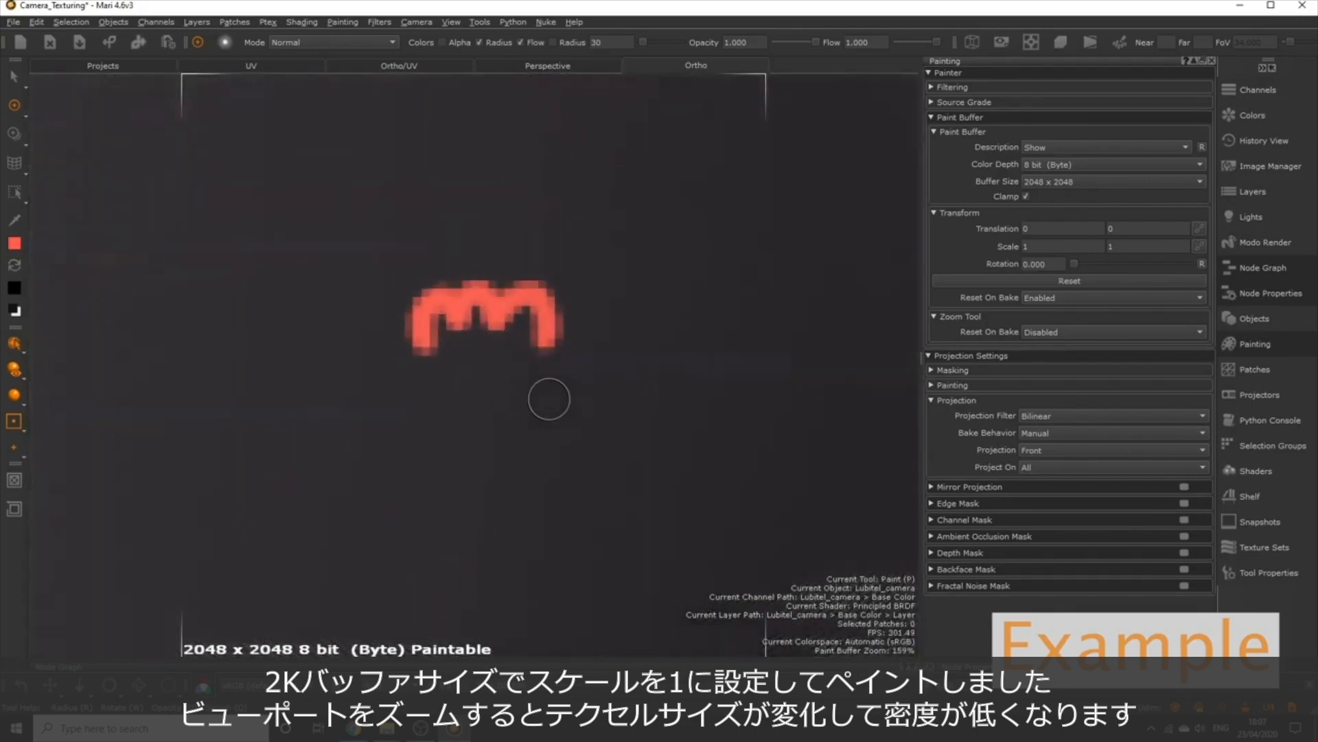
scroll(550, 399, "up", 4)
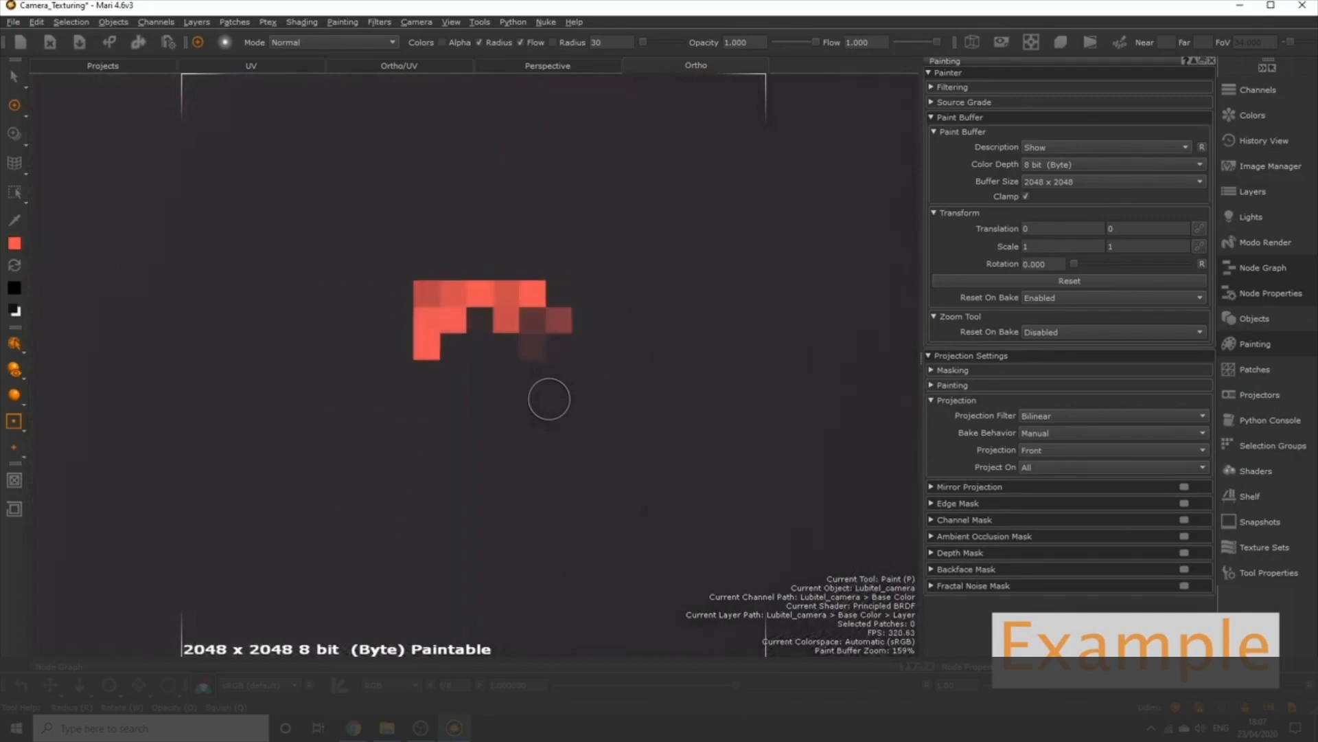
scroll(549, 399, "down", 6)
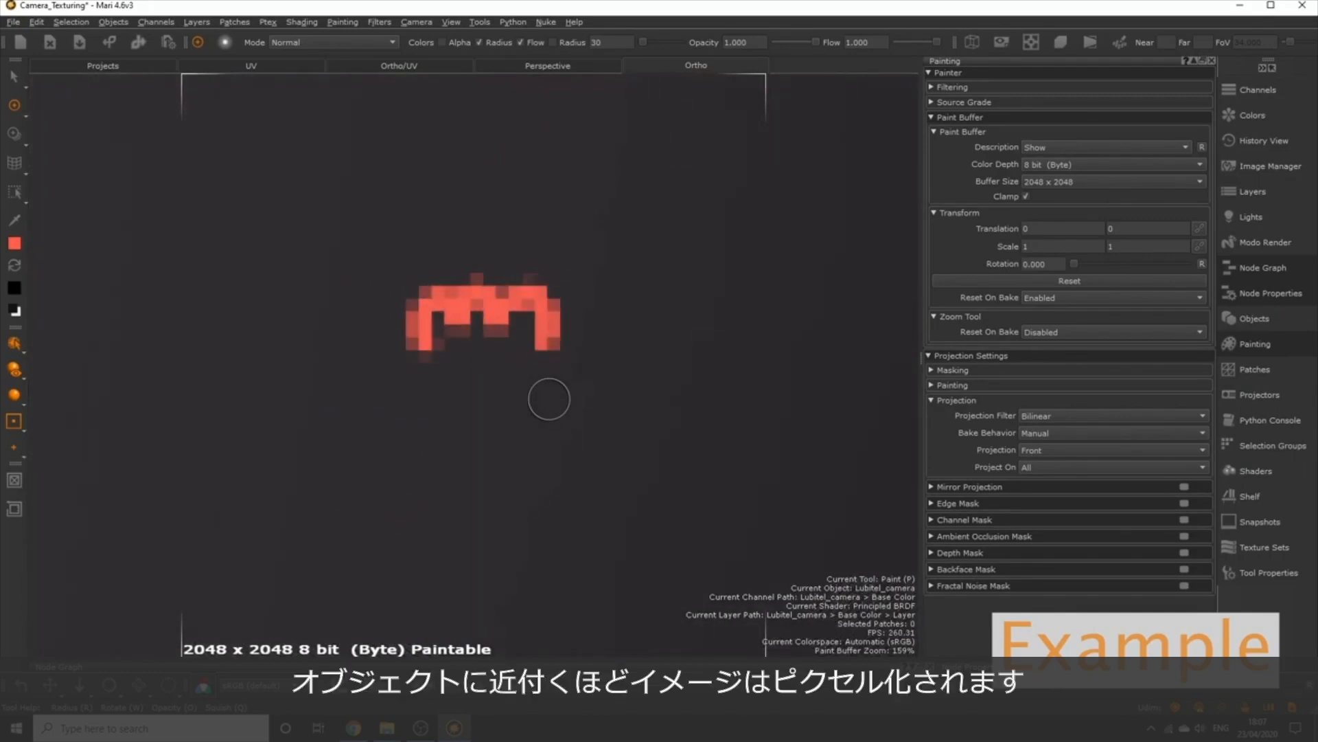
scroll(549, 399, "down", 6)
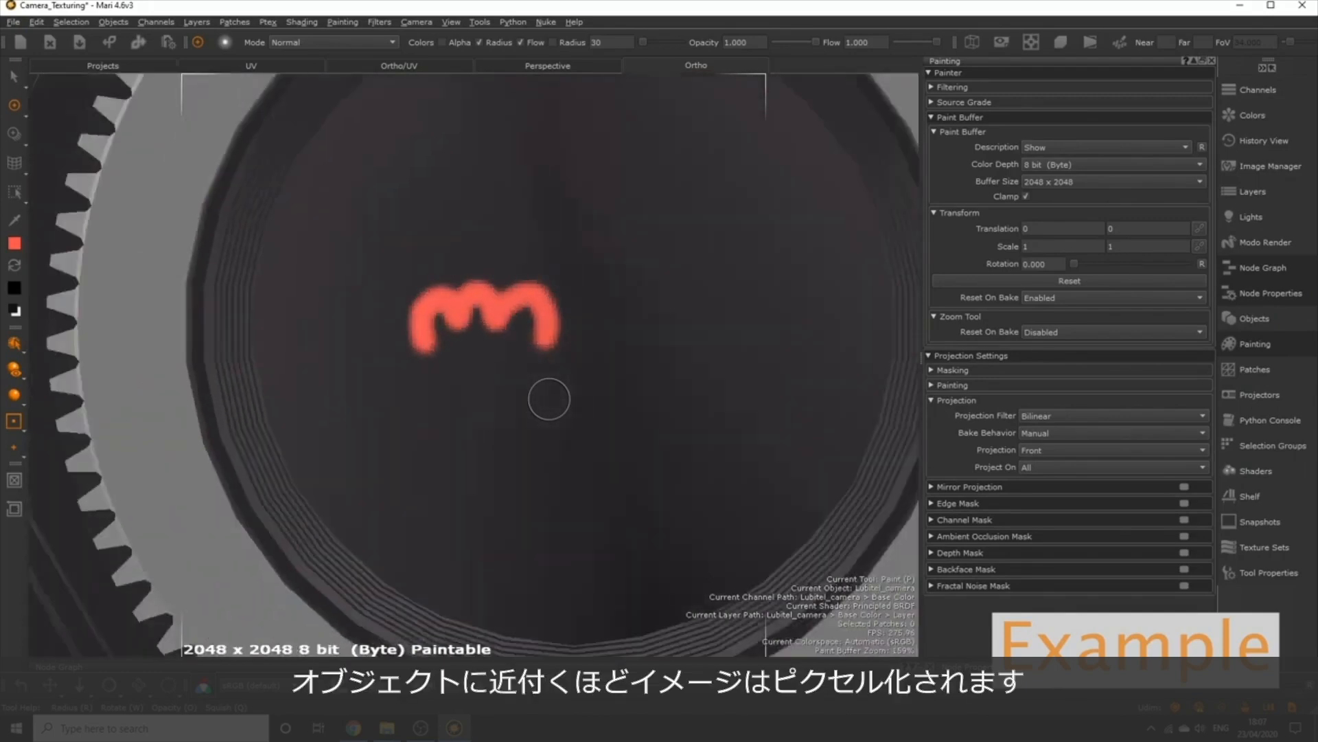
scroll(549, 399, "down", 3)
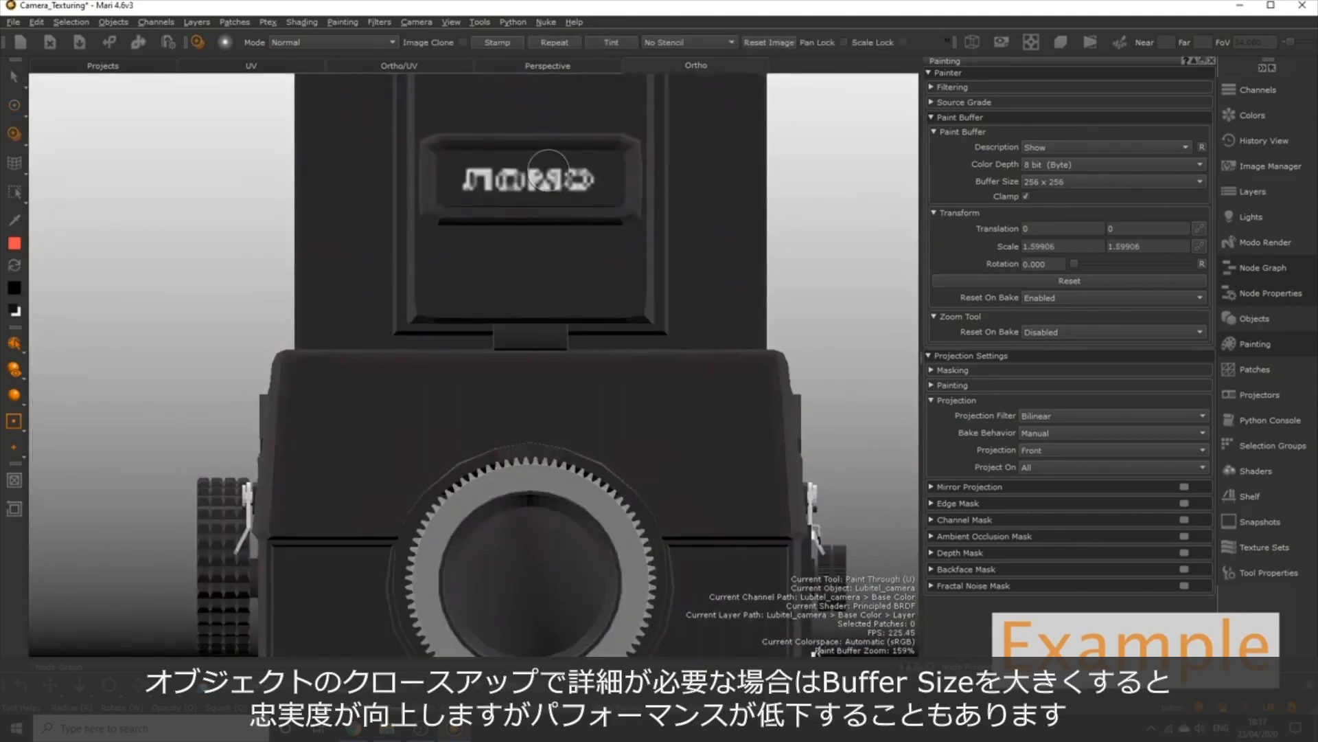
- Set the Buffer Size to 2048 x 2048 and bake the ЛОМО logo below the existing one with Paint Through
left_click(1068, 183)
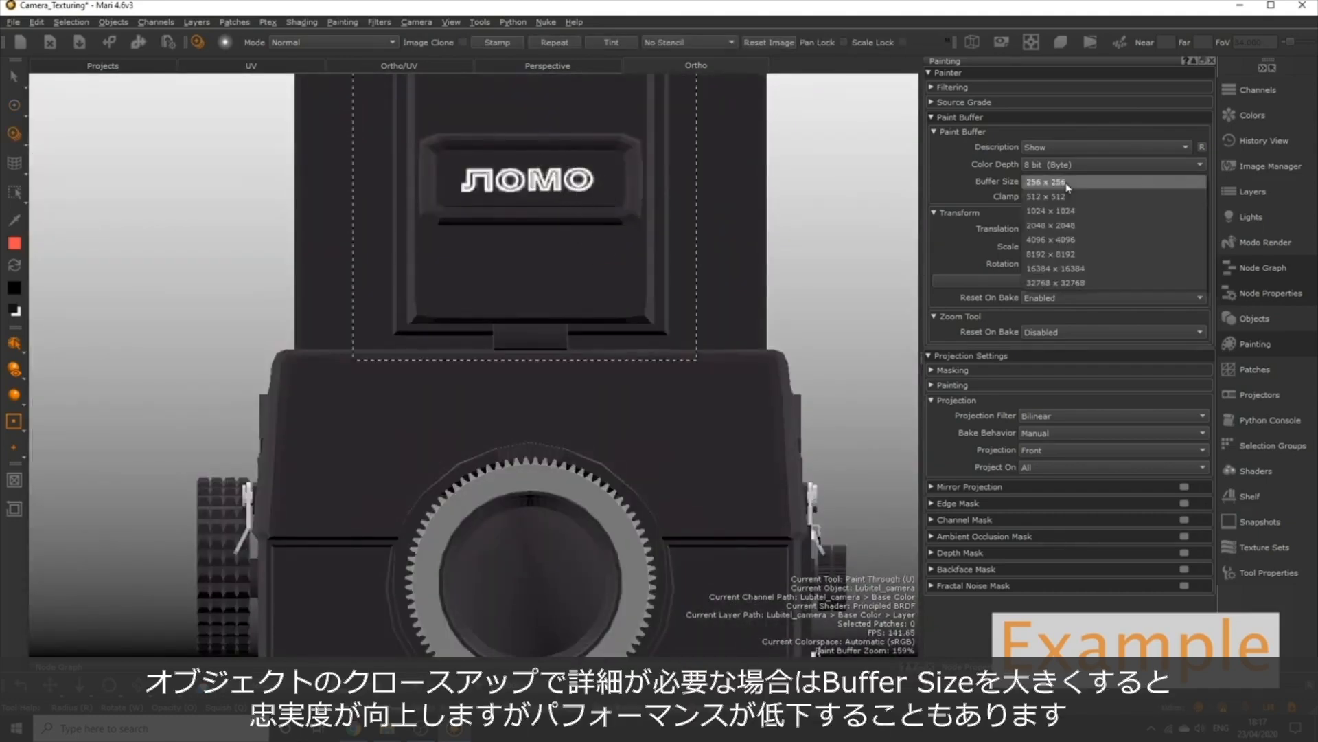
left_click(1051, 225)
mouse_move(585, 255)
left_mouse_down()
mouse_move(413, 255)
mouse_move(602, 258)
mouse_move(456, 263)
left_mouse_up()
key("b")
middle_click_drag(644, 255, 655, 253, "alt")
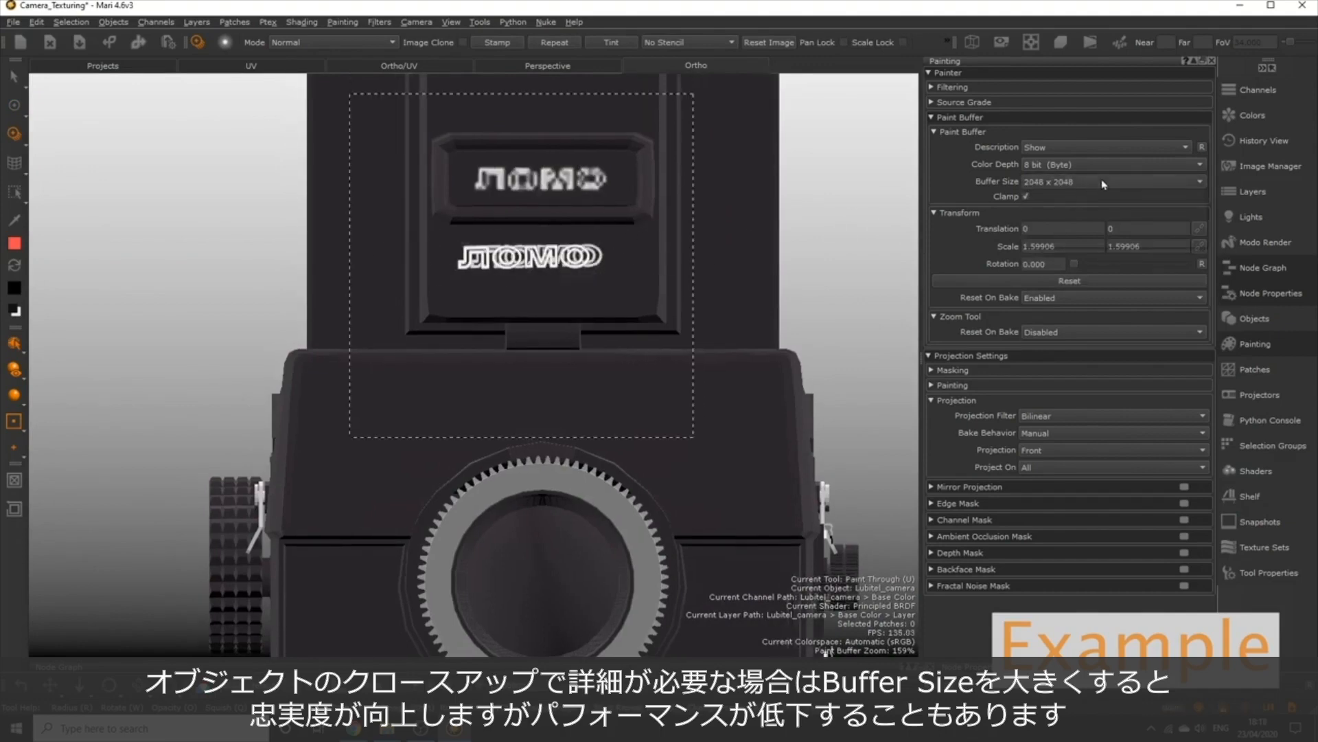
- Set the Buffer Size to 4096 x 4096, place the ЛОМО logo just above the upper lens, and return to the Paint tool
left_click(1099, 181)
left_click(1095, 197)
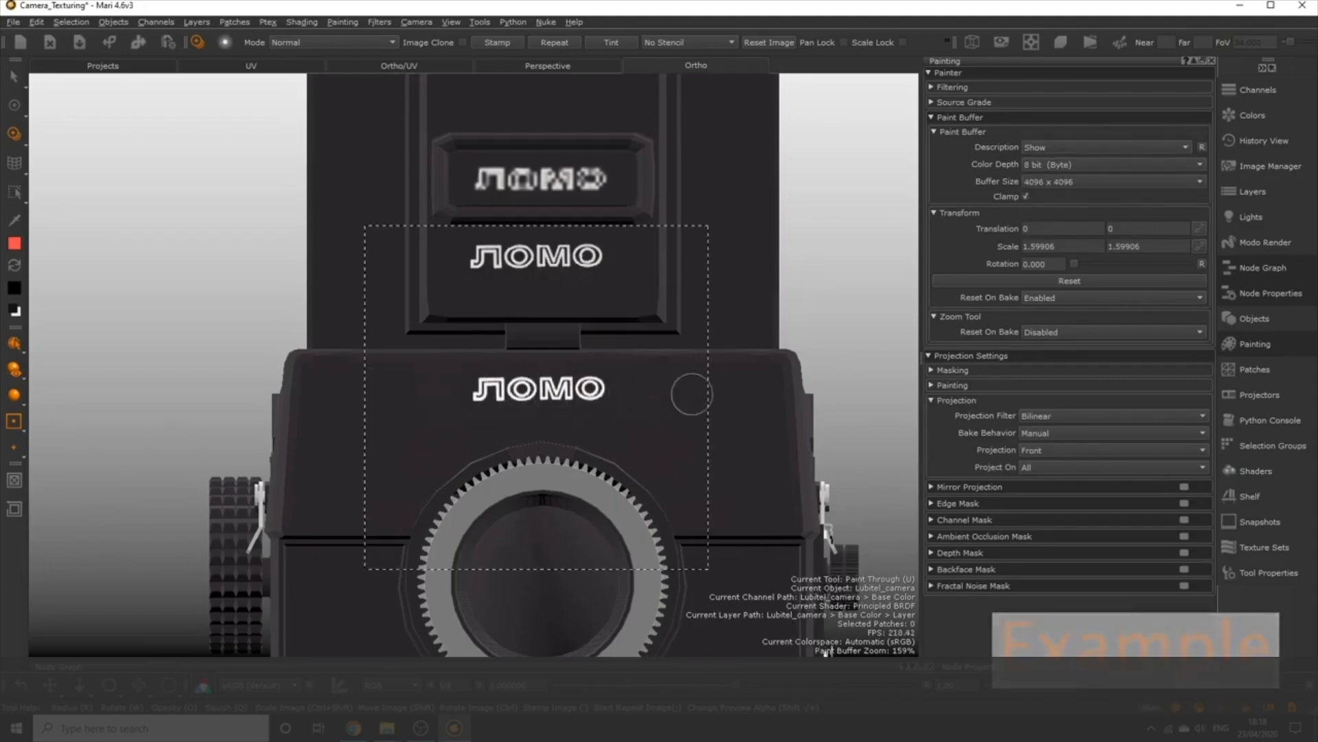
key("p")
middle_click_drag(710, 302, 701, 338)
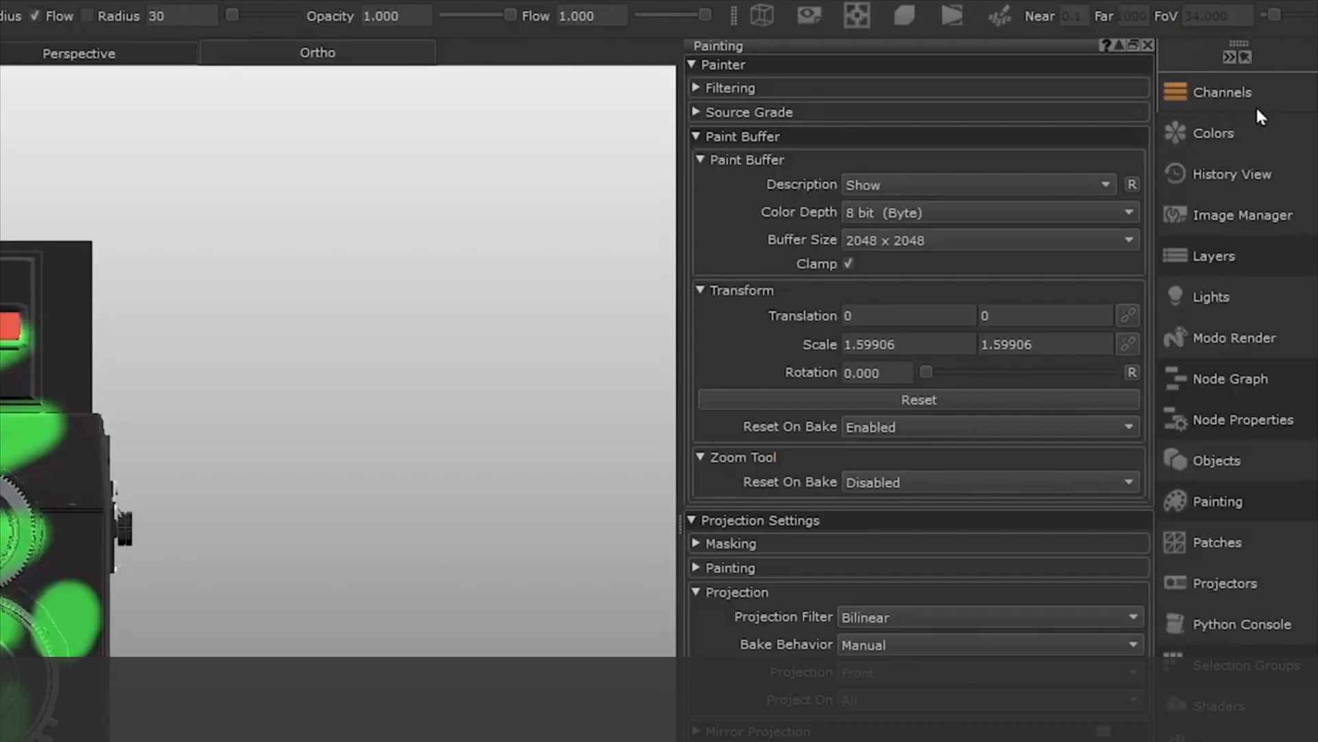
- Check the Base Color channel's size and keep the paint buffer's Buffer Size at 2048 x 2048
left_click(1226, 92)
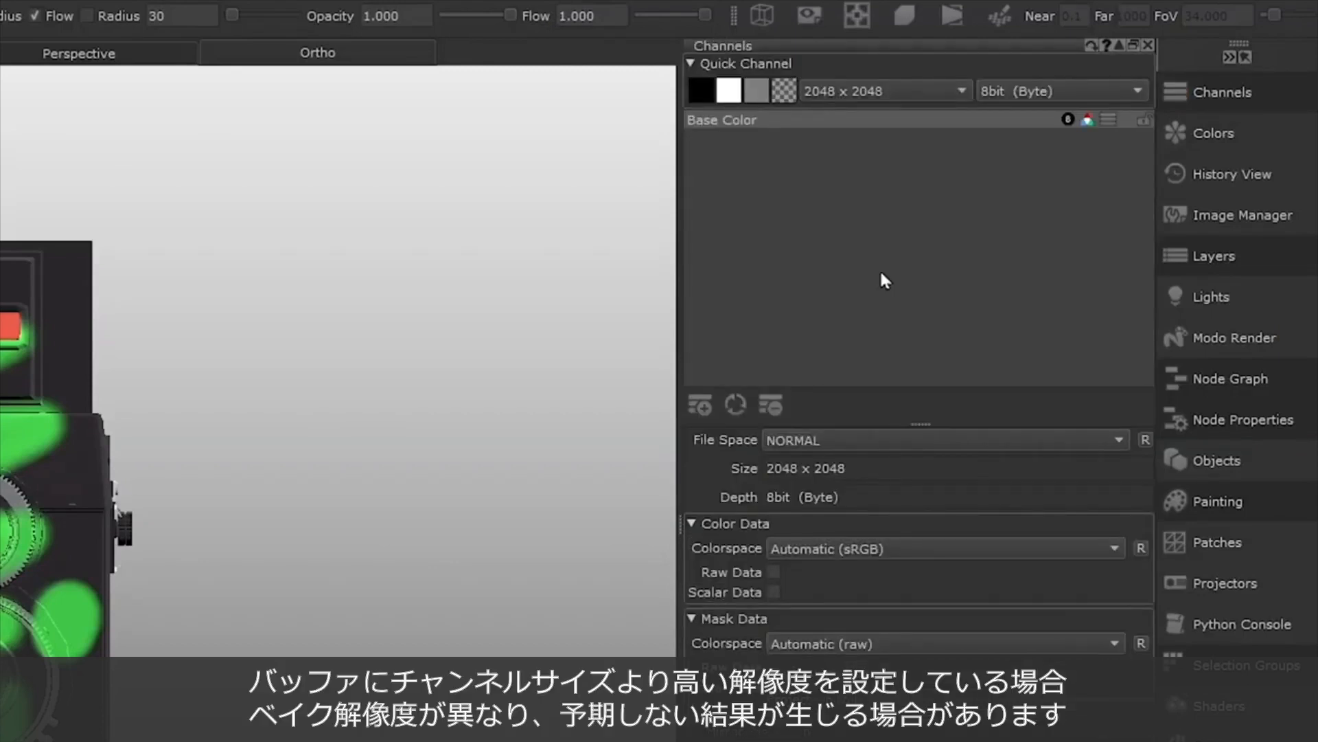
left_click_drag(861, 467, 765, 467)
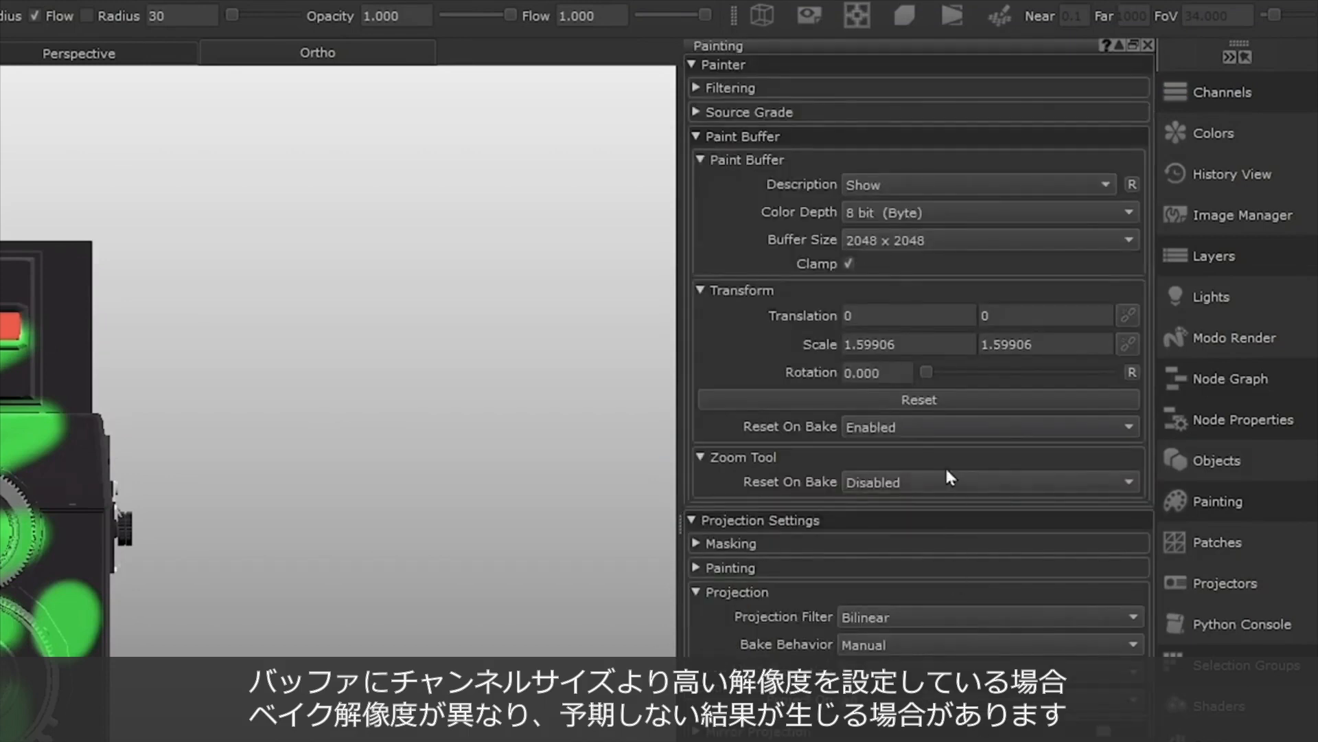
left_click(866, 241)
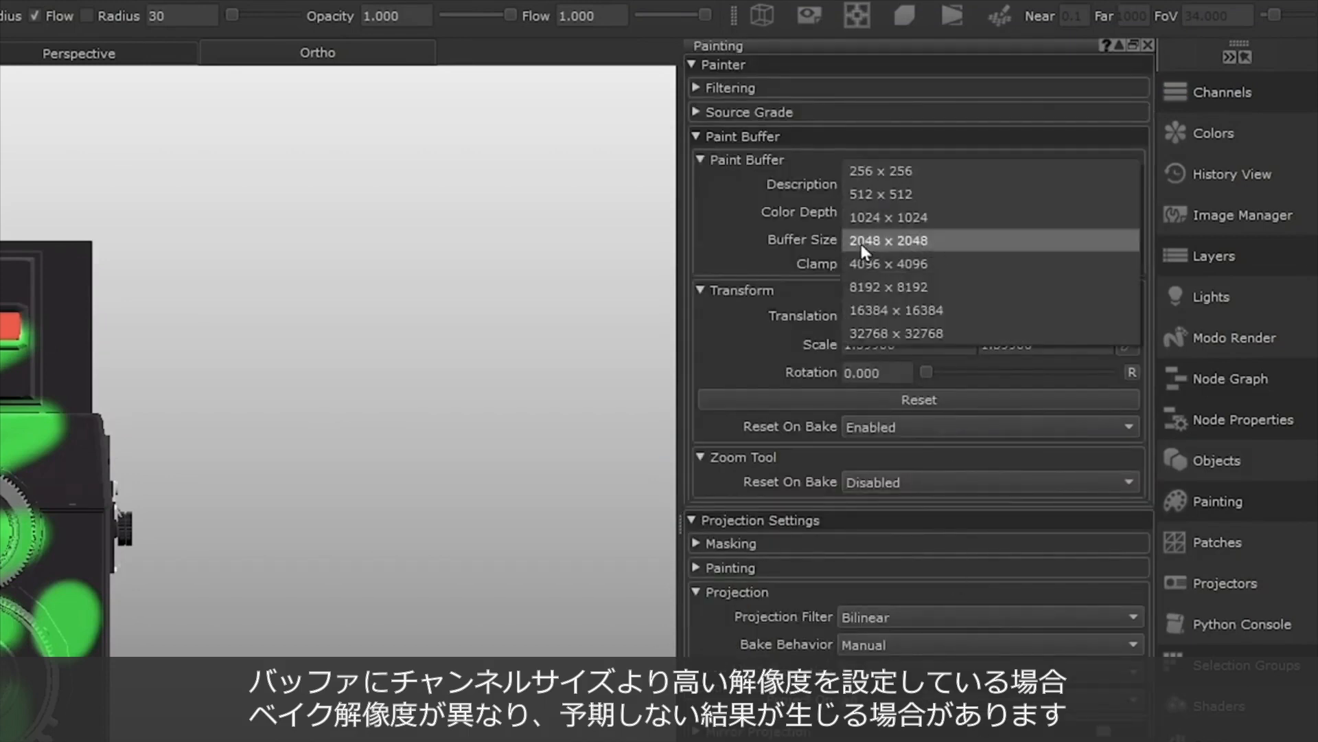
left_click(921, 240)
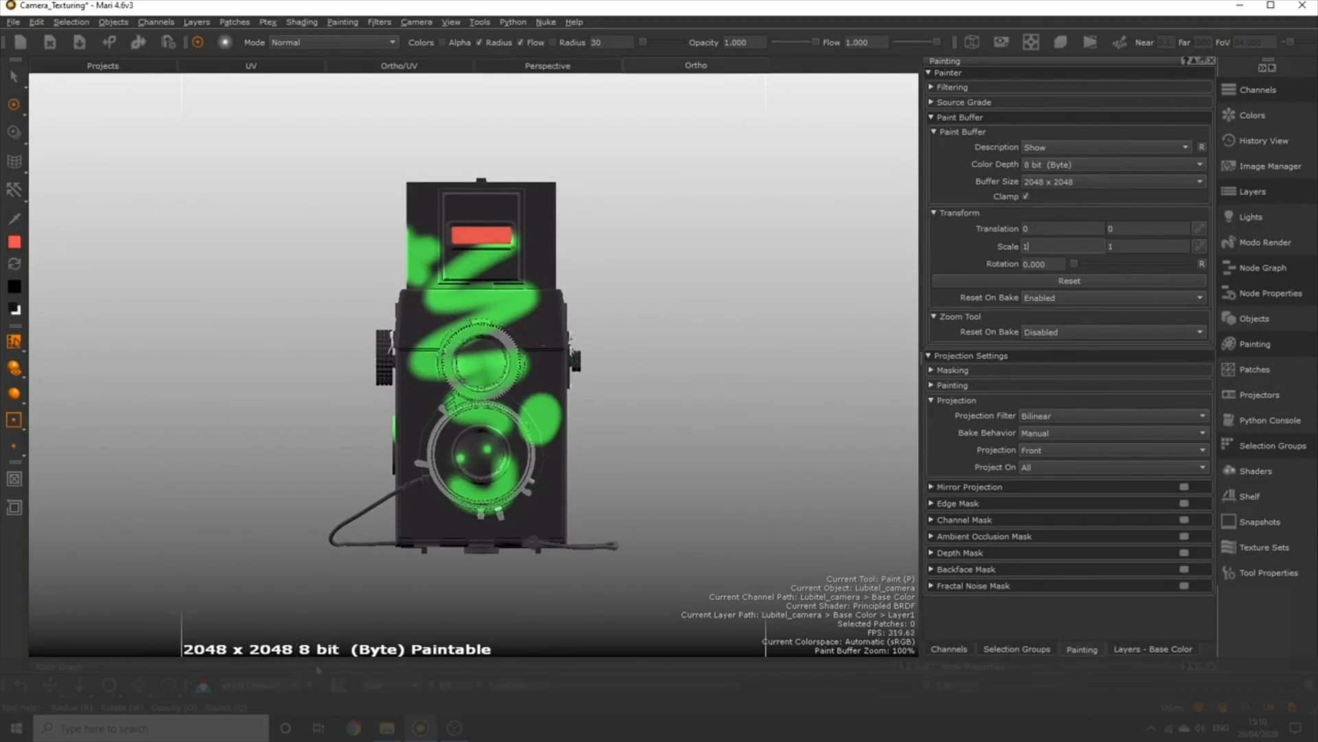
- Check the Base Color channel's depth and keep the paint buffer's Color Depth at 8 bit (Byte)
left_click(1063, 166)
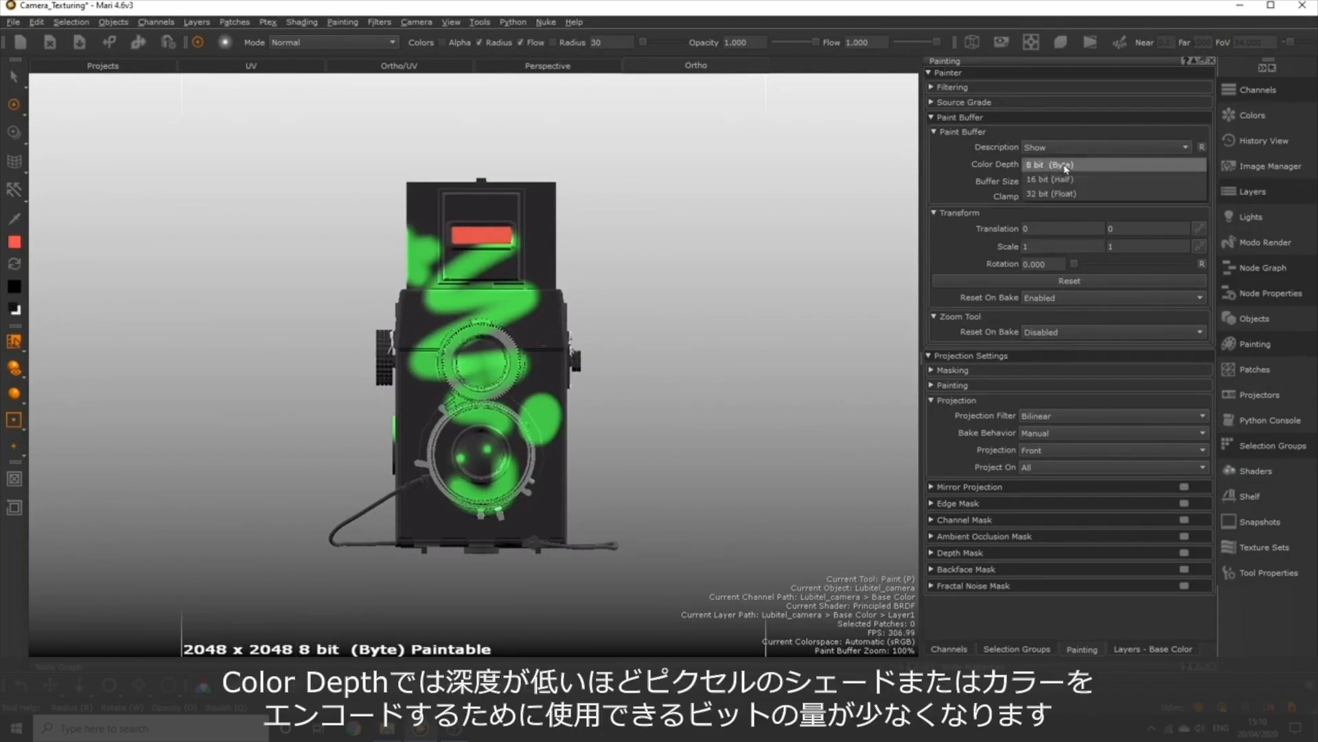
left_click(1071, 167)
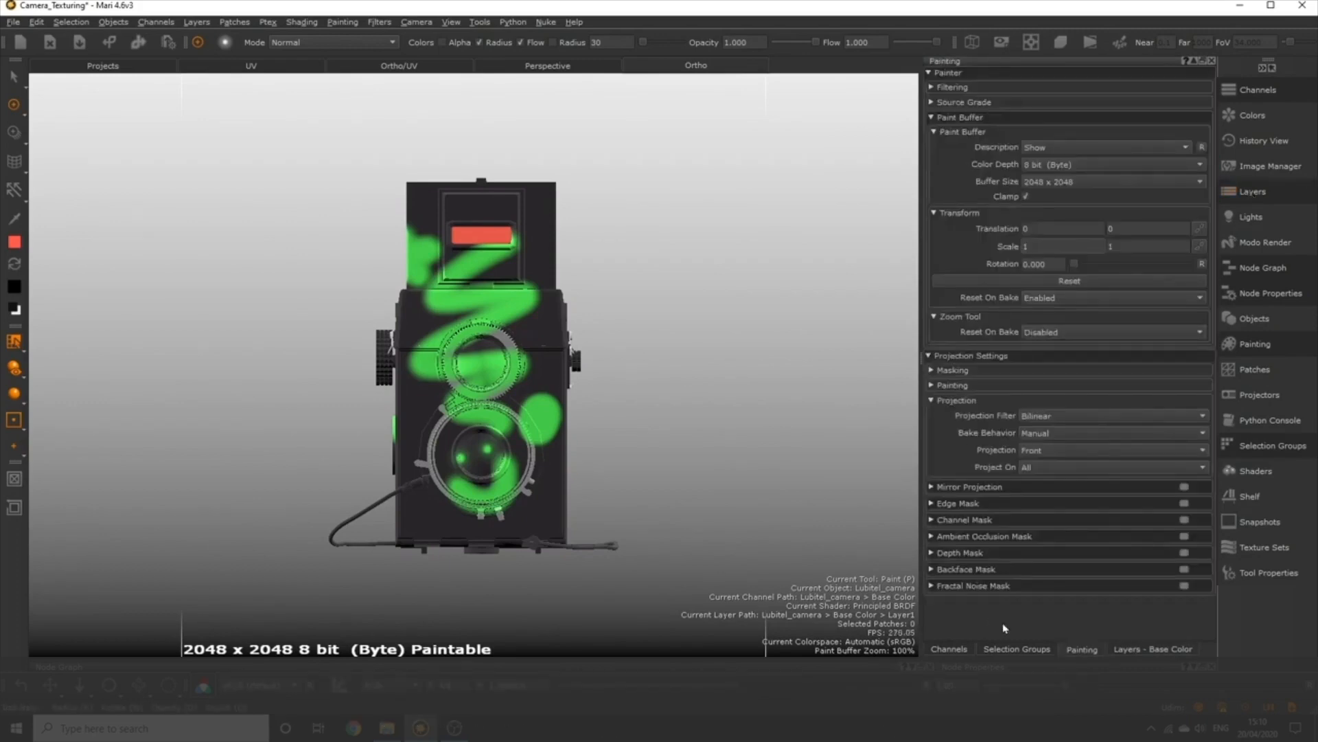
left_click(949, 649)
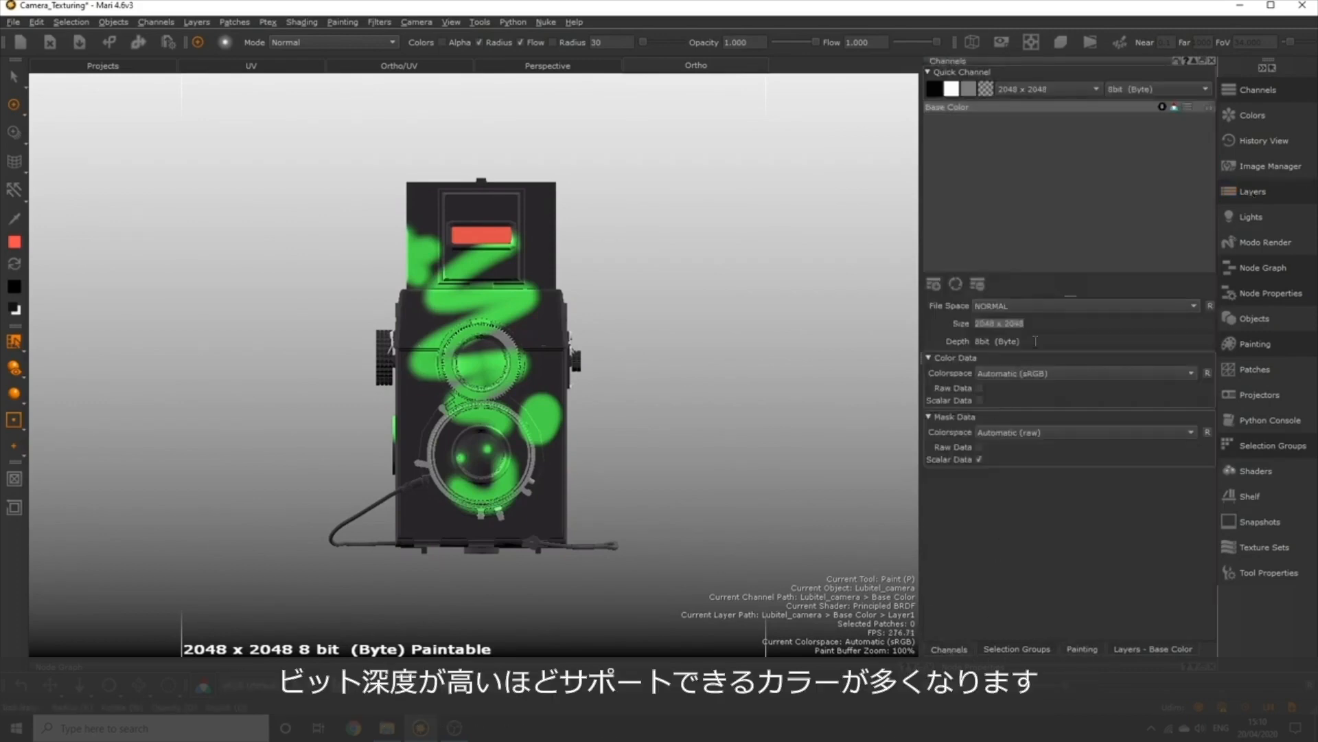
left_click_drag(1034, 322, 972, 344)
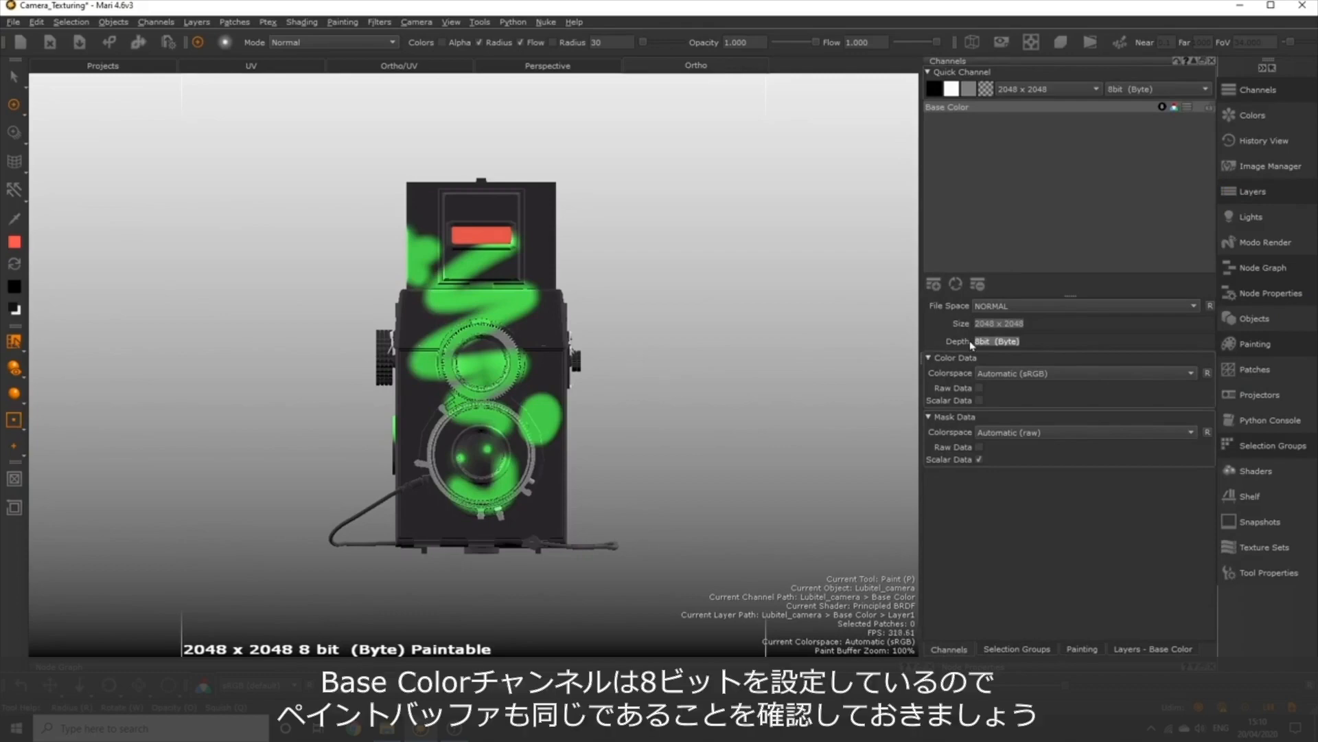
left_click(1082, 649)
left_click(1067, 166)
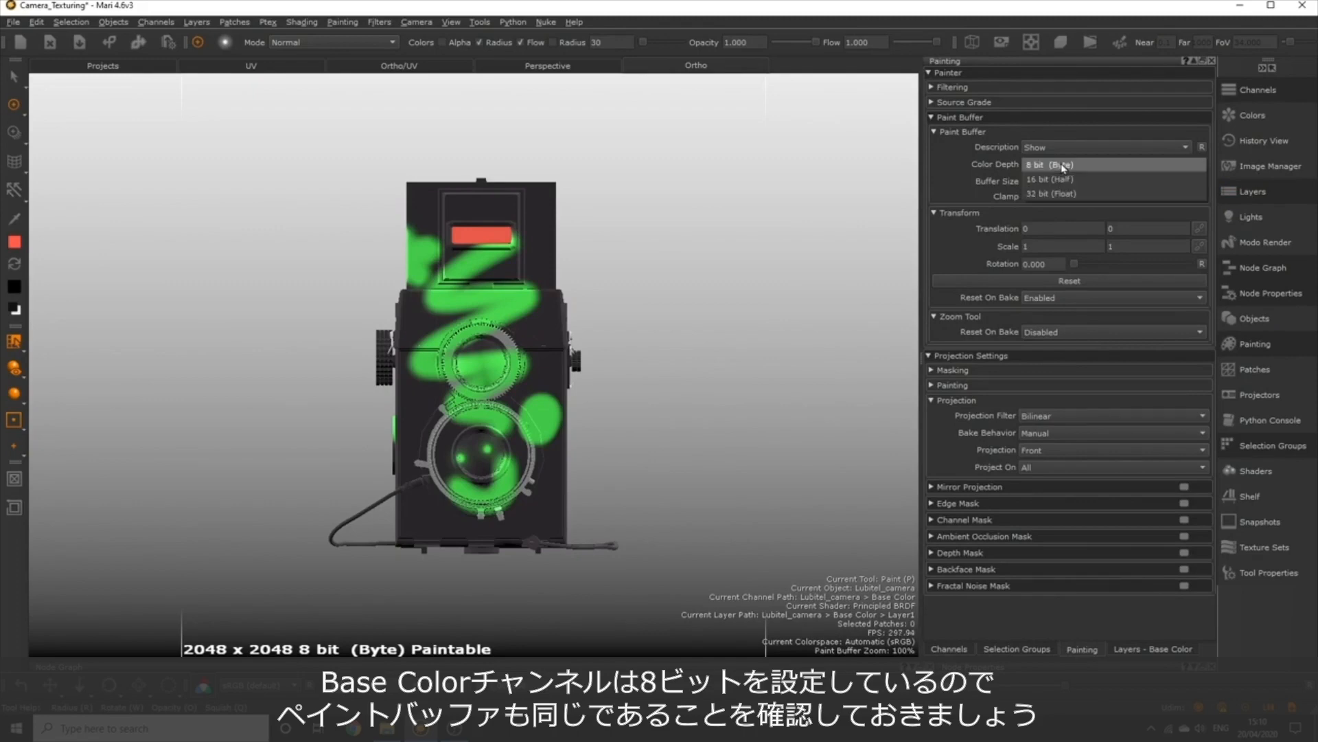
left_click(1070, 165)
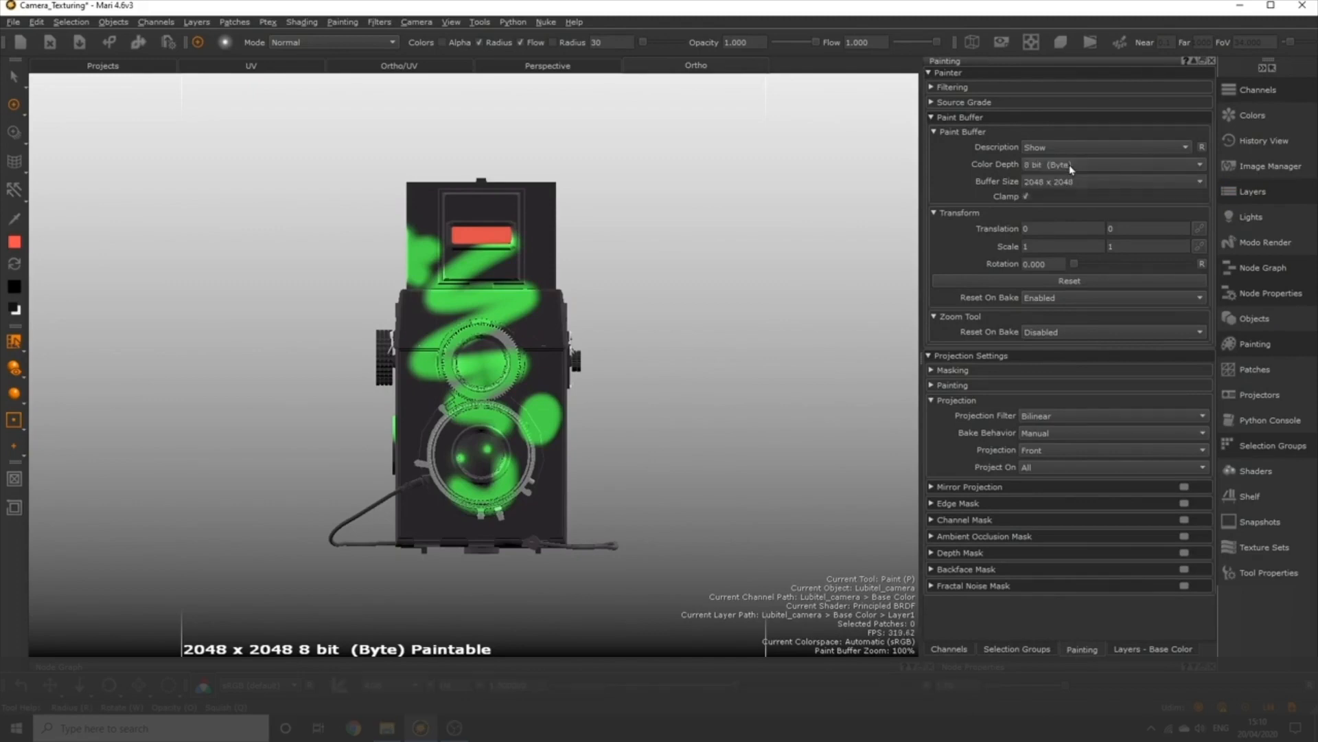
- Remove the two painted layers, Layer1 and Layer, from the Base Color layer stack
left_click(1240, 191)
right_click(980, 113)
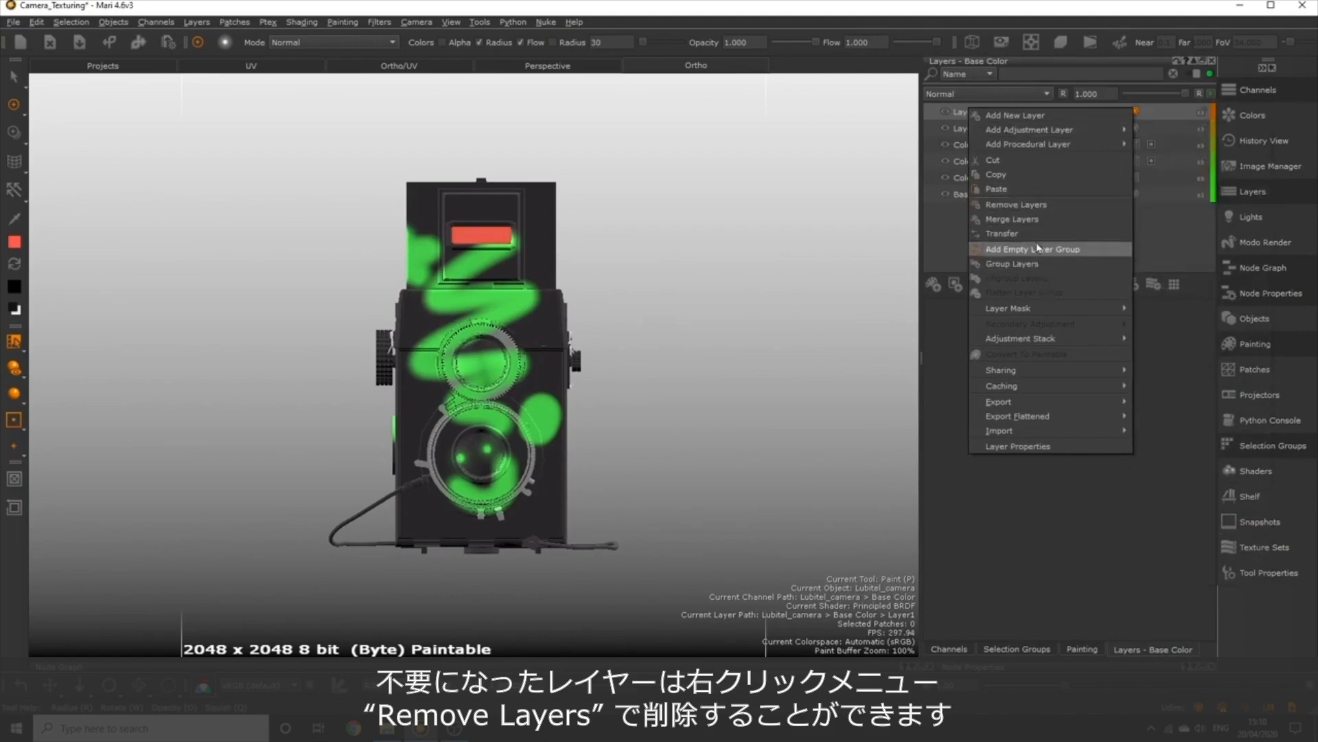
left_click(1035, 205)
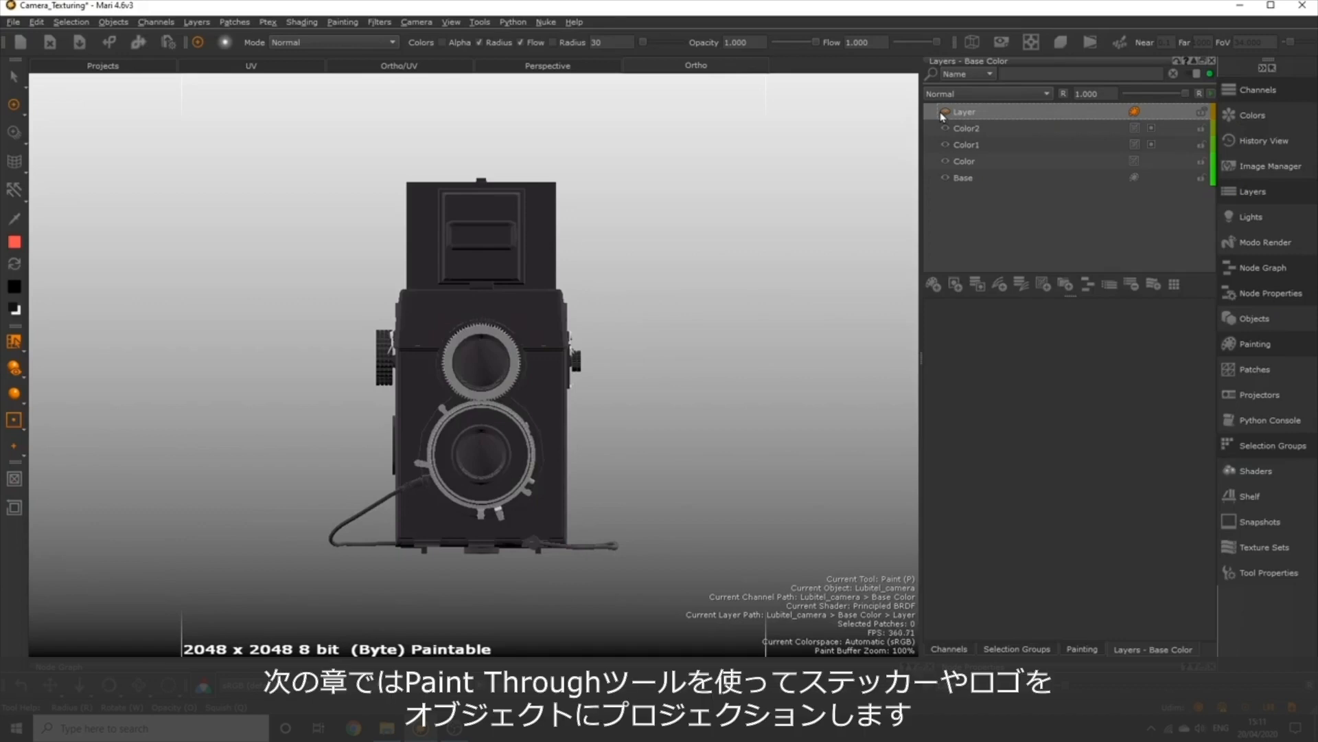
right_click(969, 113)
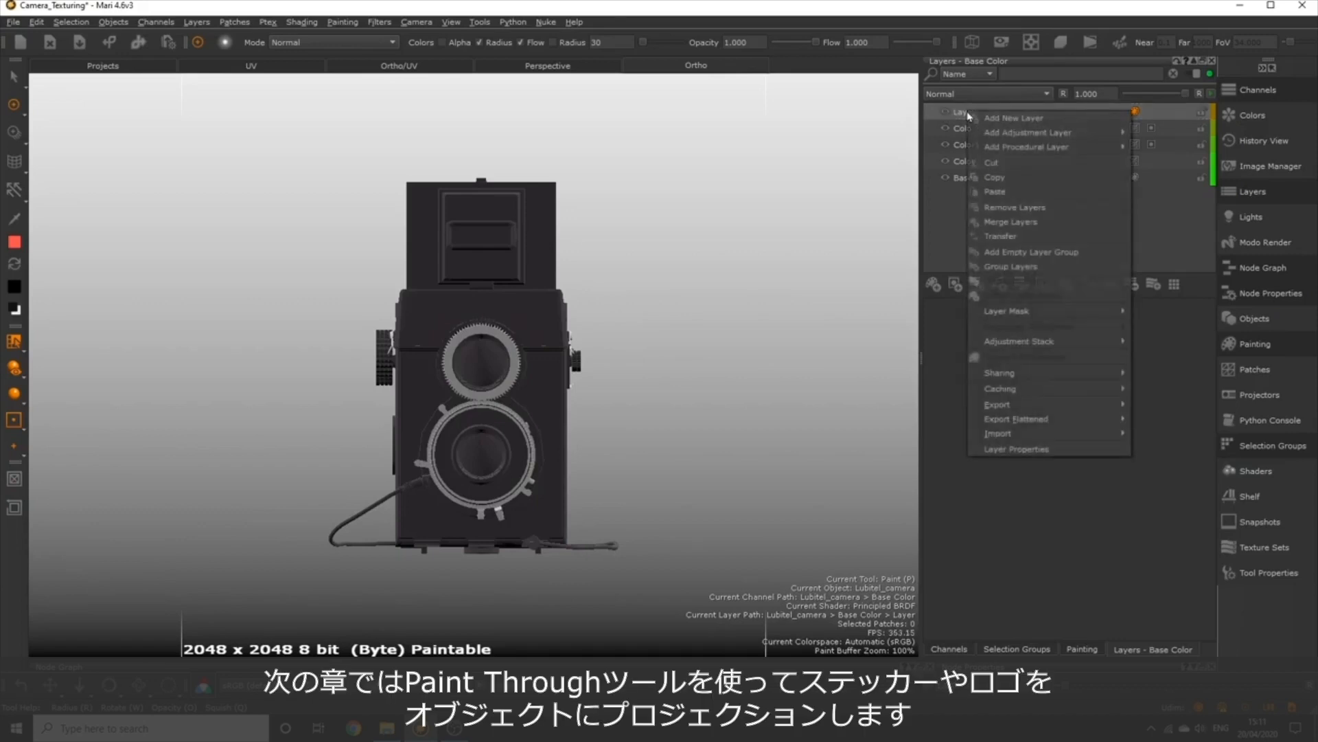
left_click(1015, 209)
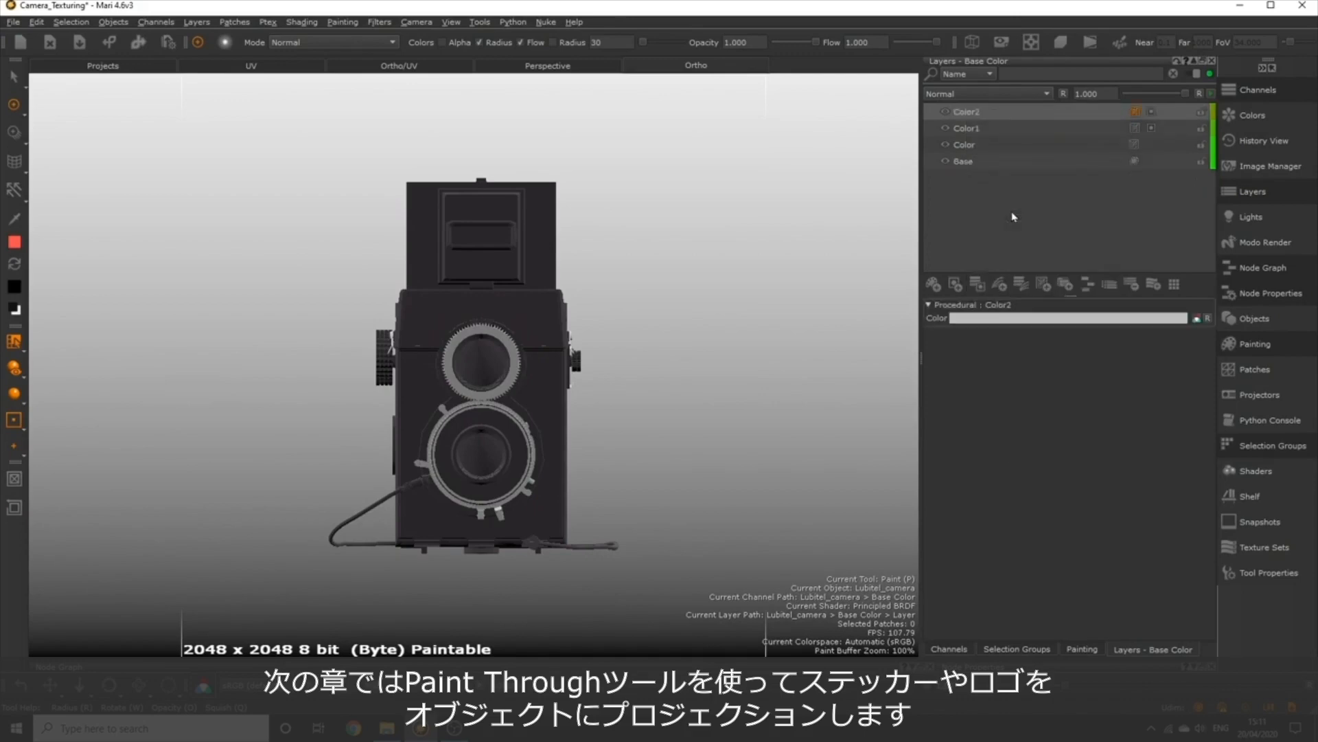